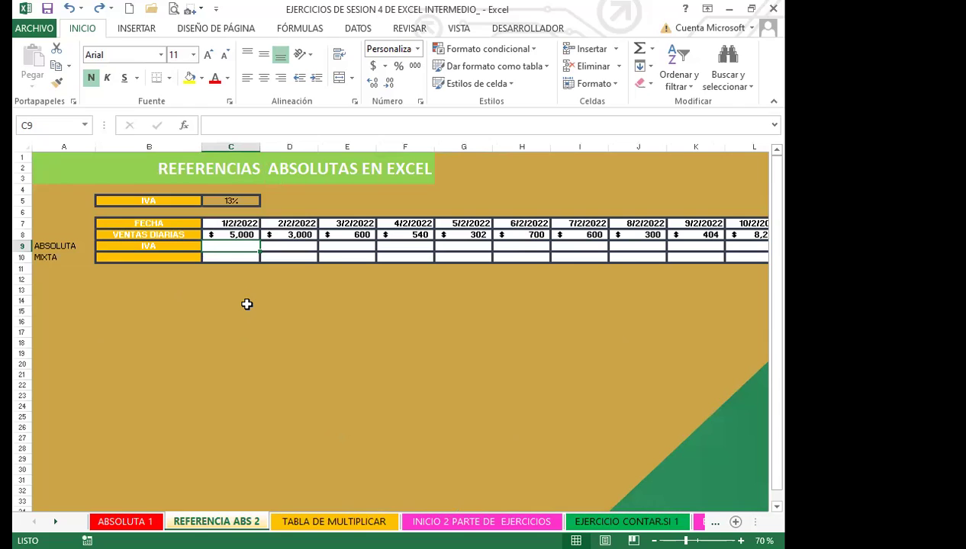
- Calculate the first day's IVA in C9 with the formula =C8*C5
text(=)
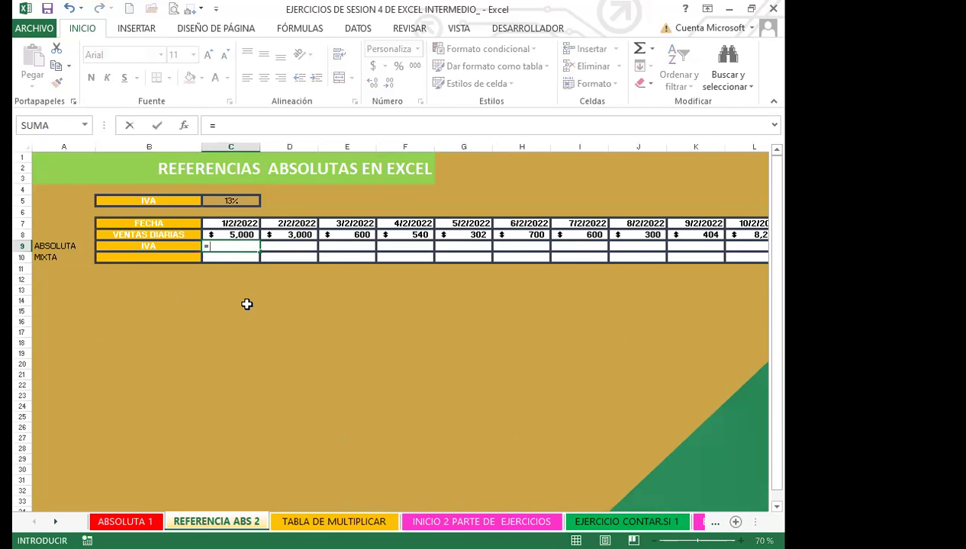
click(236, 236)
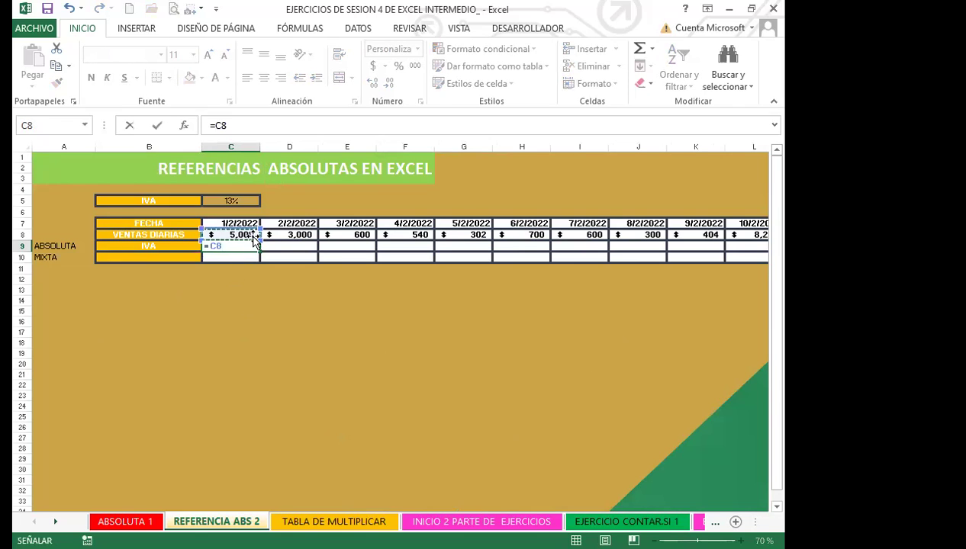
text(*)
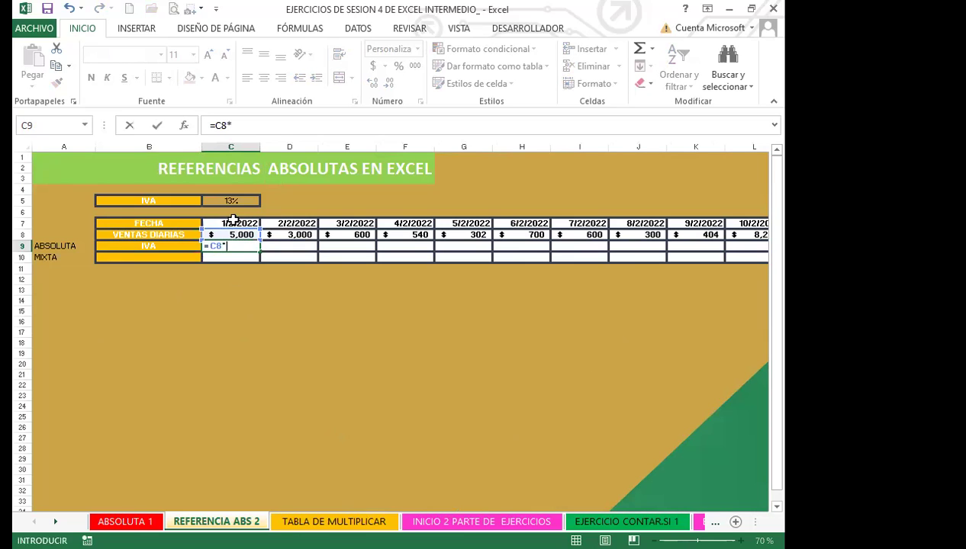
click(238, 199)
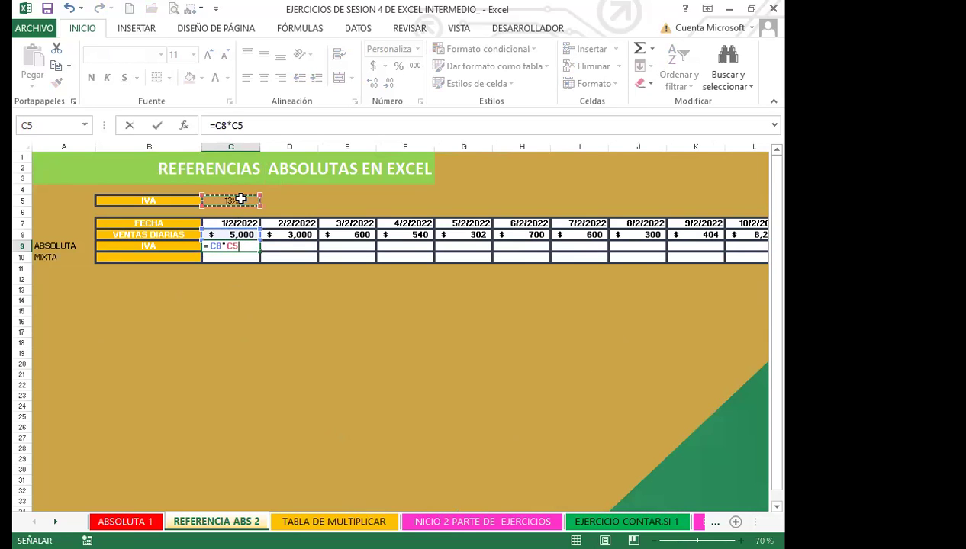
key(Return)
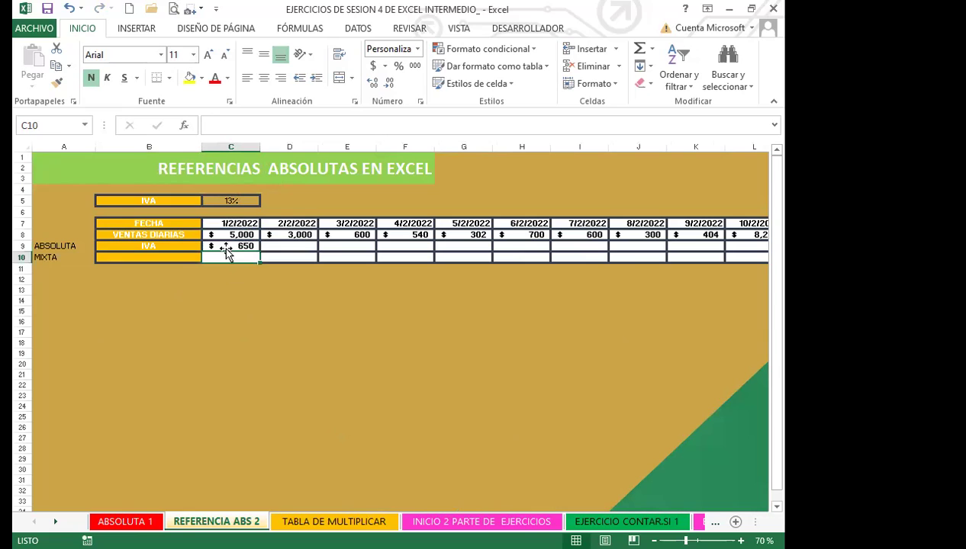
- Make the IVA rate reference in C9 absolute, giving =C8*$C$5, and fill the formula across the row to M9
click(226, 245)
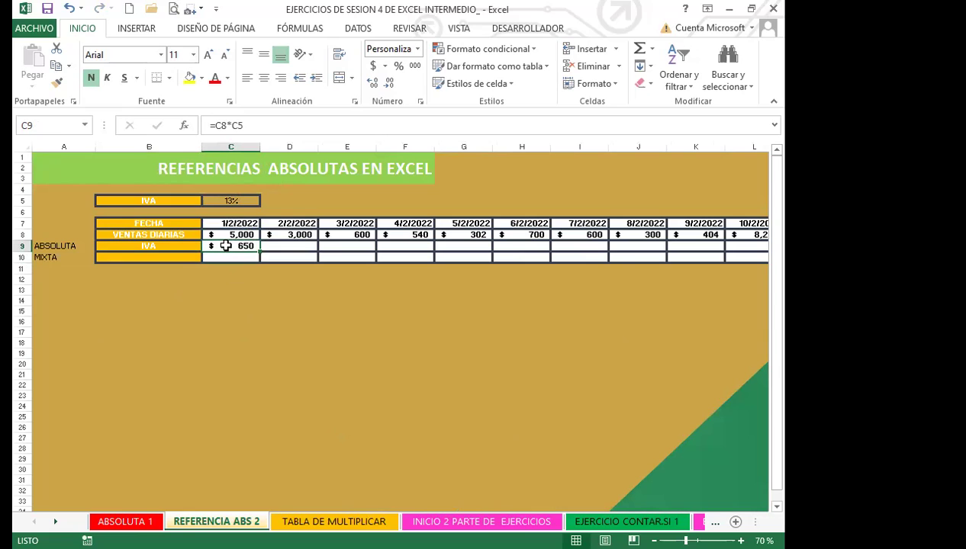
click(240, 127)
key(F4)
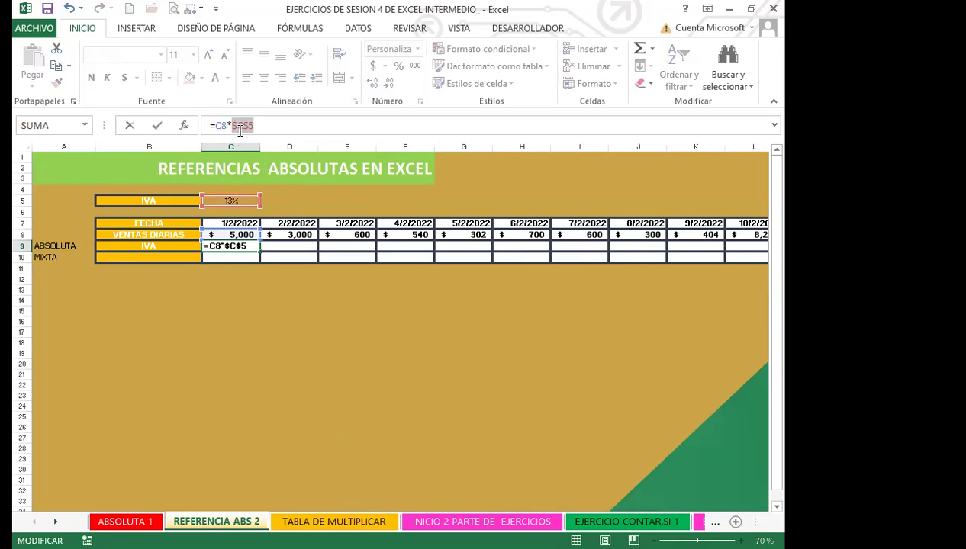
key(Return)
click(244, 246)
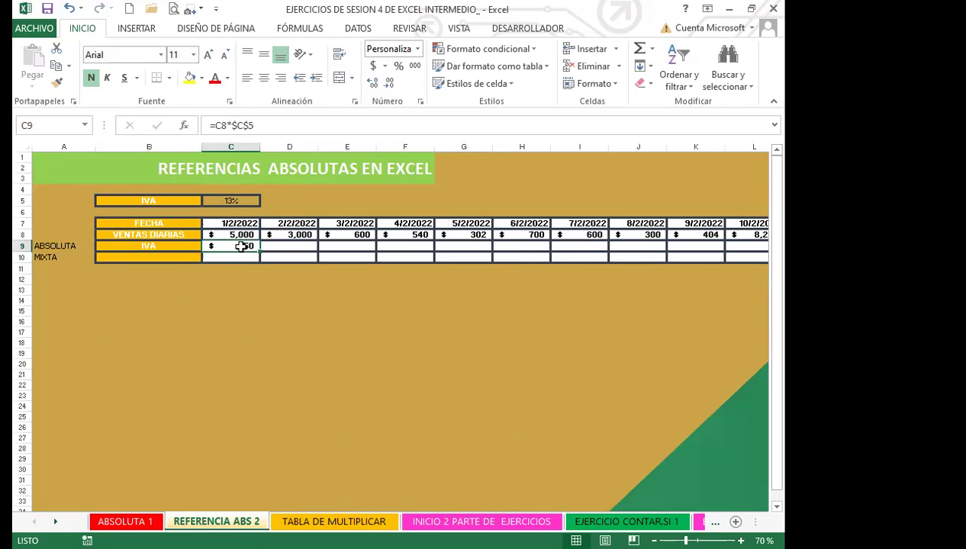
drag(259, 251, 667, 248)
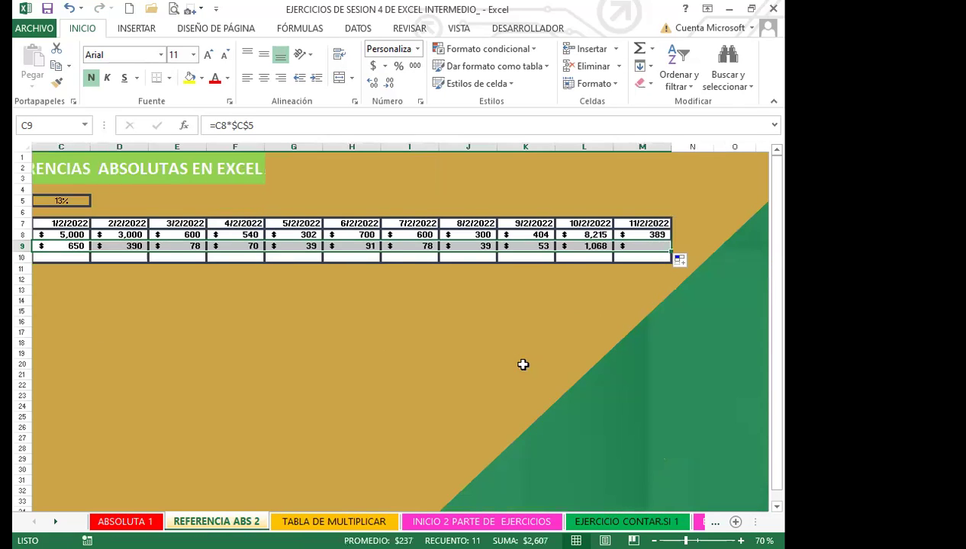
- Enter the mixed-reference formula =C8*C$5 in C10 of the MIXTA row
click(55, 257)
key(Home)
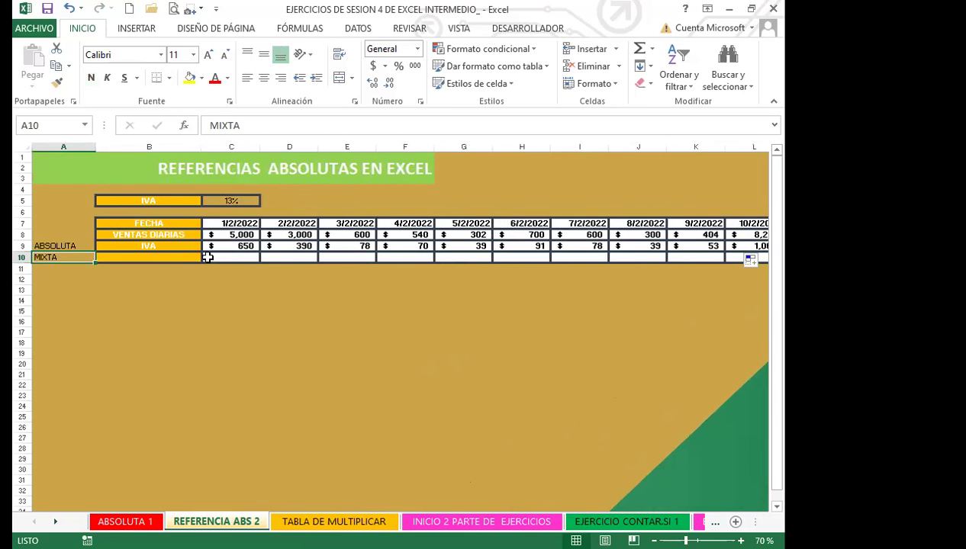
click(210, 257)
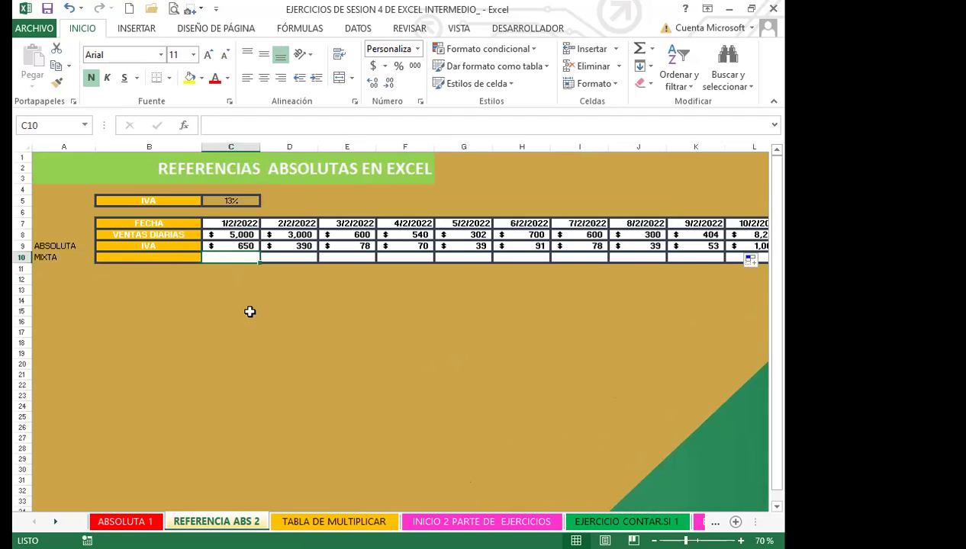
text(=)
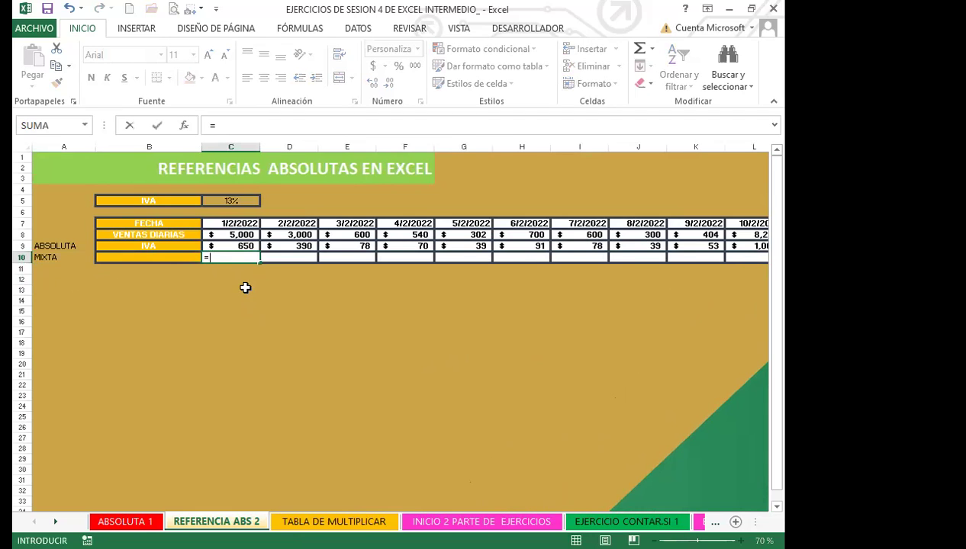
click(233, 234)
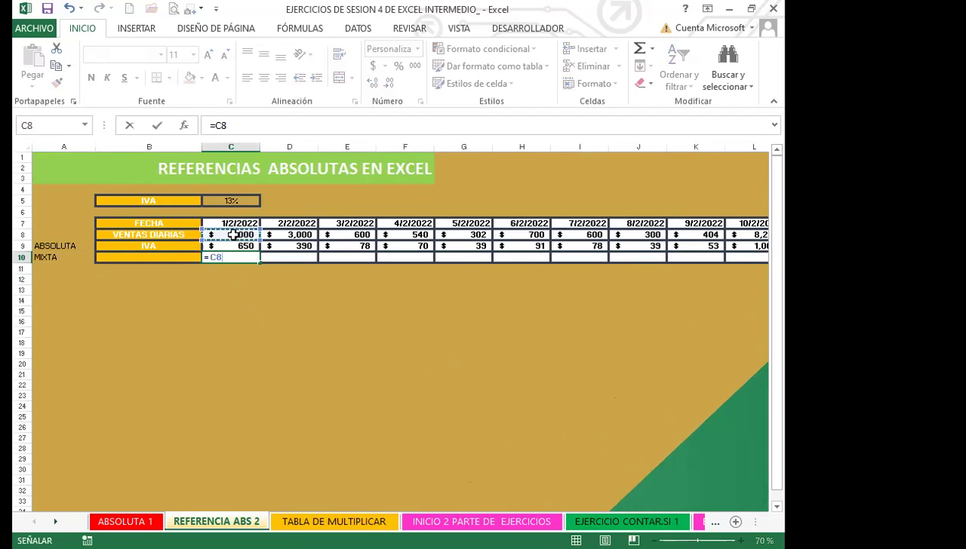
text(*)
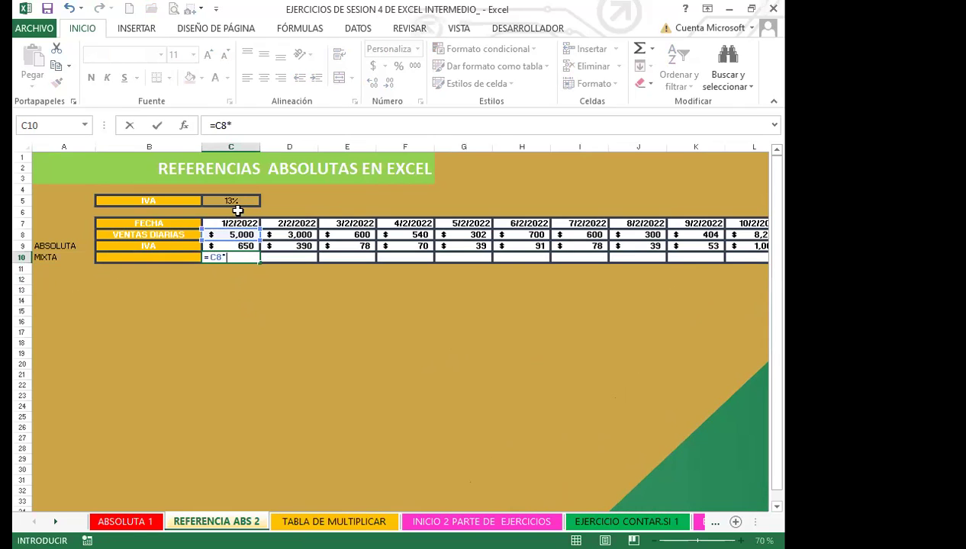
click(241, 201)
key(F4)
key(F4)
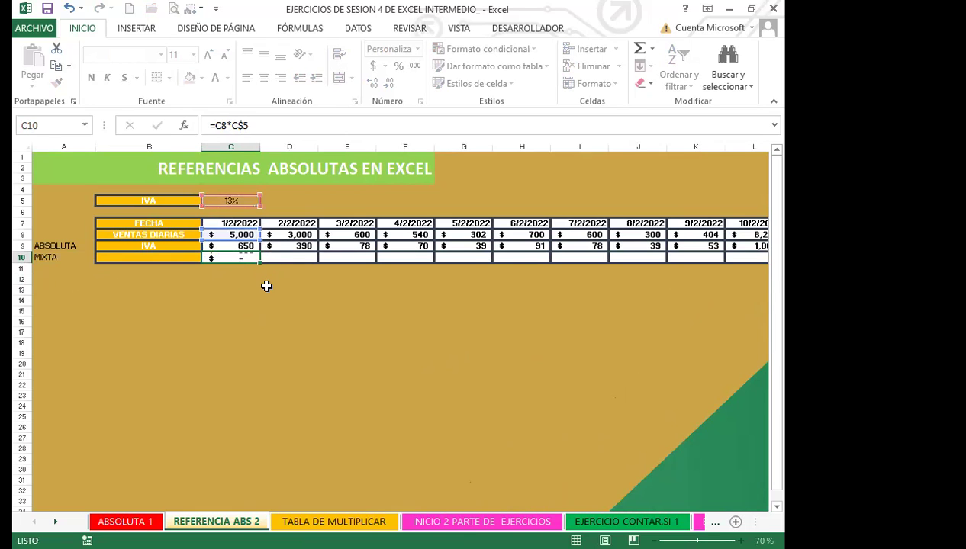
key(Return)
- Fill the row-locked formula from C10 across the MIXTA row to K10
click(243, 257)
drag(259, 260, 714, 259)
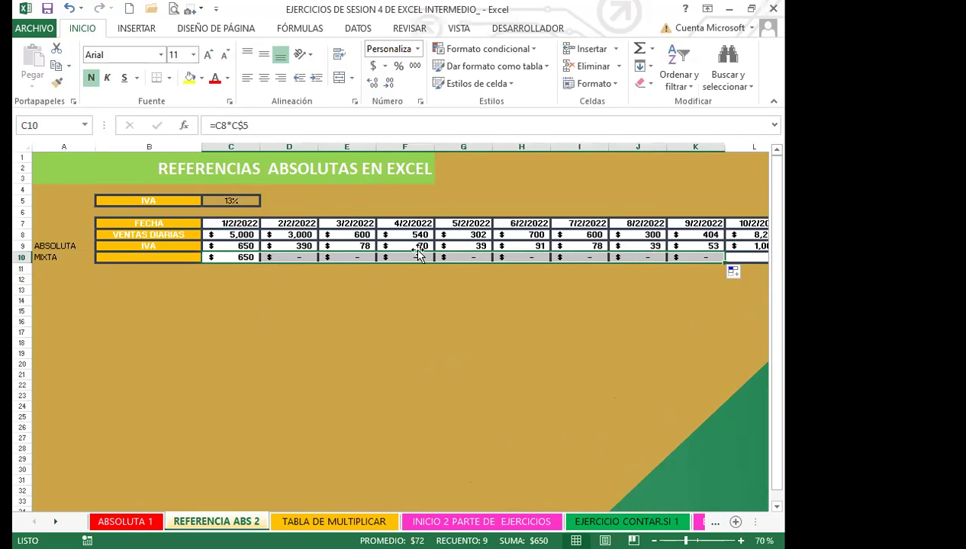
click(236, 261)
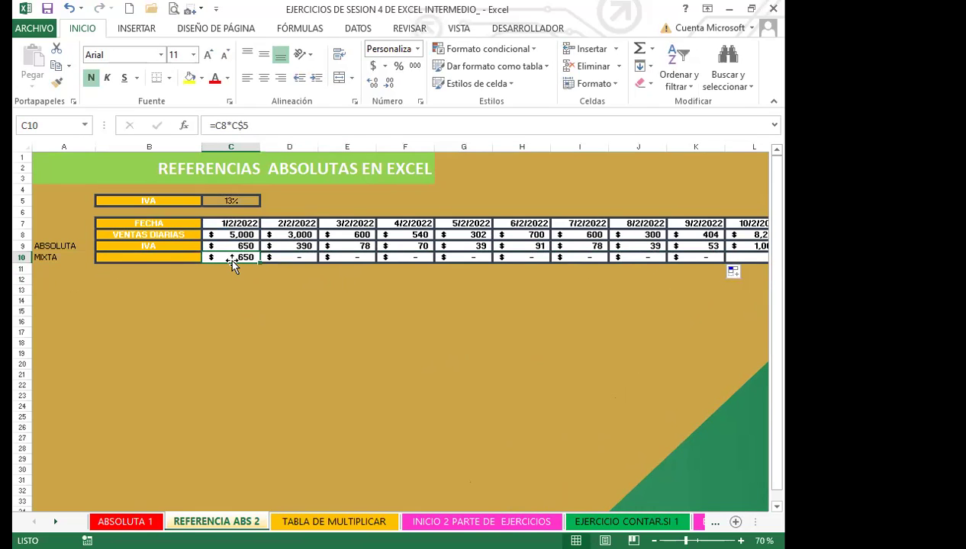
click(242, 198)
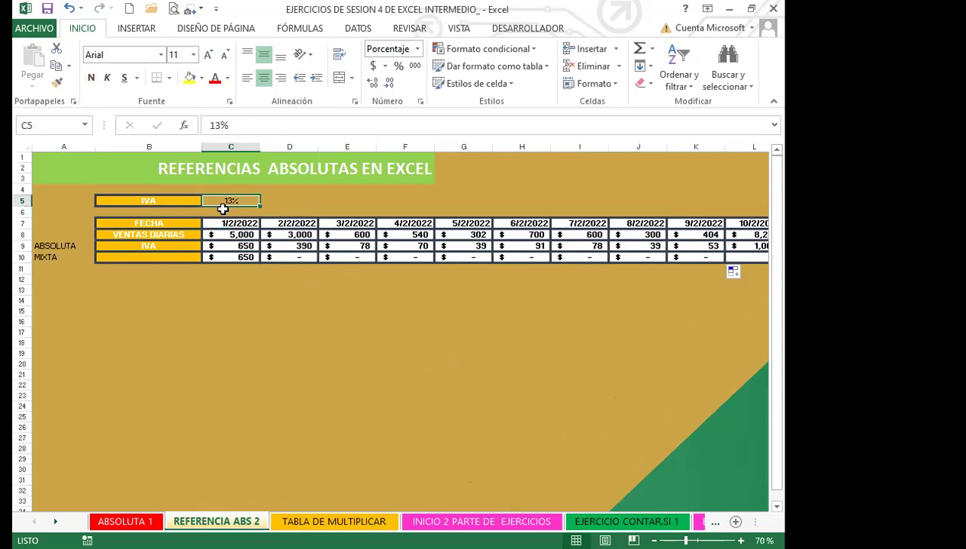
- Change the IVA rate reference in C10 to lock the column instead, making the formula =C8*$C5
click(240, 257)
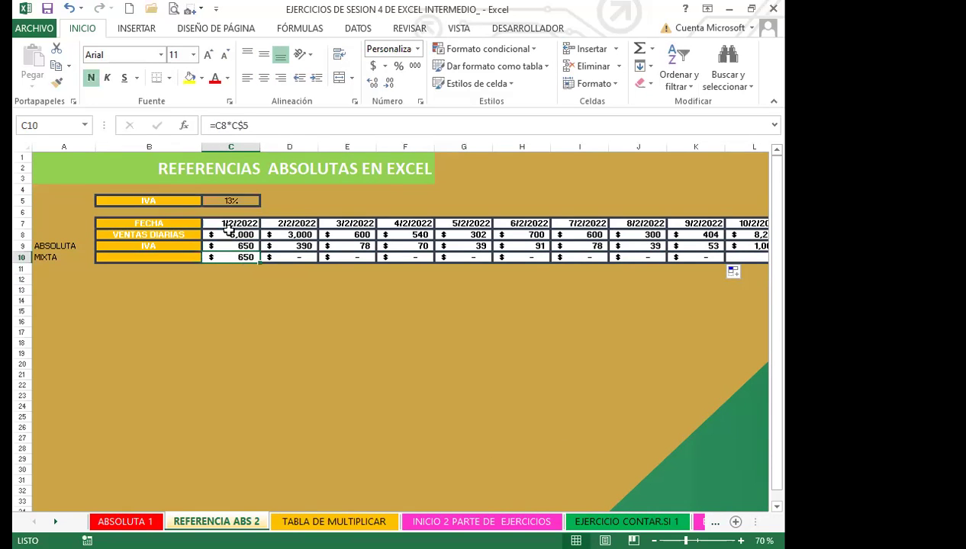
click(243, 126)
key(F4)
key(F4)
key(F4)
key(F4)
key(F4)
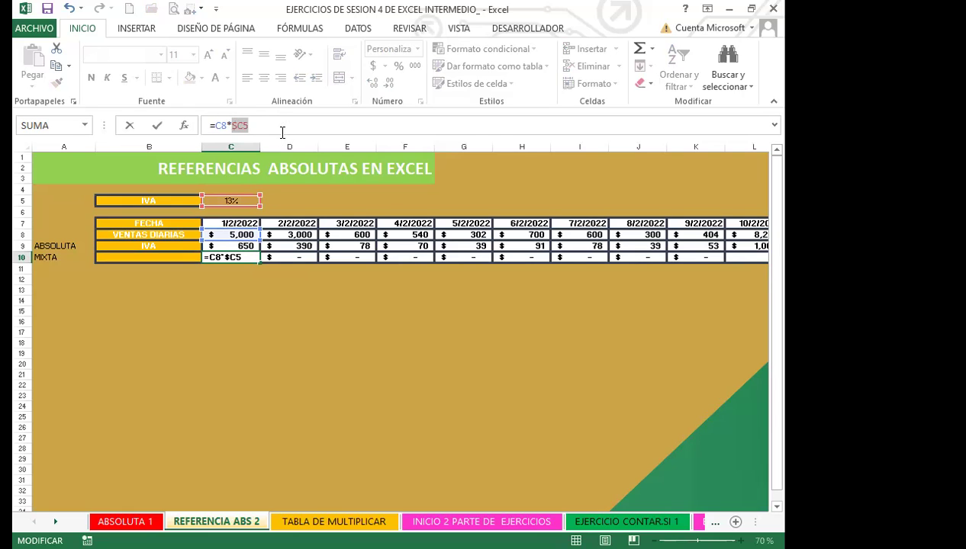
key(Return)
- Fill the column-locked formula from C10 across the MIXTA row to M10
click(228, 257)
drag(269, 260, 677, 260)
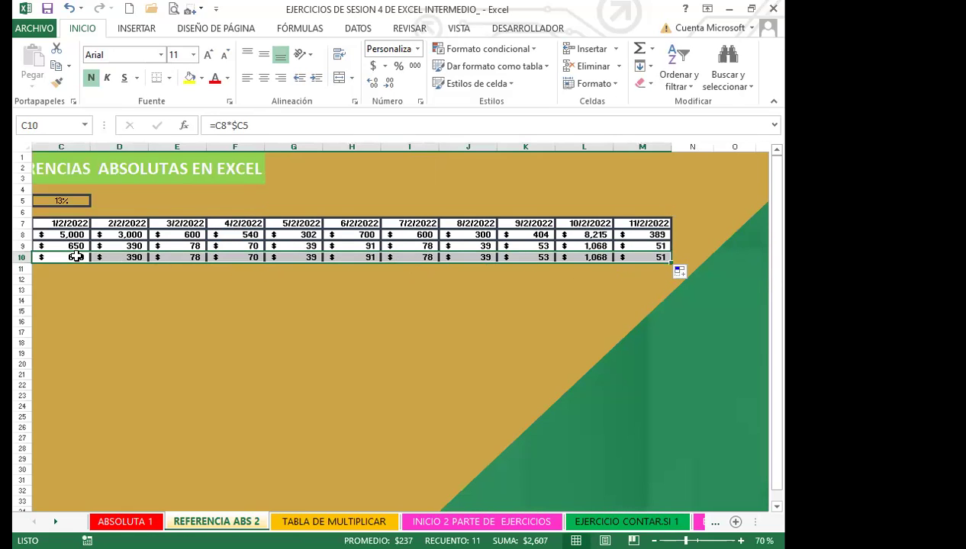
key(Home)
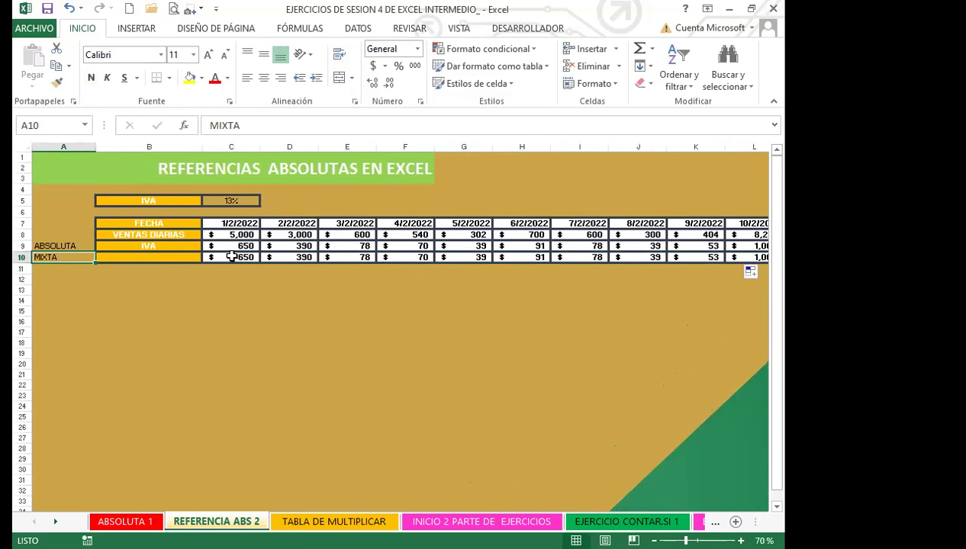
click(232, 257)
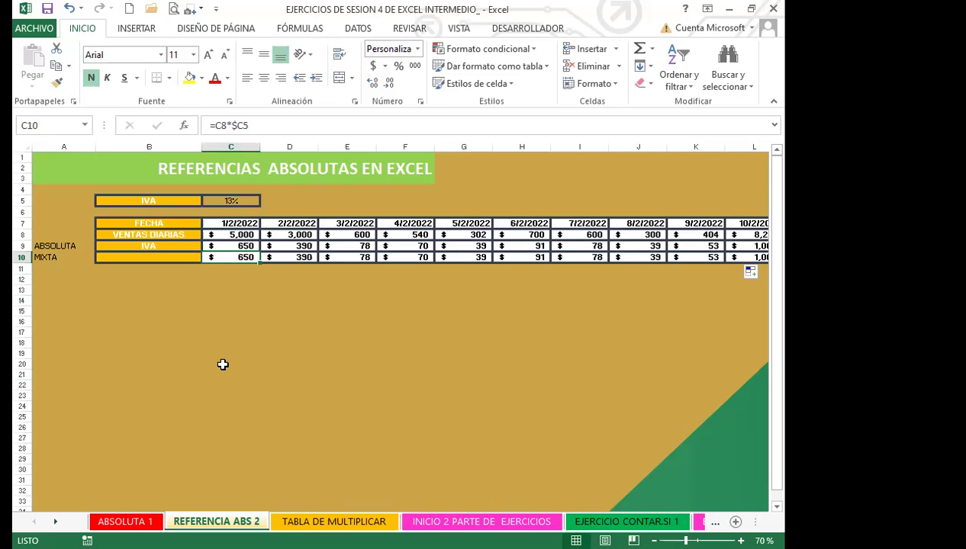
click(242, 323)
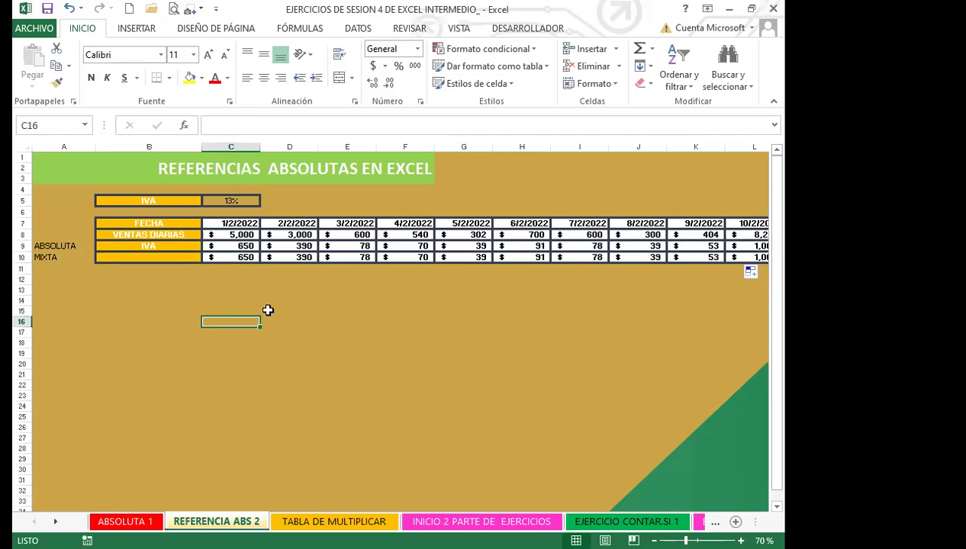
click(226, 257)
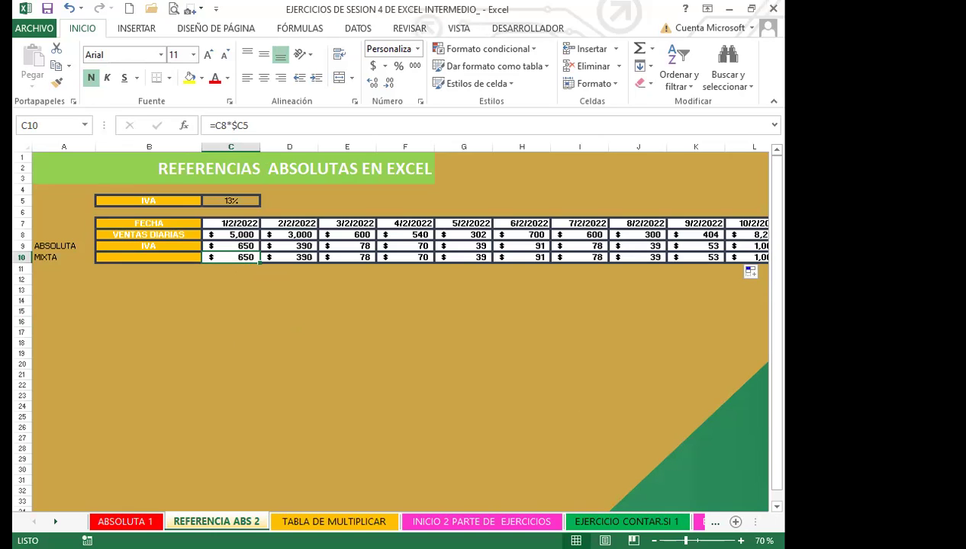
- On the TABLA DE MULTIPLICAR sheet, enter =$B$1*A2 in B2 with an absolute reference to the column header
click(393, 521)
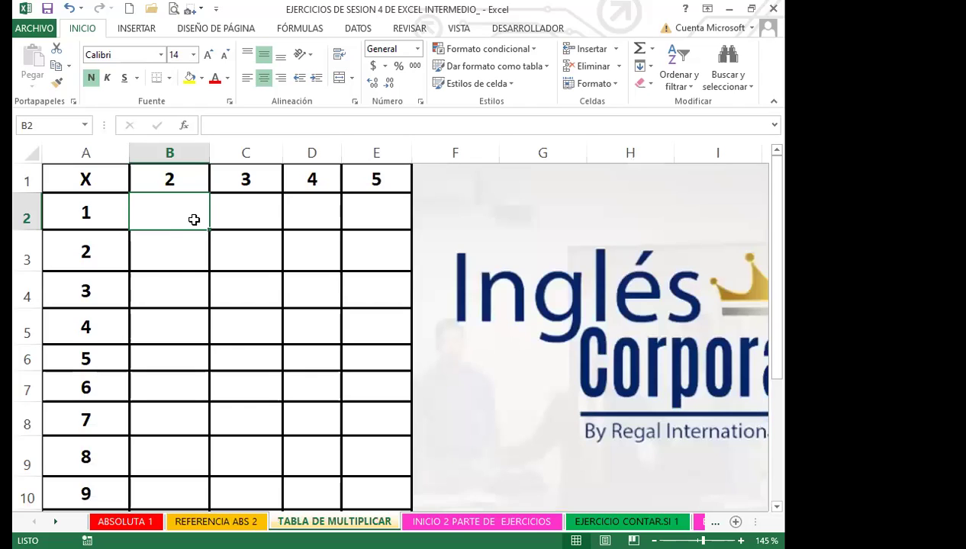
text(=)
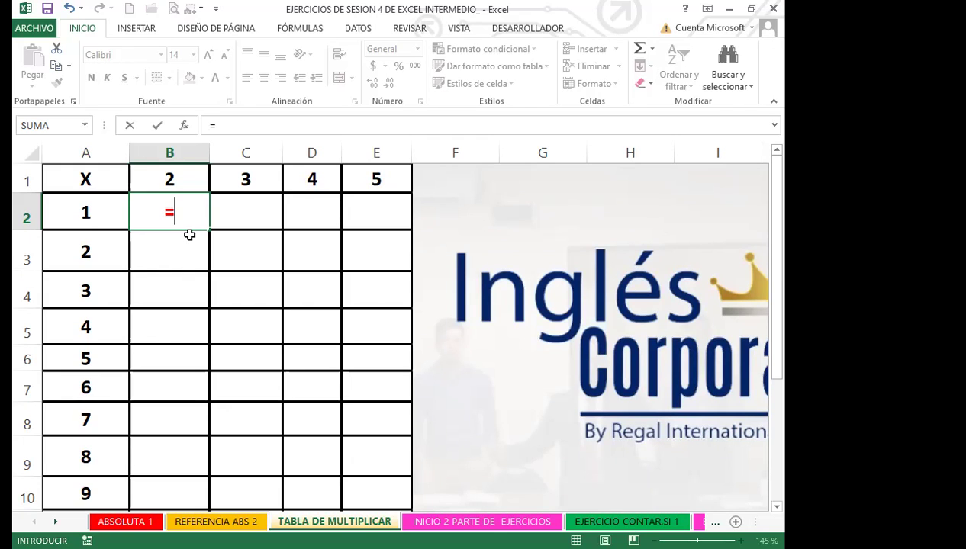
click(181, 180)
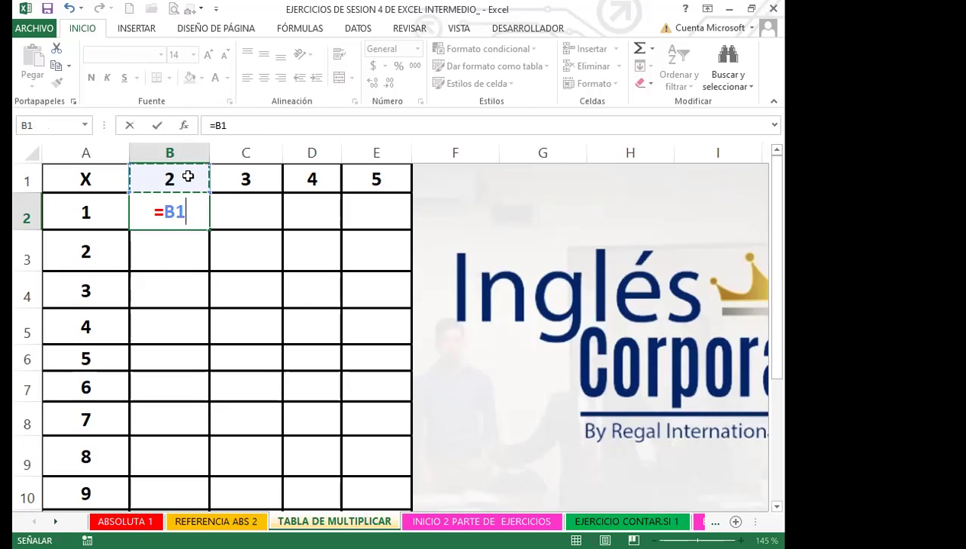
key(F4)
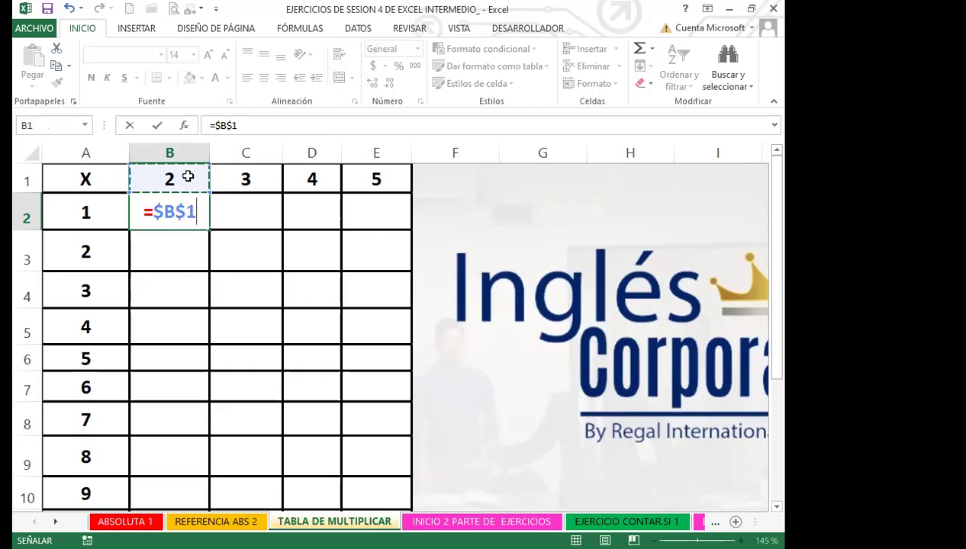
text(*)
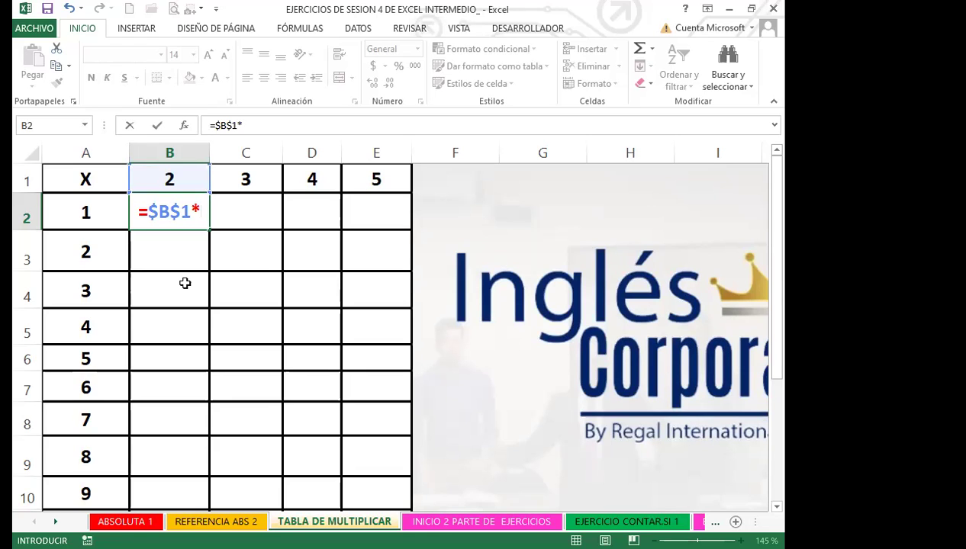
click(85, 214)
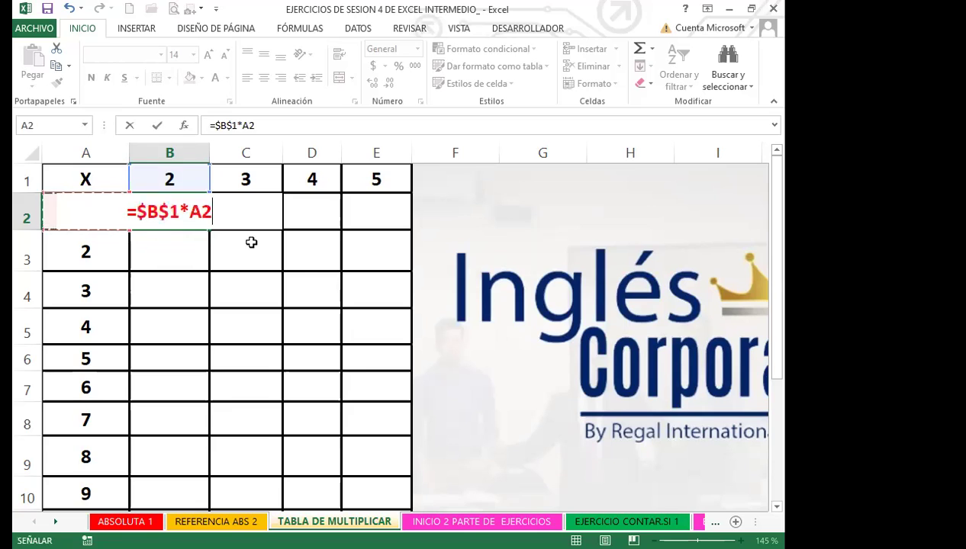
key(Return)
- Fill the B2 formula down the column of the 2 times table to B11
click(175, 220)
drag(208, 229, 184, 462)
scroll(168, 328, up, 2)
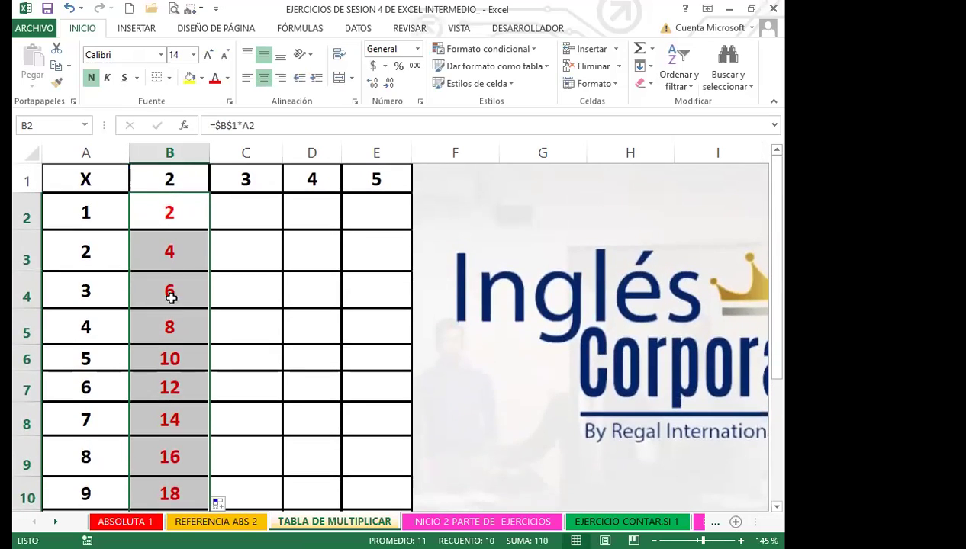
click(199, 207)
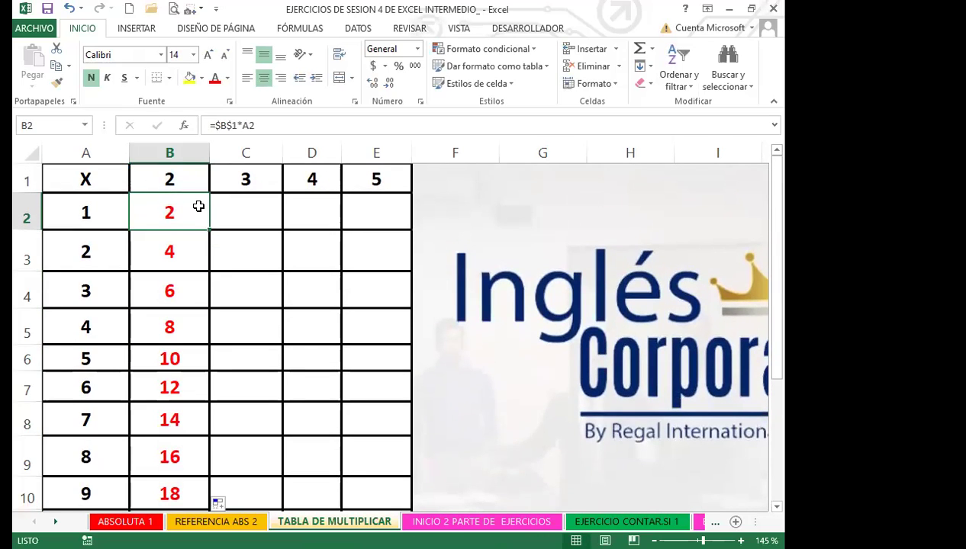
- Enter =C$1*A2 in C2, locking only the row of the 3 times table header
click(267, 206)
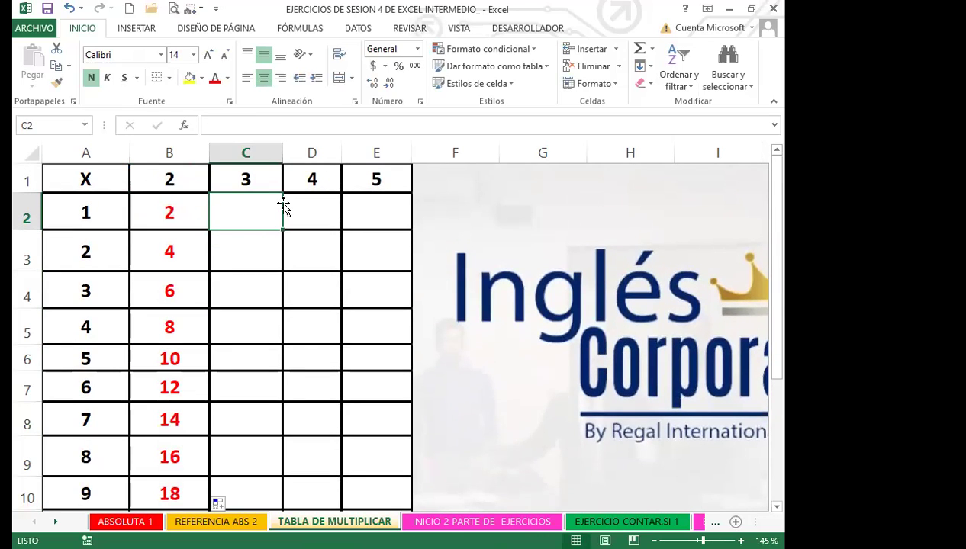
text(=)
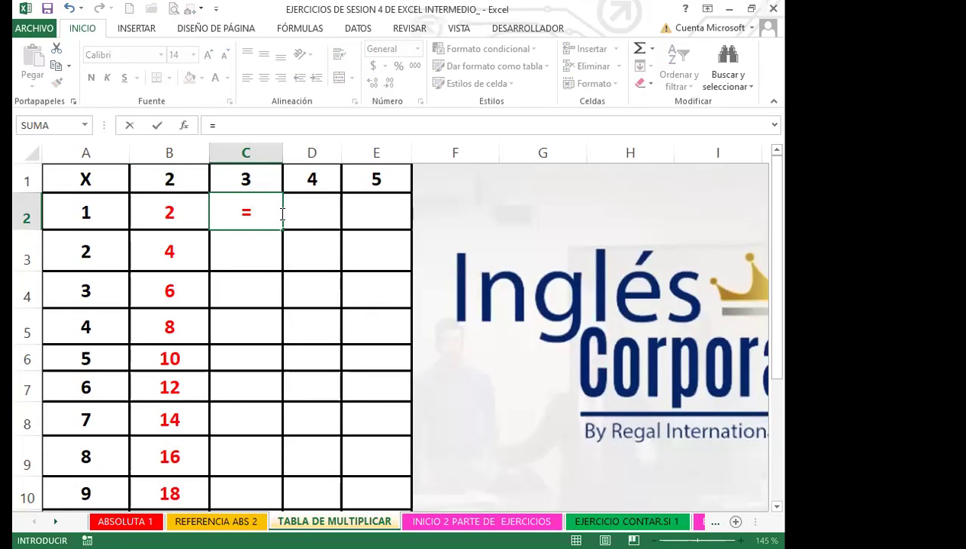
click(265, 175)
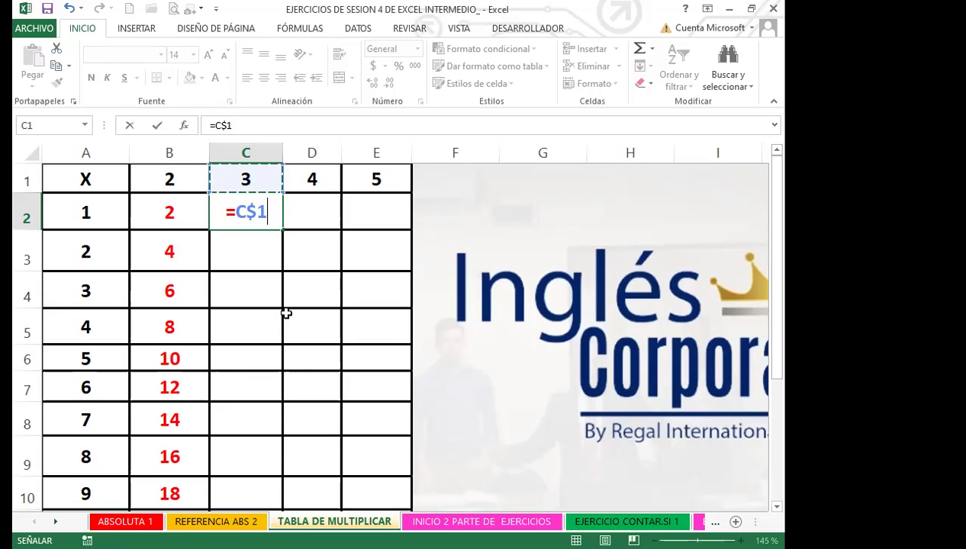
text(*)
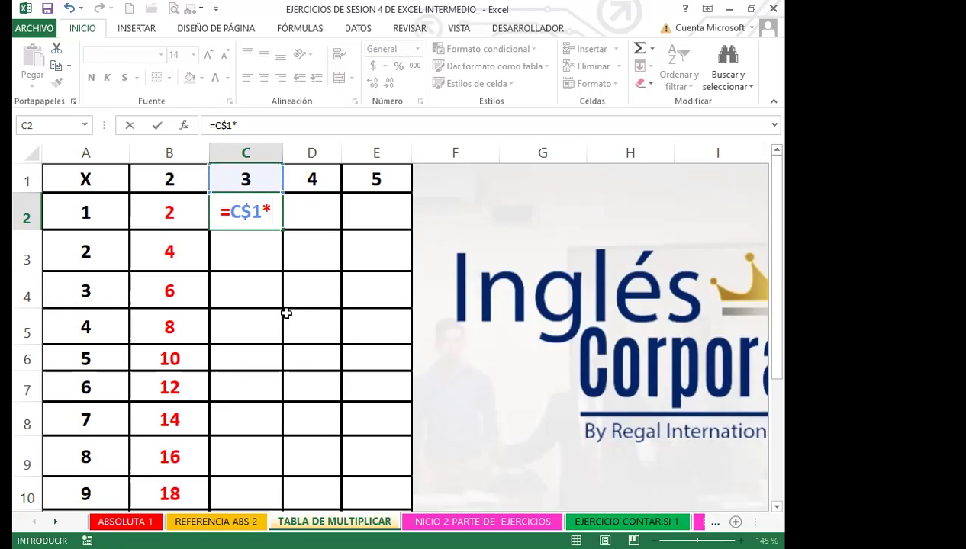
click(90, 215)
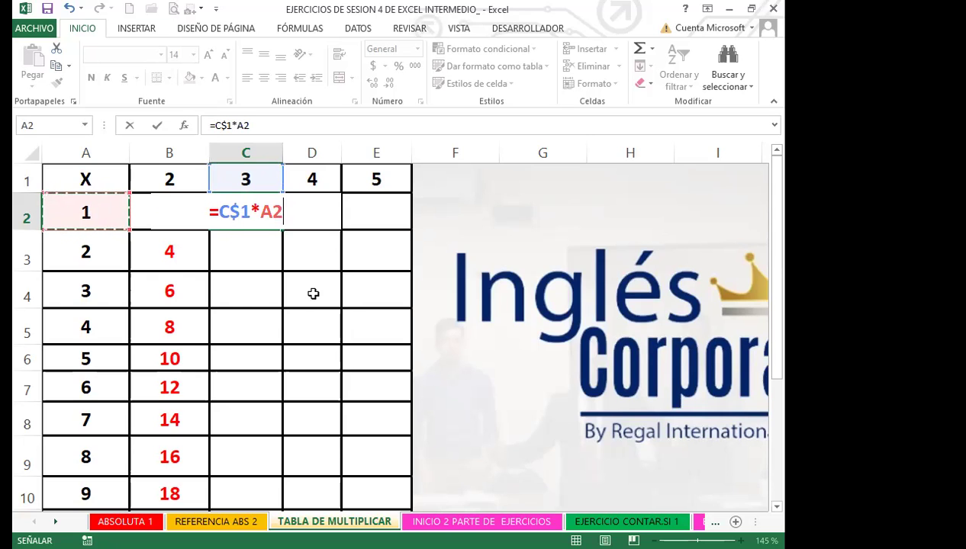
key(Return)
- Fill the C2 formula down the 3 times table column to C11
click(255, 212)
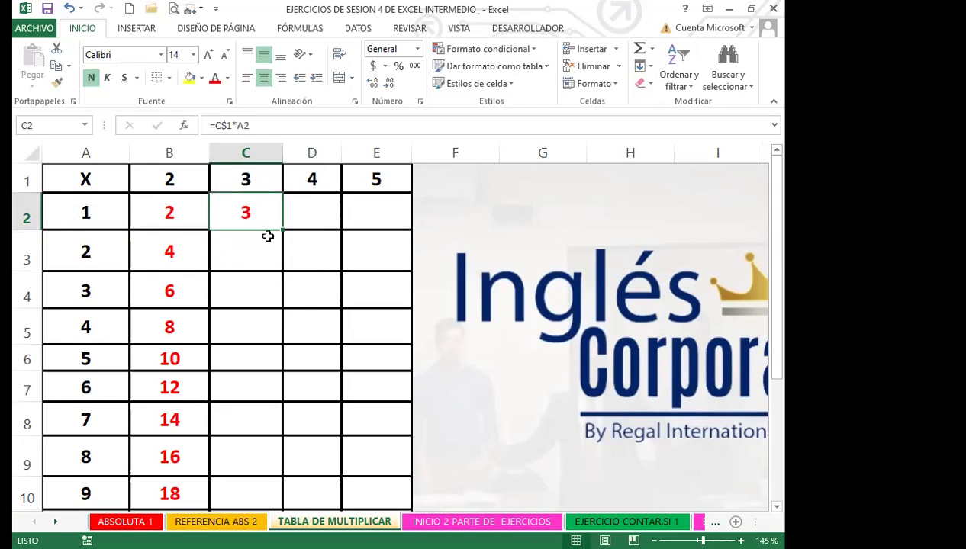
drag(281, 230, 276, 460)
scroll(235, 362, up, 1)
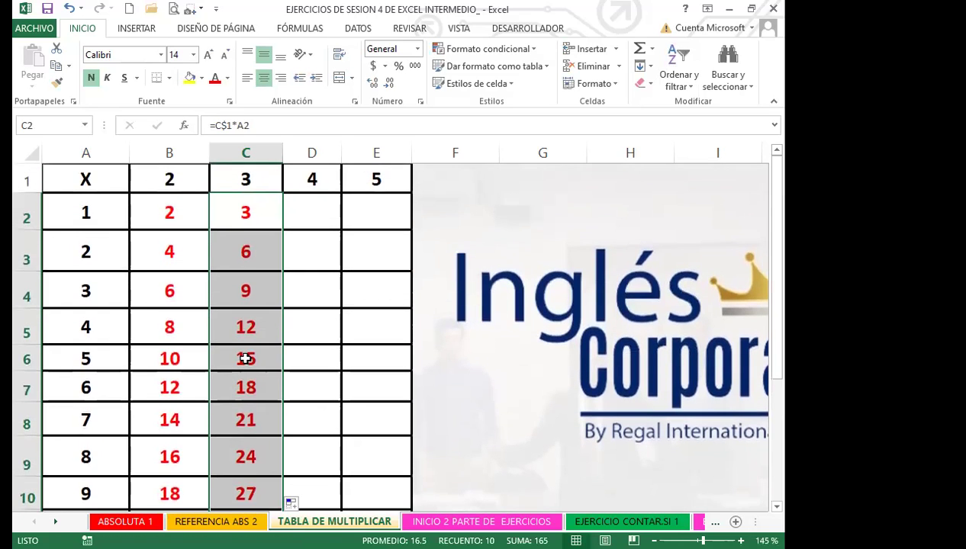
- Enter =$D$1*A2 in D2 with an absolute header reference and fill it down the 4 times table to D11
click(320, 217)
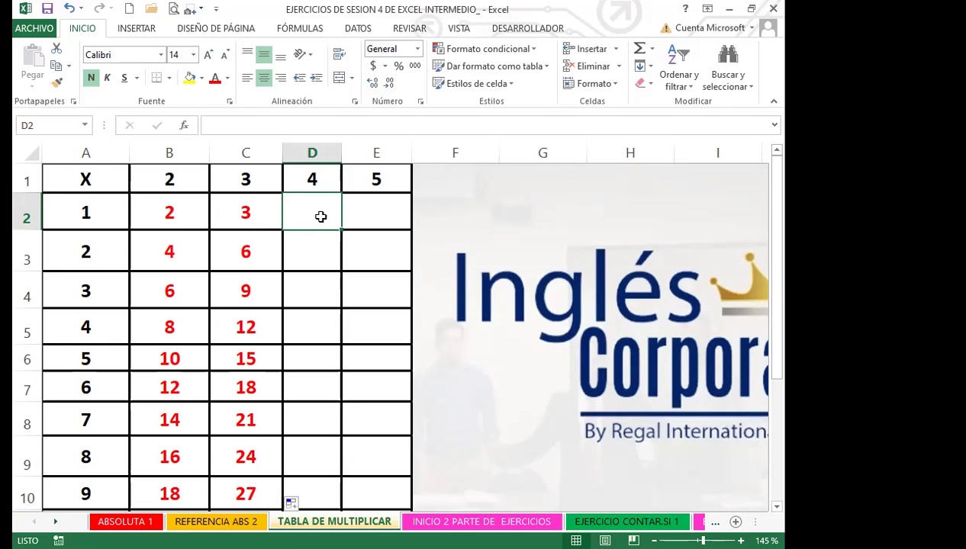
text(=)
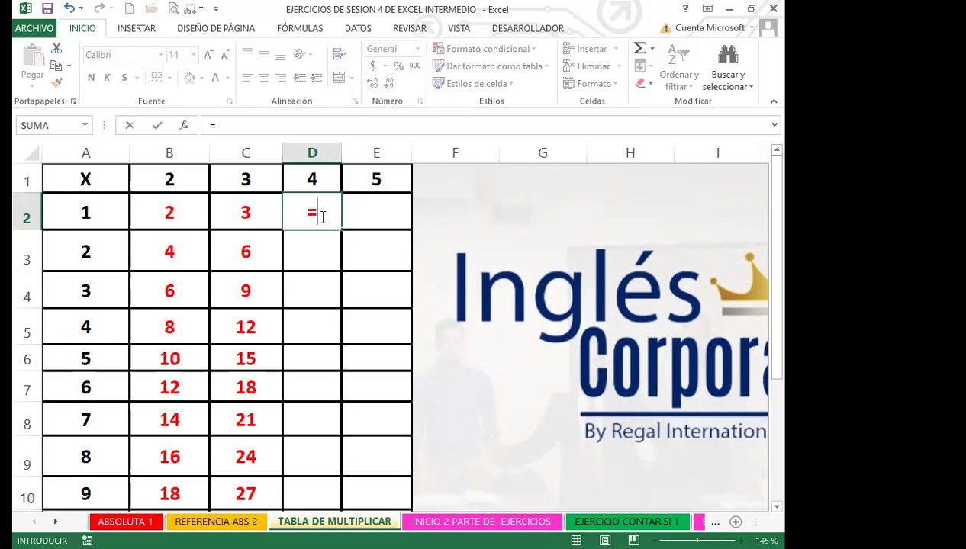
click(318, 180)
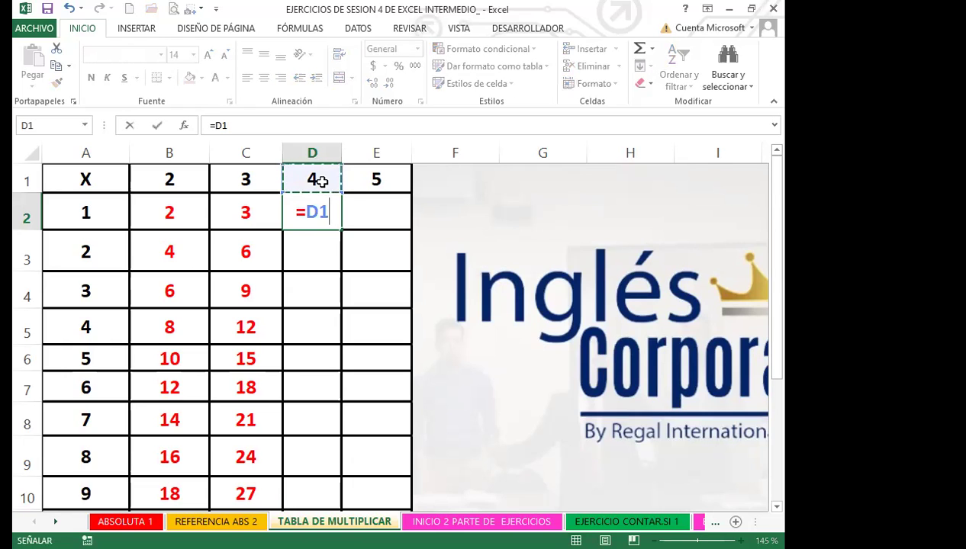
key(F4)
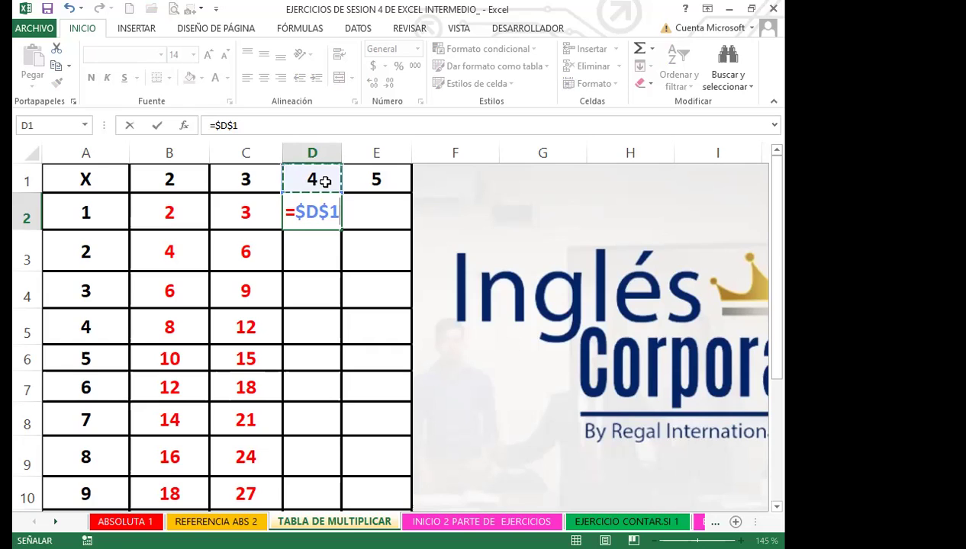
text(*)
click(96, 209)
key(Return)
click(313, 217)
double_click(340, 229)
- Enter =A2*E$1 in E2, locking only the row of the 5 times table header
click(371, 212)
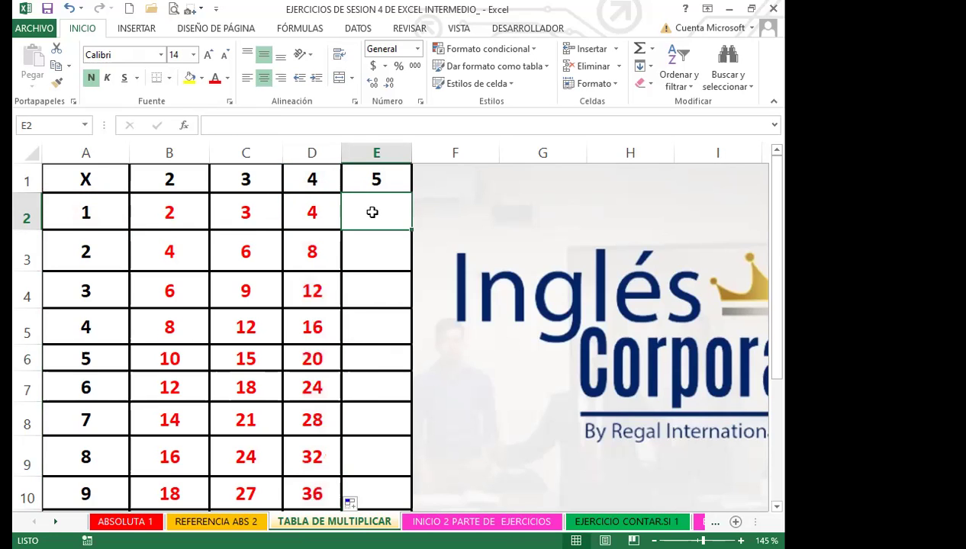
text(=)
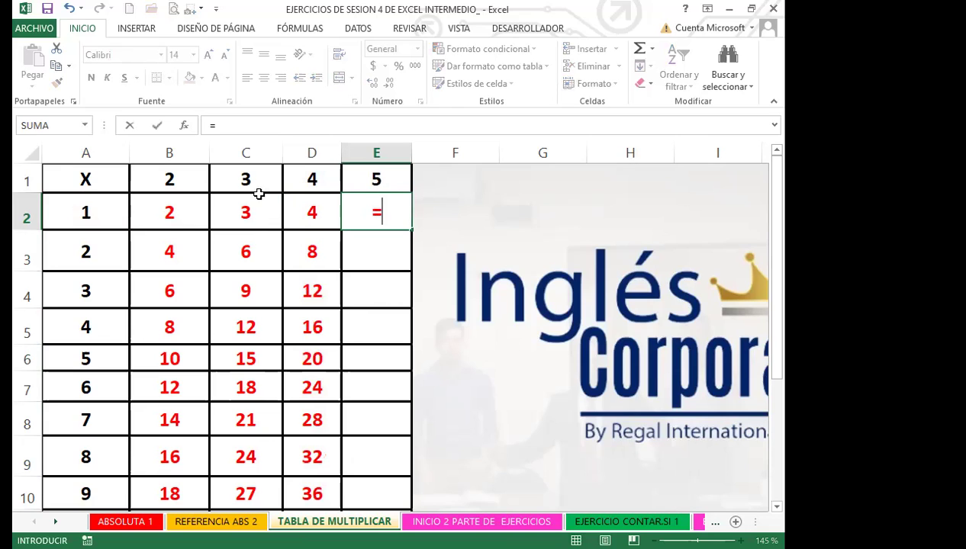
click(96, 210)
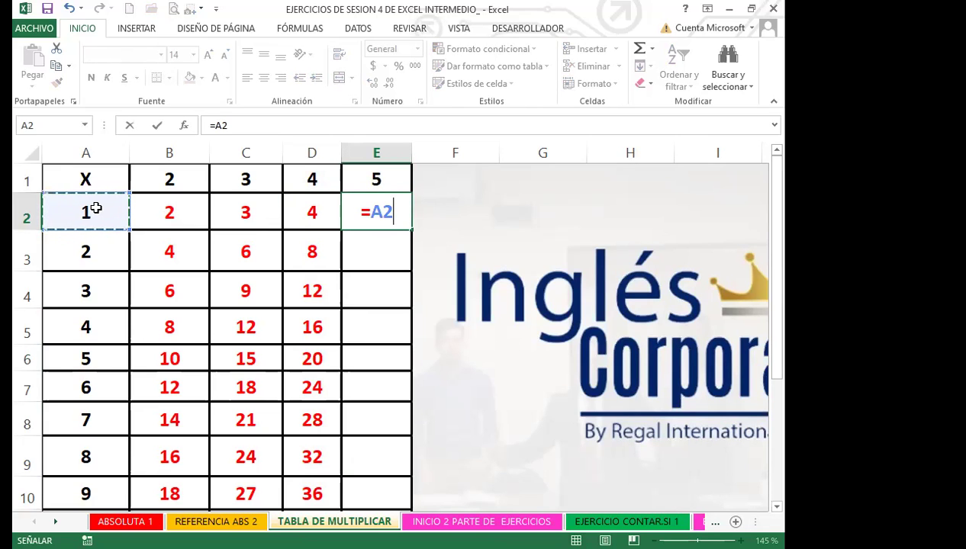
text(*)
click(391, 180)
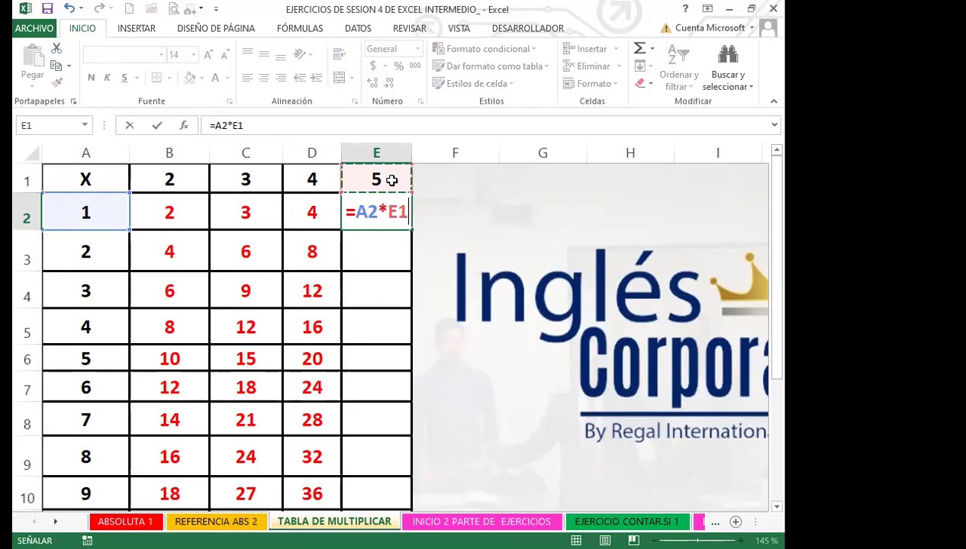
key(F4)
key(F4)
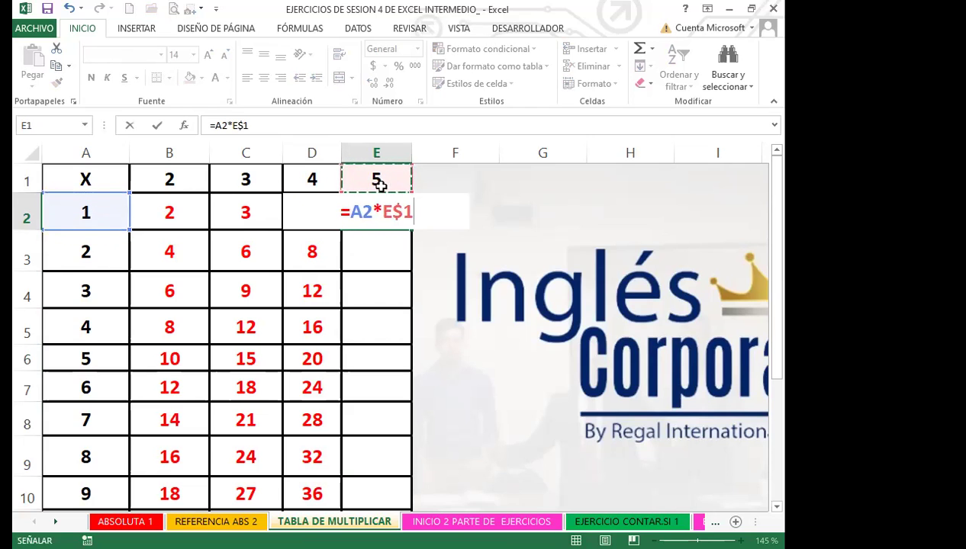
key(Return)
- Fill the E2 formula down the 5 times table column to E11
click(395, 221)
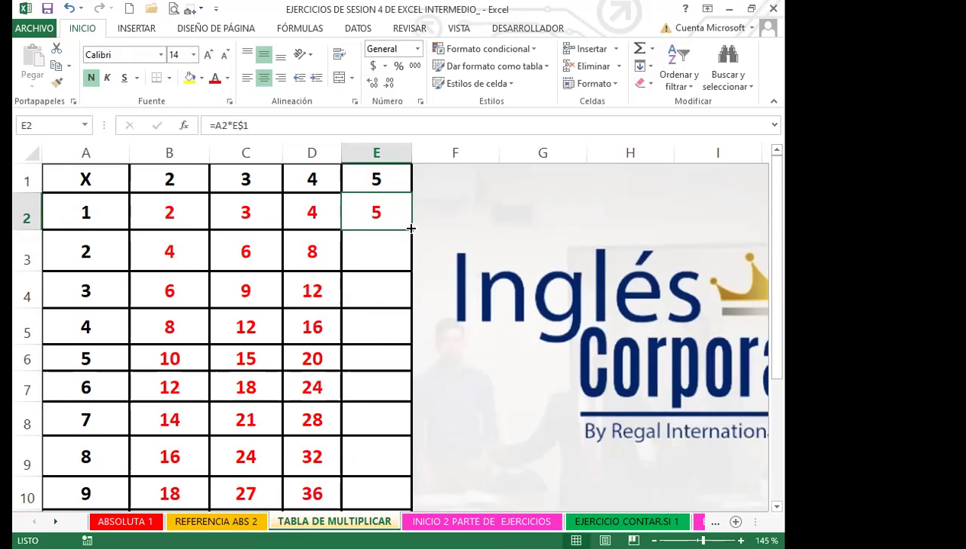
double_click(411, 229)
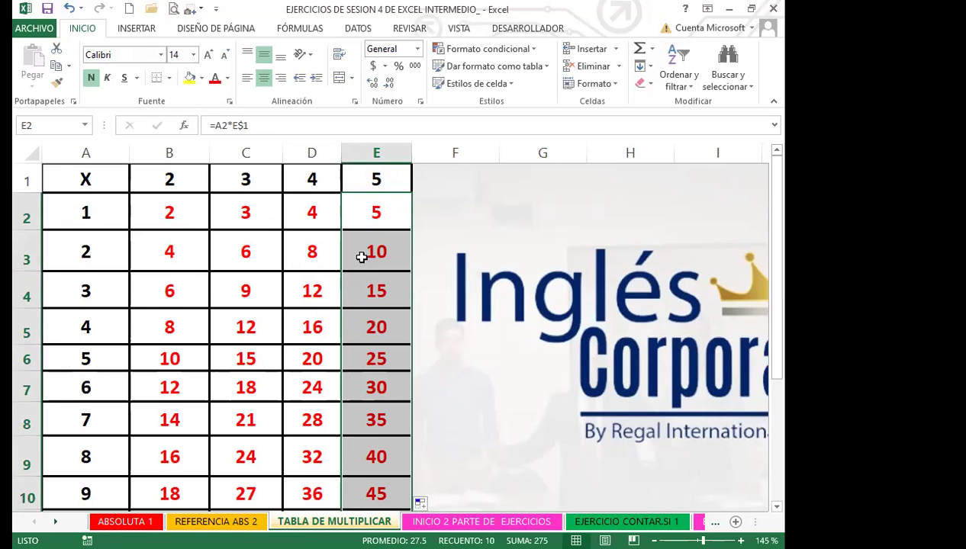
scroll(389, 351, down, 2)
scroll(358, 435, up, 2)
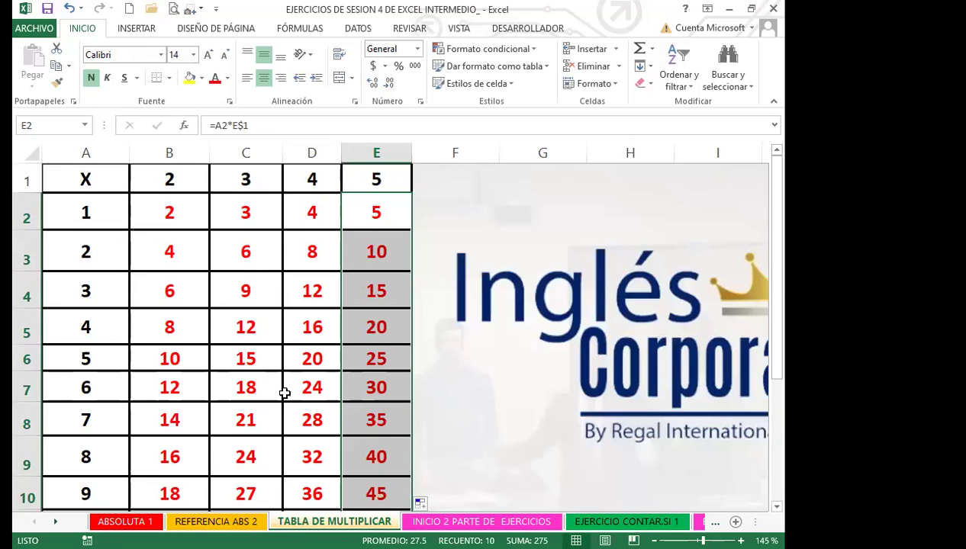
- Review the filled multiplication table and examine the formulas in several cells of the 2 times table column
click(169, 360)
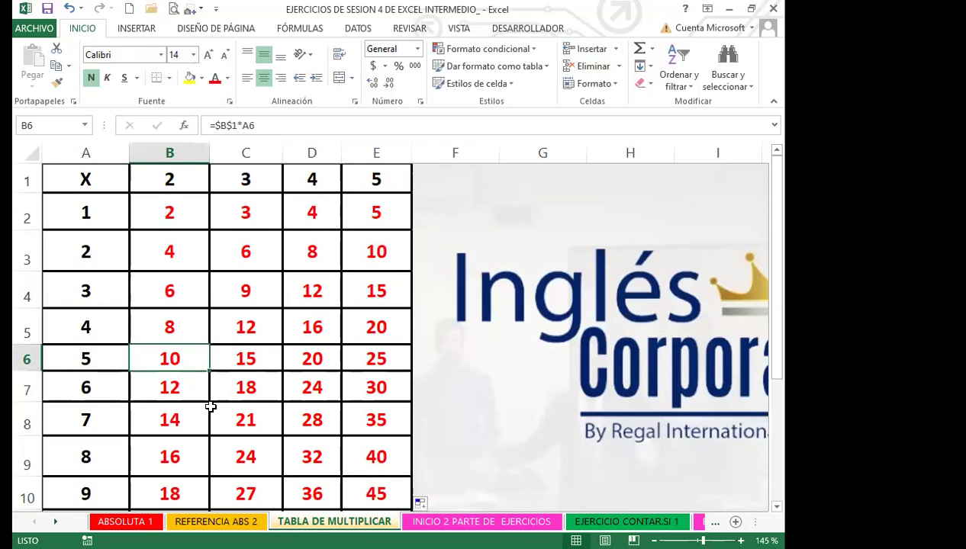
scroll(211, 409, down, 2)
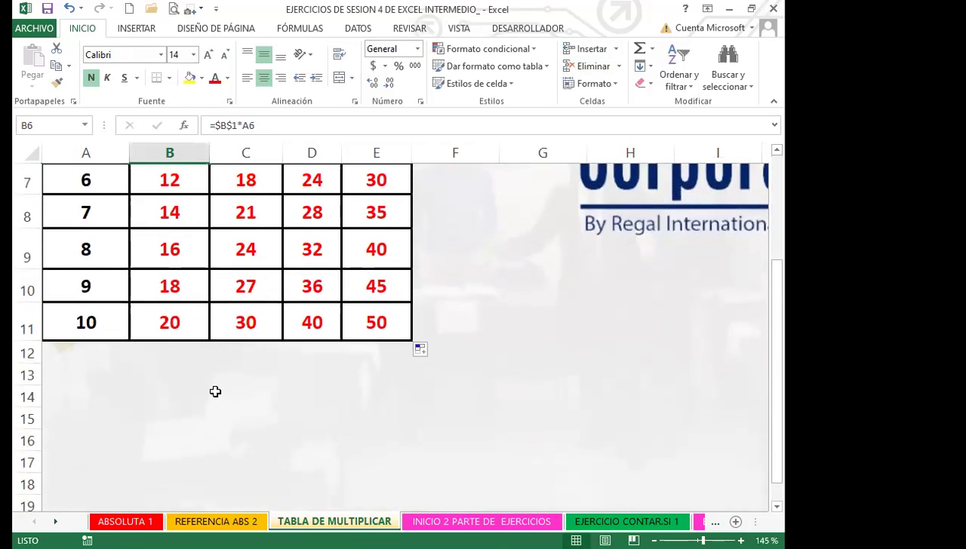
scroll(216, 391, up, 2)
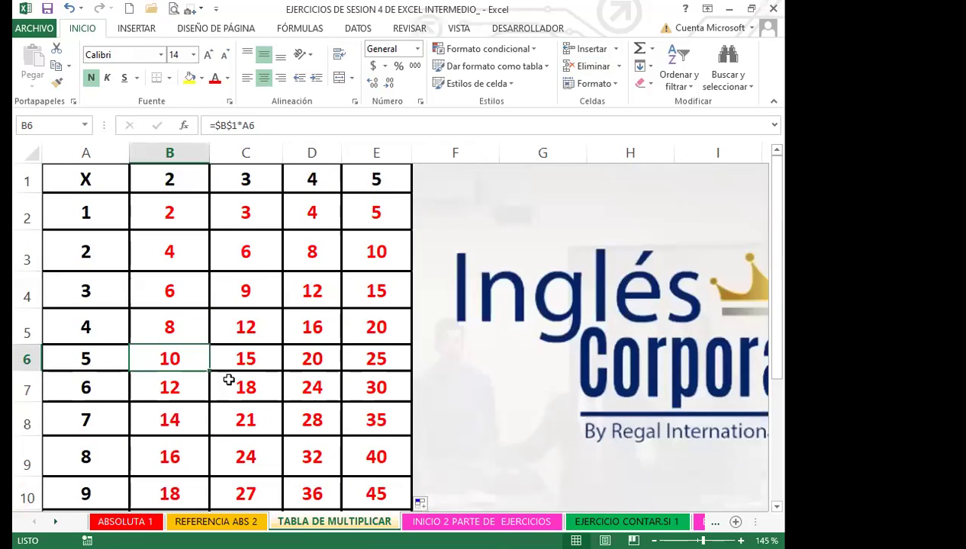
click(179, 216)
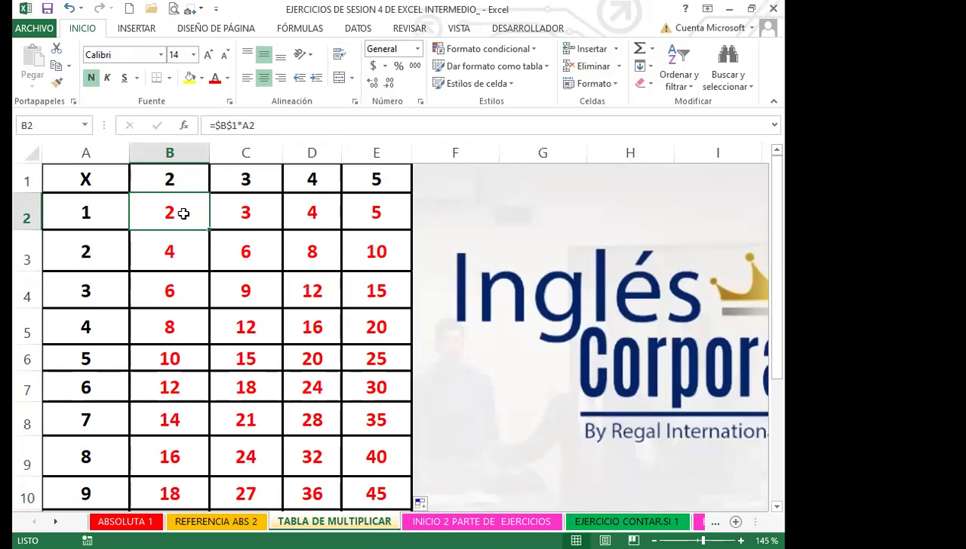
click(181, 253)
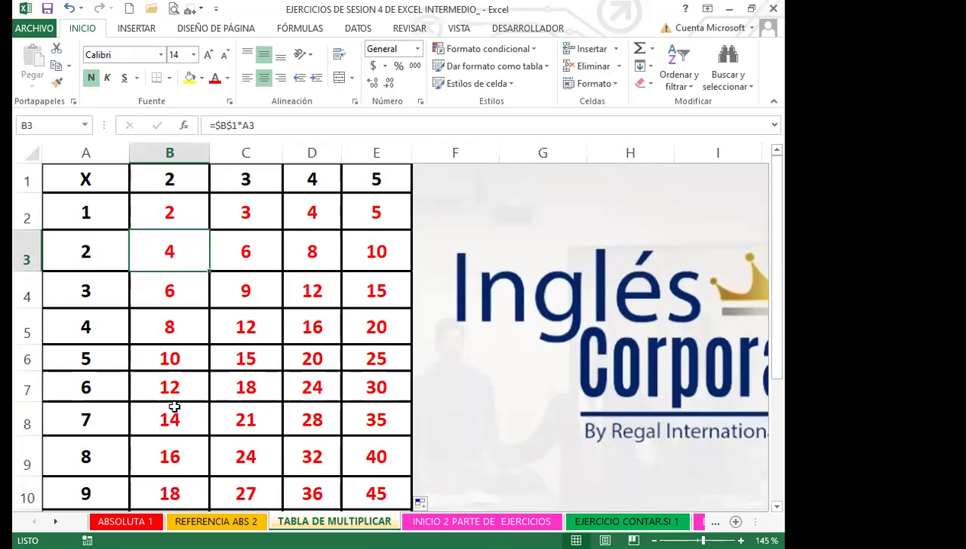
scroll(190, 404, down, 3)
scroll(190, 409, up, 3)
click(173, 294)
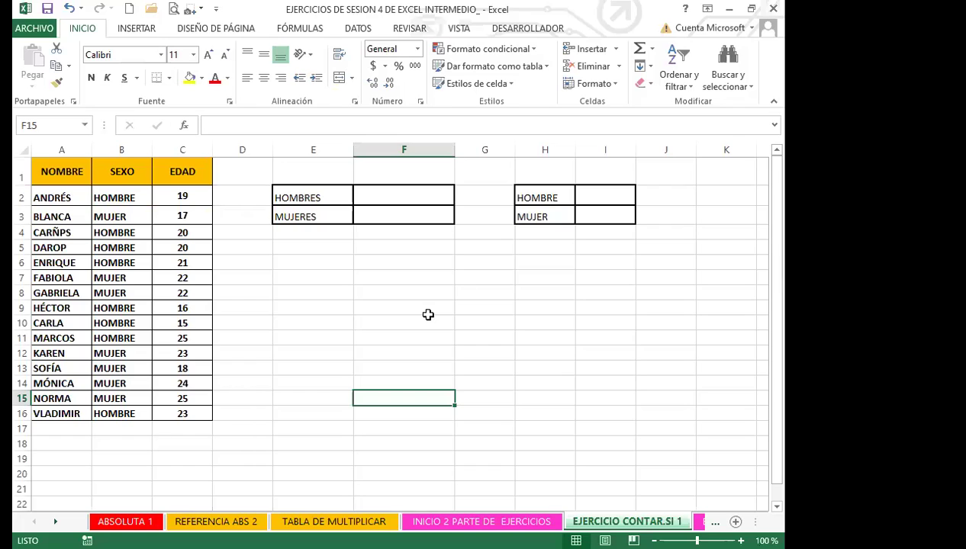
- On the EJERCICIO CONTAR.SI 1 sheet, count the men in F2 with =CONTAR.SI(B2:B16;"HOMBRE")
click(382, 196)
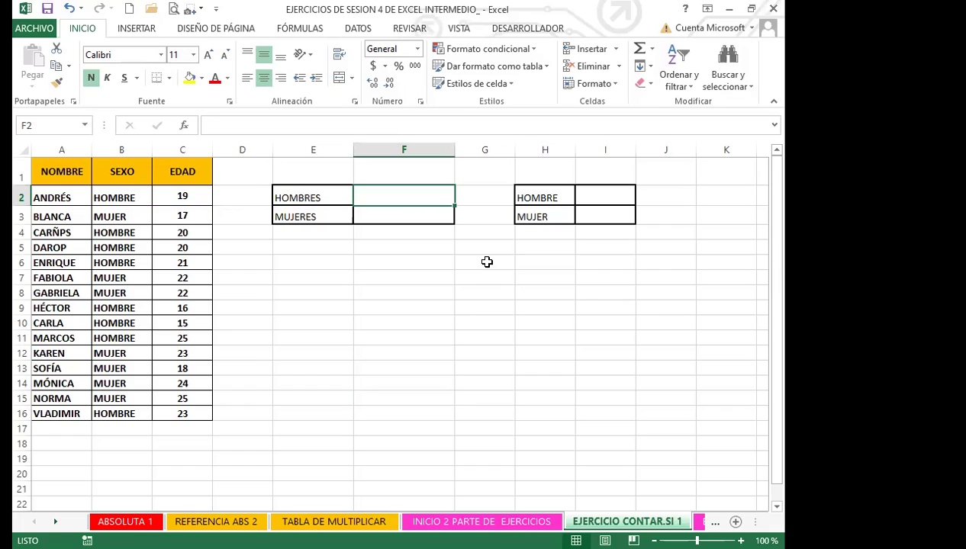
text(=)
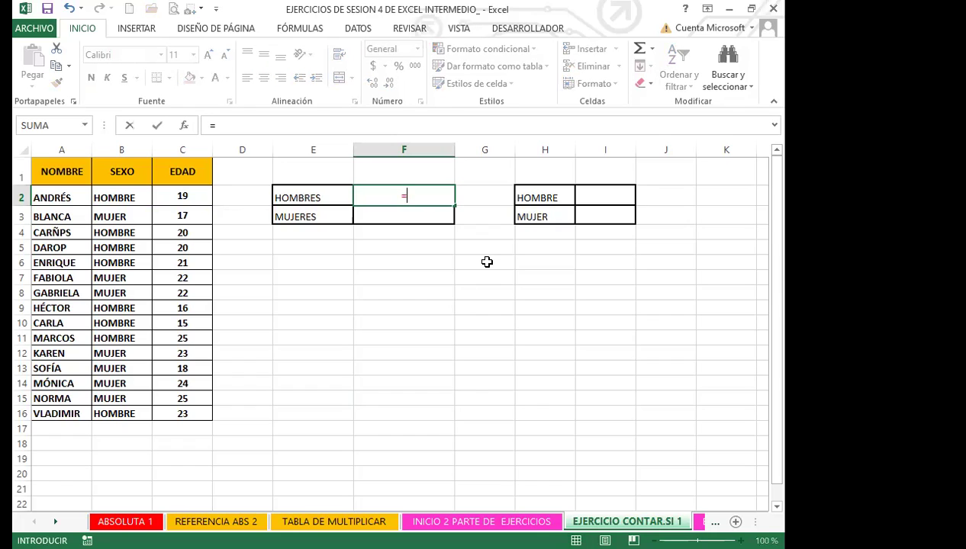
text(CONTAR)
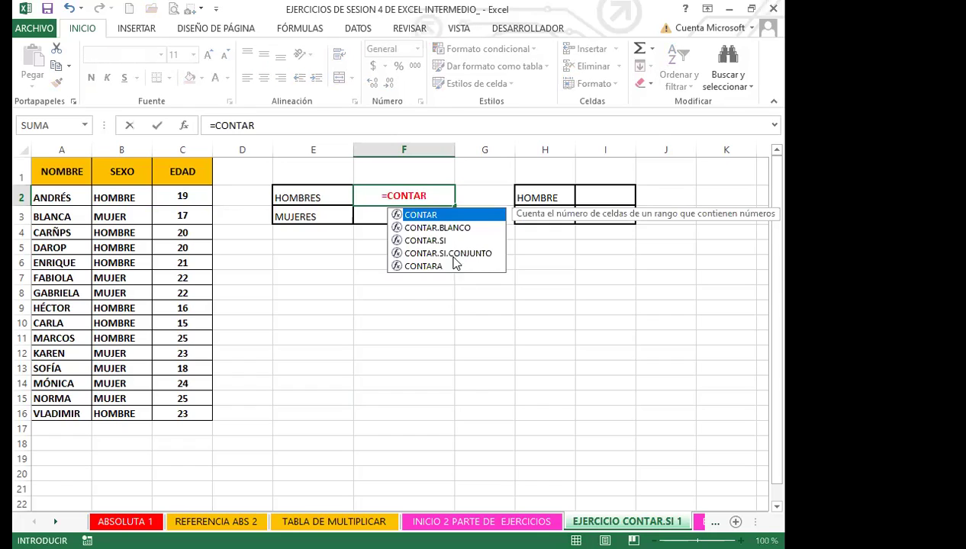
click(417, 240)
key(Tab)
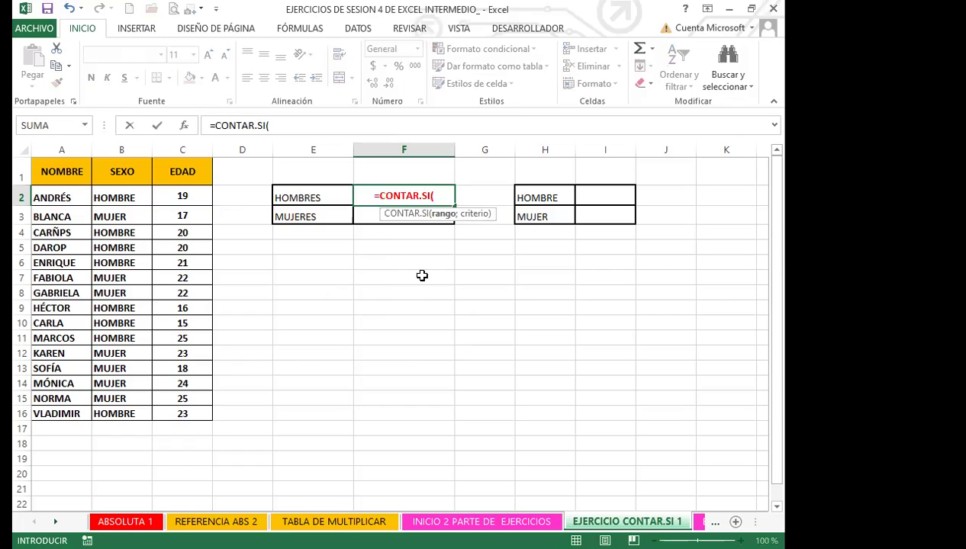
click(133, 197)
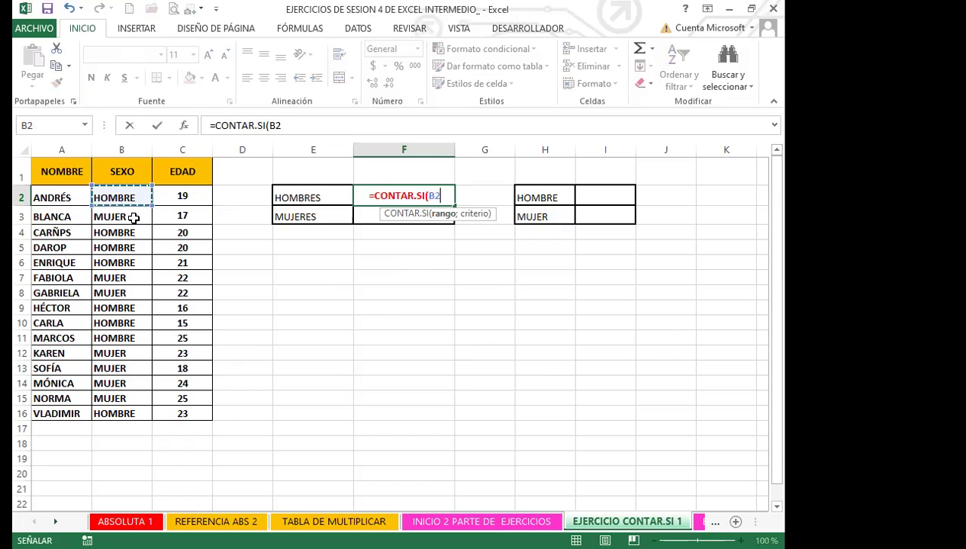
shift+click(106, 413)
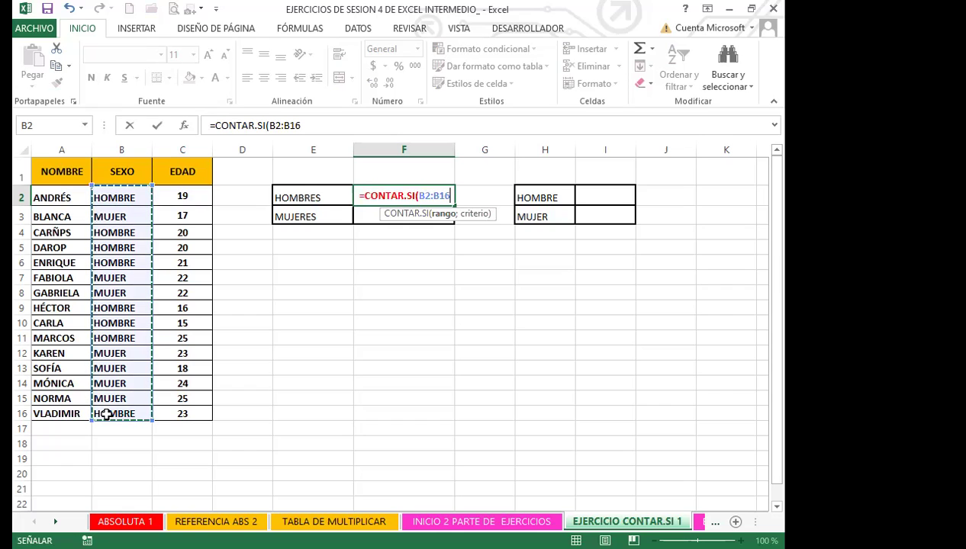
text(;)
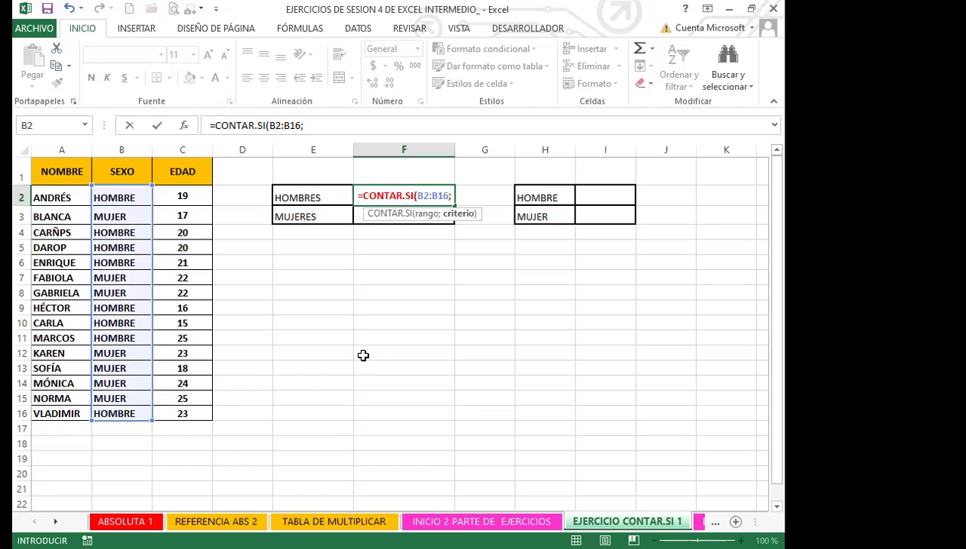
text(")
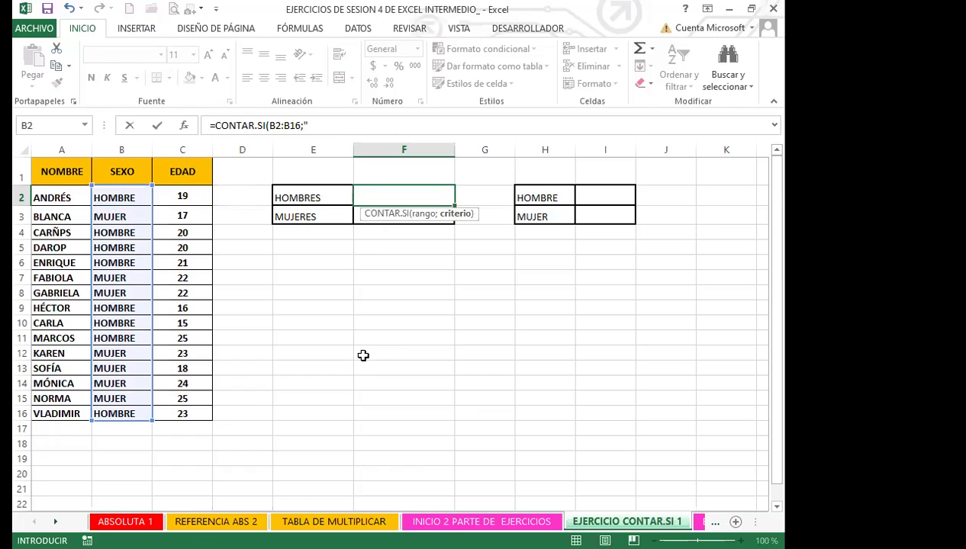
text(HOMBRE"))
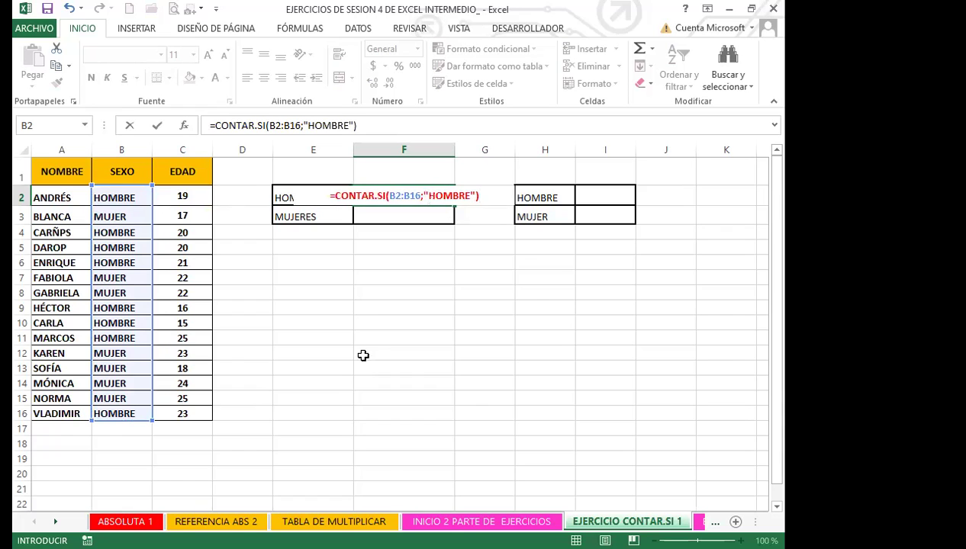
key(Return)
click(436, 197)
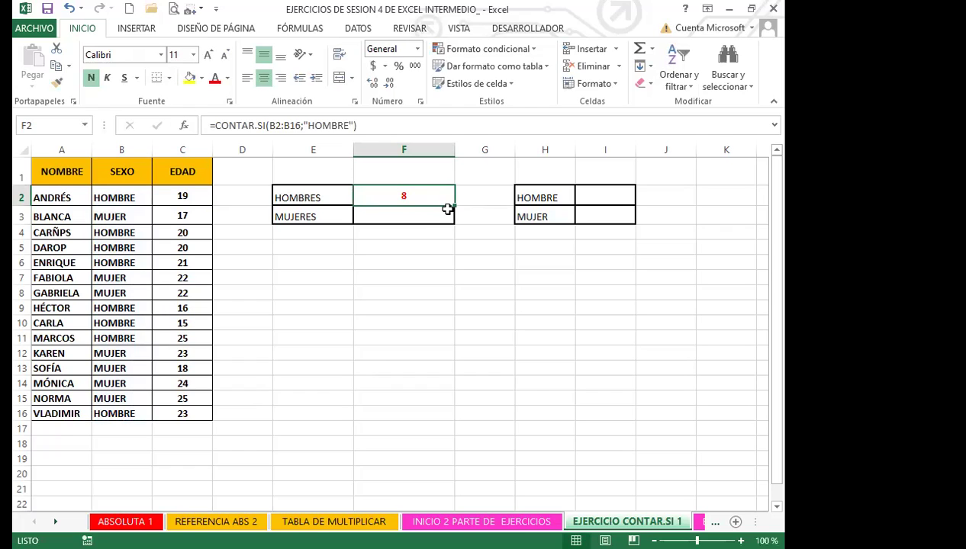
- Try filling the men's count formula from F2 down into F3, and clear F3
drag(455, 205, 450, 222)
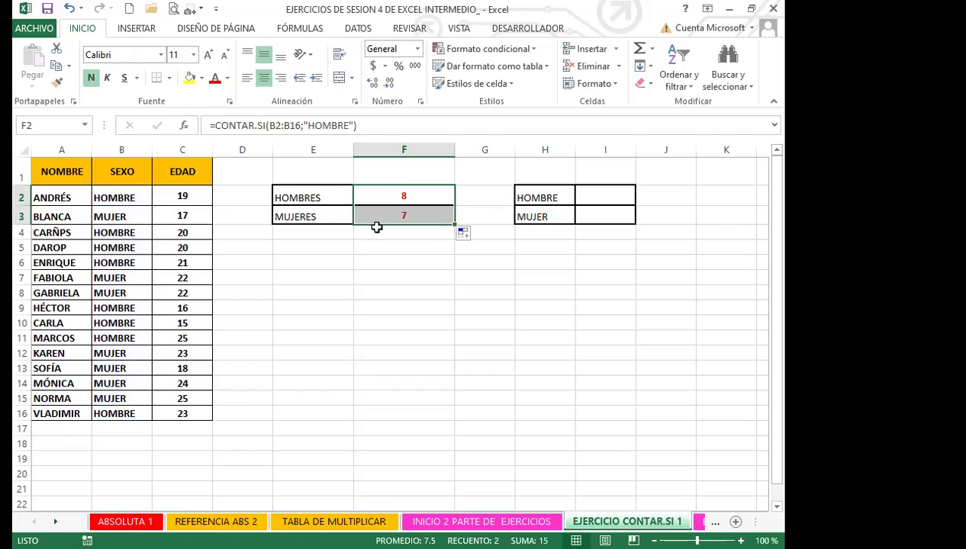
click(390, 214)
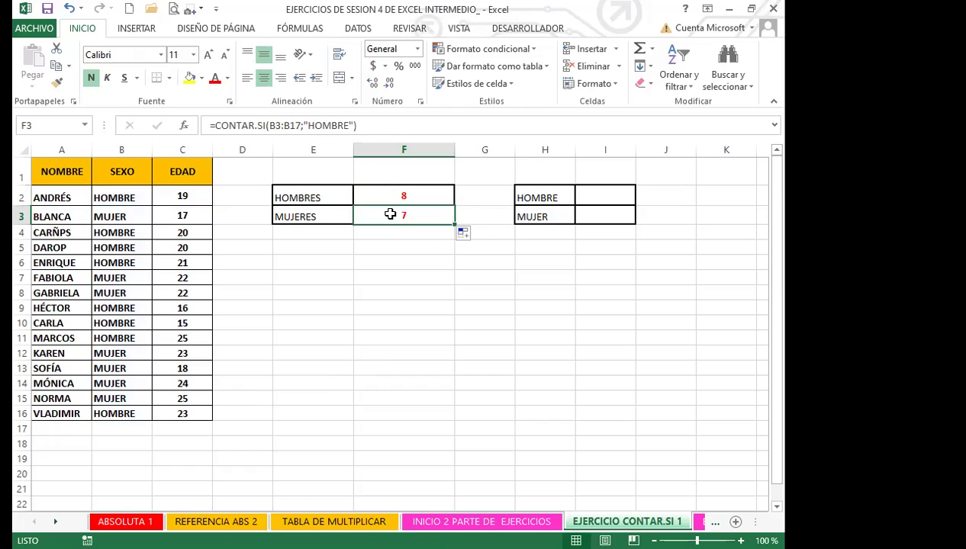
key(Delete)
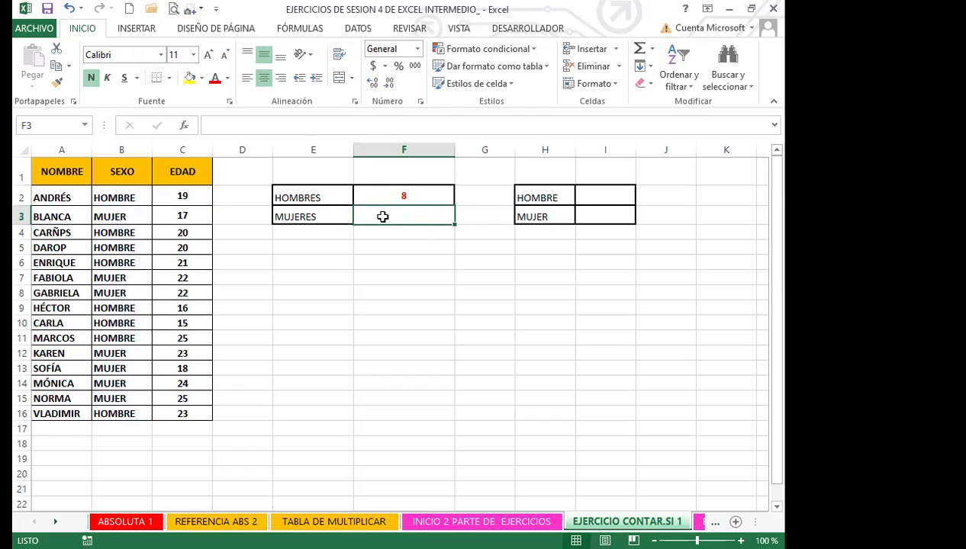
- Count the women in F3 with =CONTAR.SI(B2:B16;"MUJER") and check the formulas in F2 and F3
text(=C)
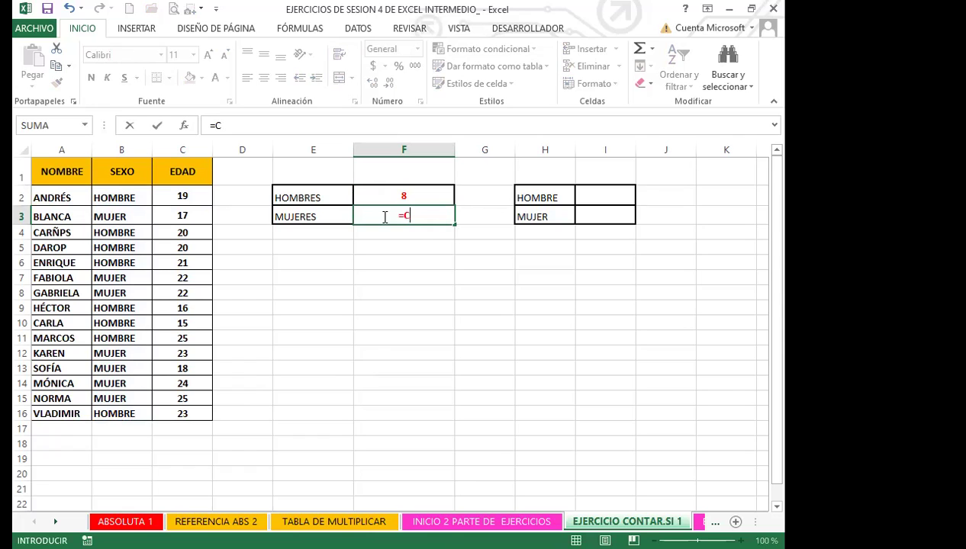
text(ONTAR)
click(431, 259)
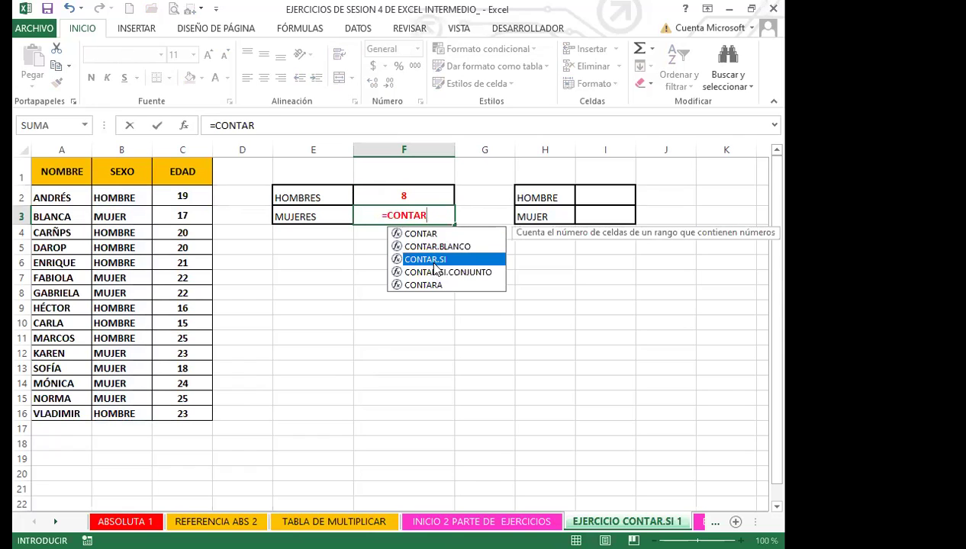
key(Tab)
click(113, 202)
shift+click(108, 411)
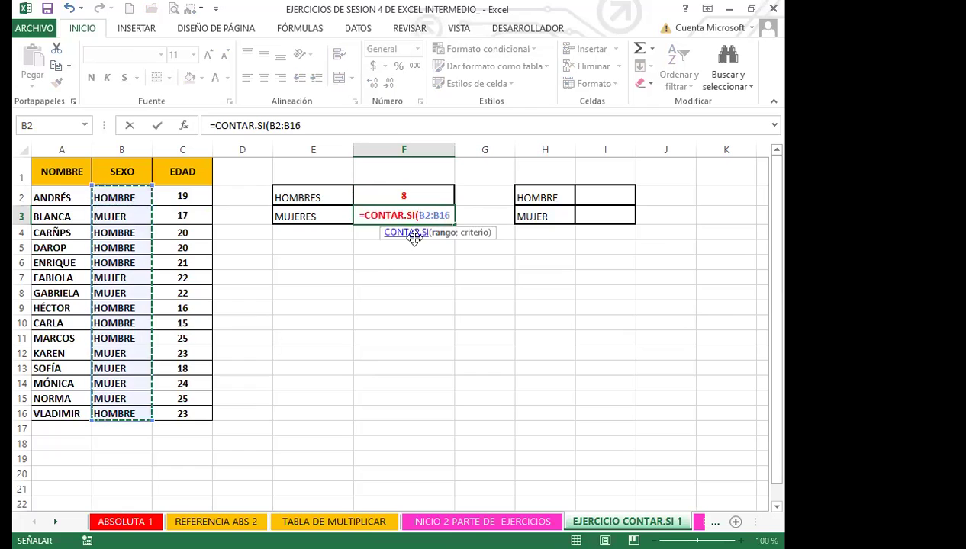
text(;)
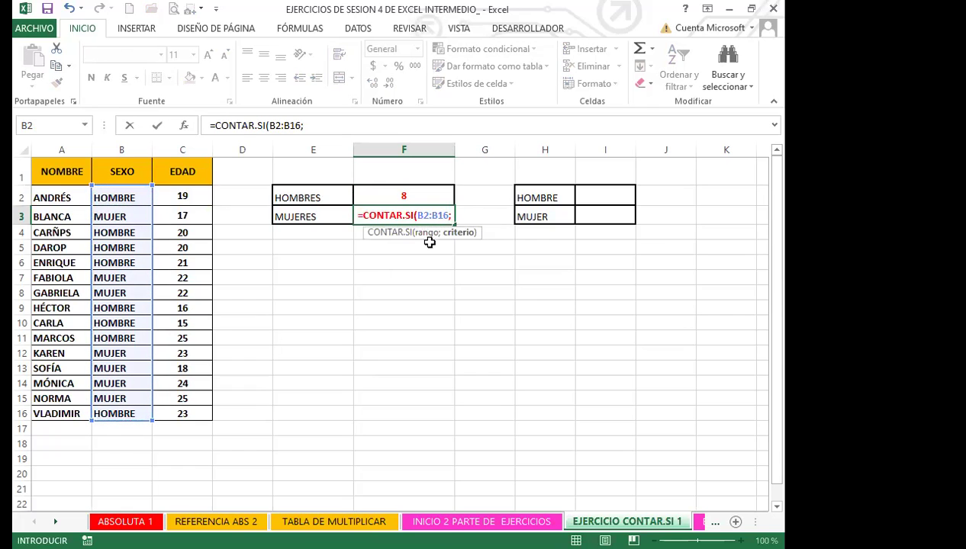
text(#)
key(BackSpace)
text(")
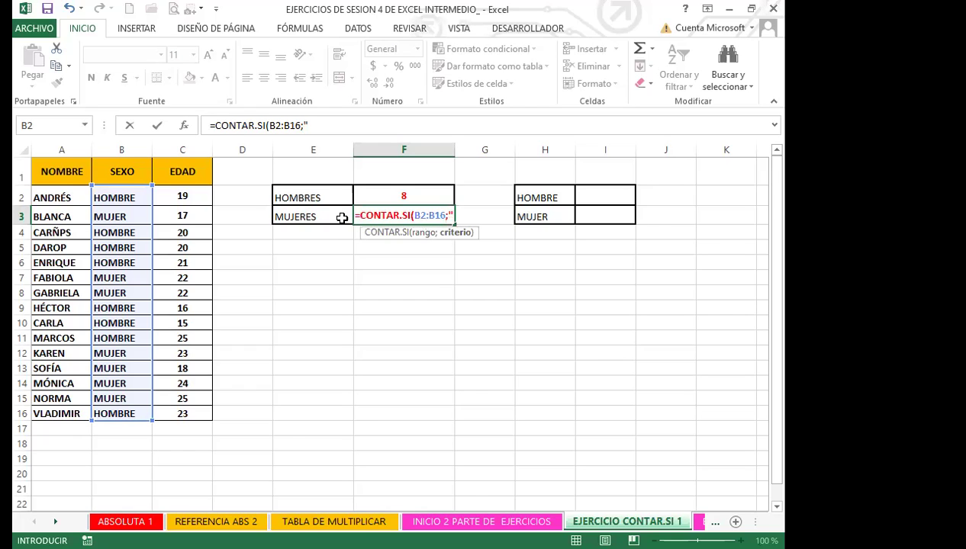
text(MUJER)
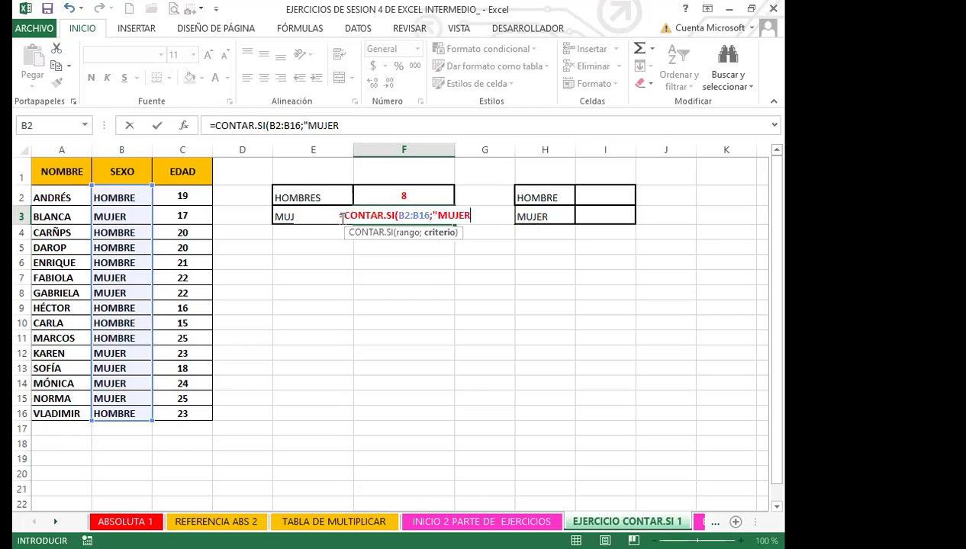
text("))
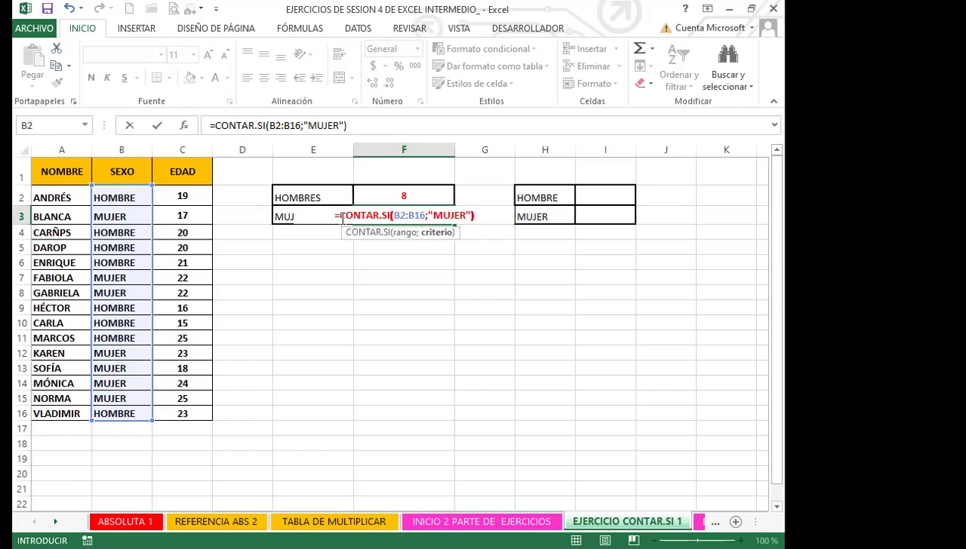
key(Return)
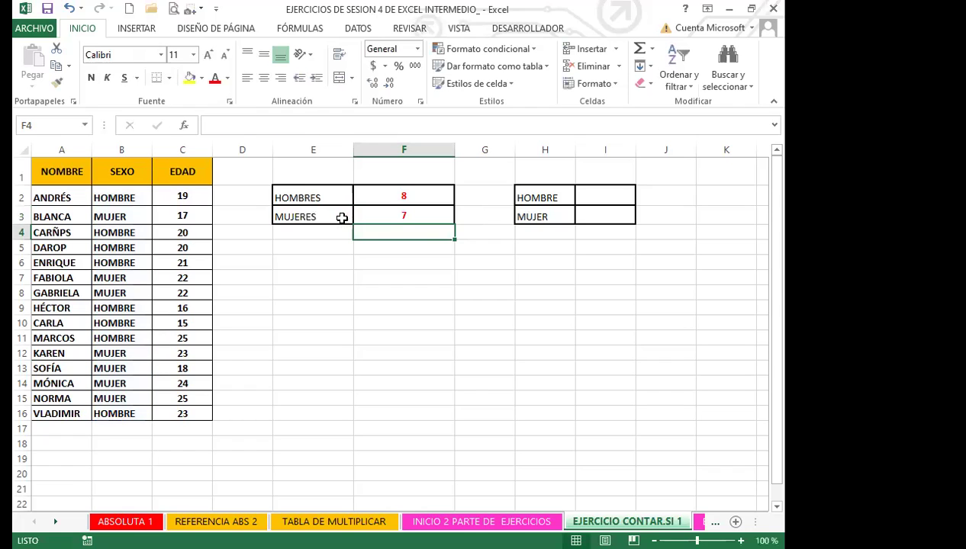
click(382, 212)
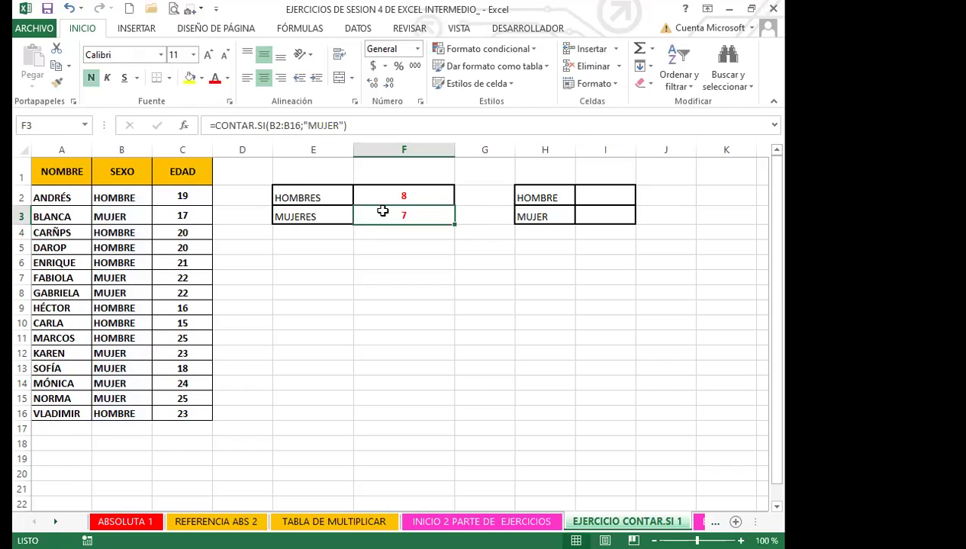
click(377, 195)
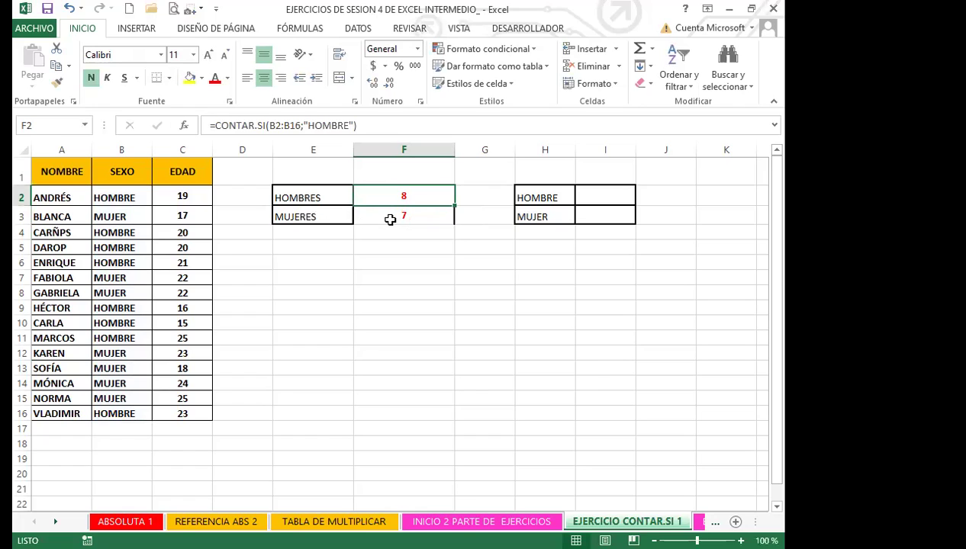
click(377, 216)
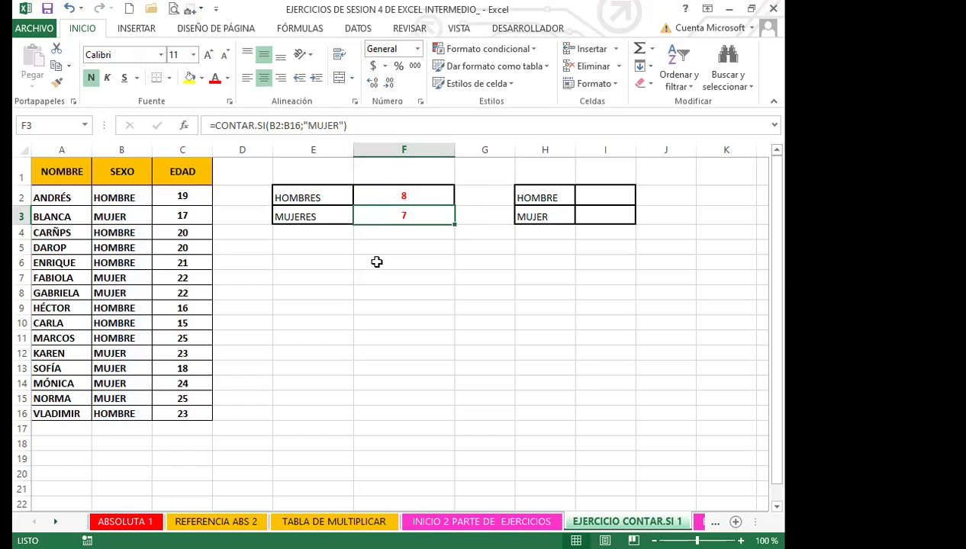
- Enter =CONTAR.SI($B$2:$B$16;H2) in I2, locking the SEXO range and using the HOMBRE label cell as the criterion
click(585, 196)
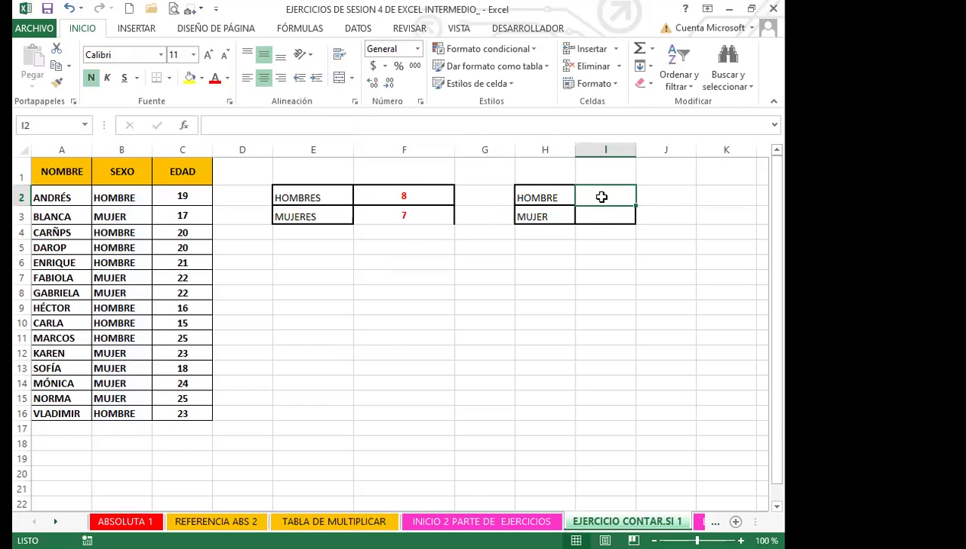
text(=C)
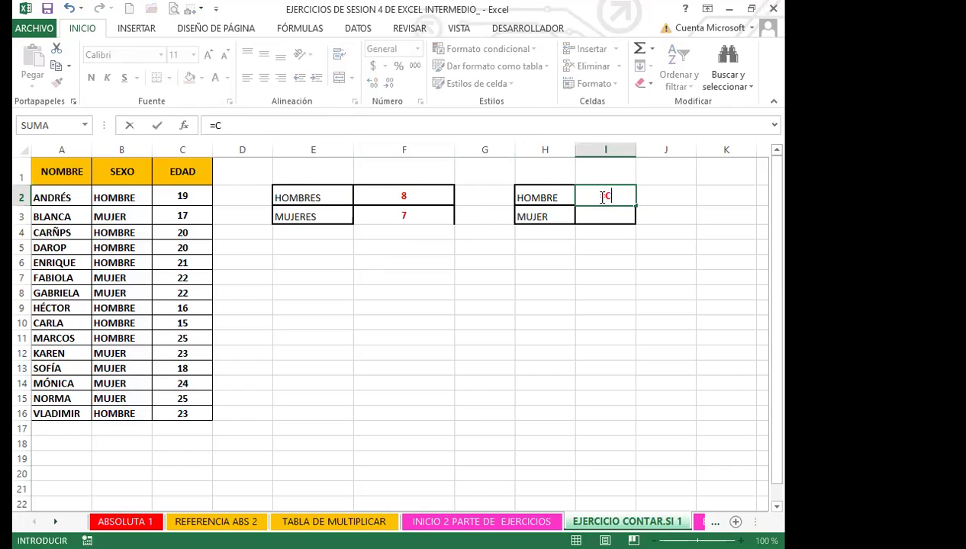
text(ONA)
key(BackSpace)
text(T)
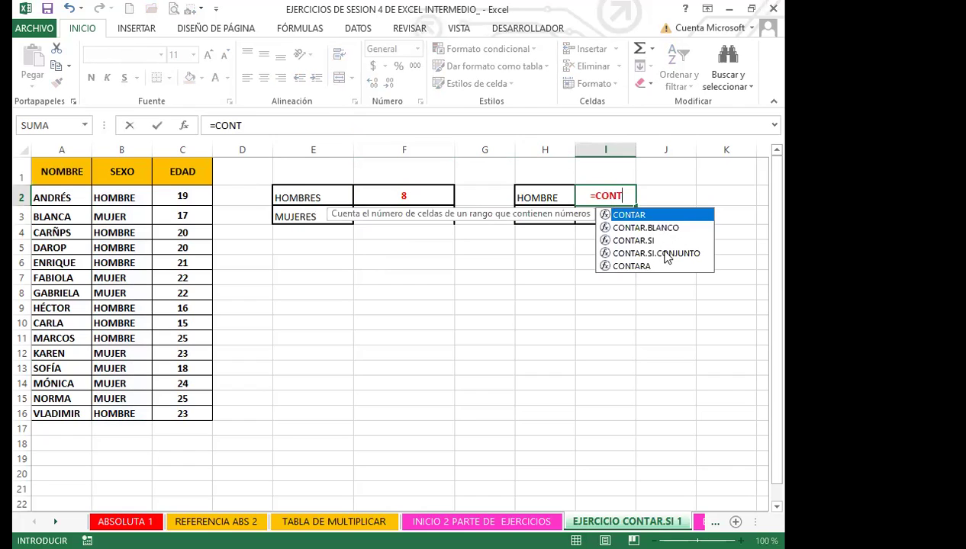
click(642, 241)
key(Tab)
click(124, 196)
drag(116, 417, 119, 421)
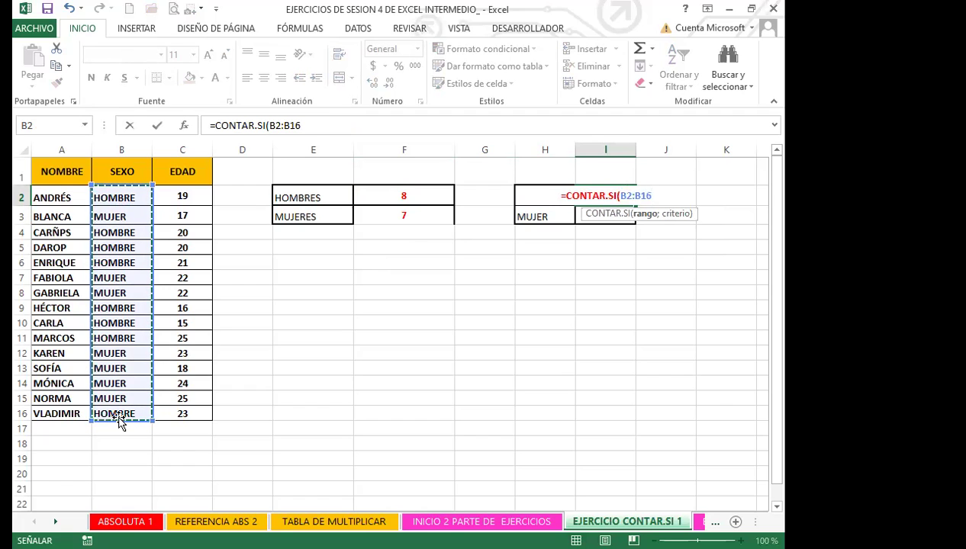
key(F4)
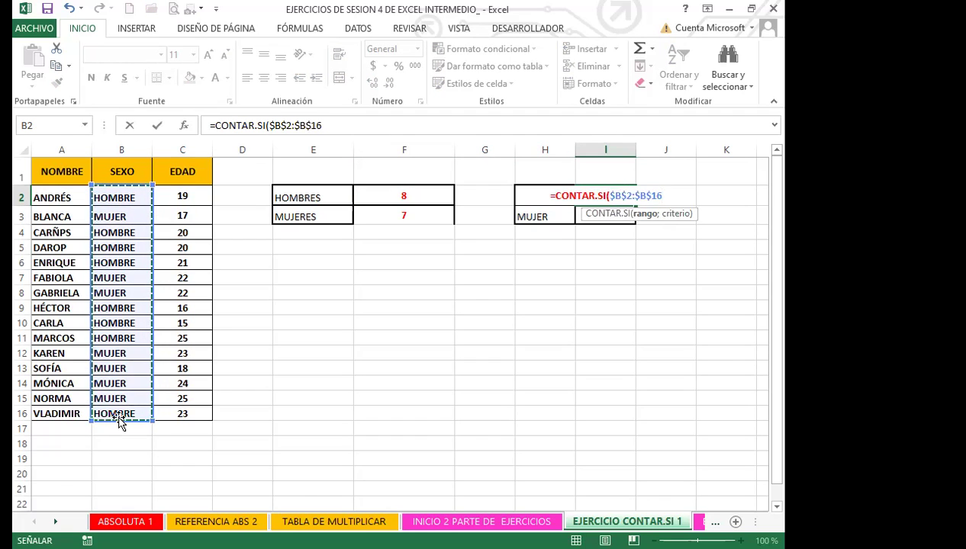
text(;)
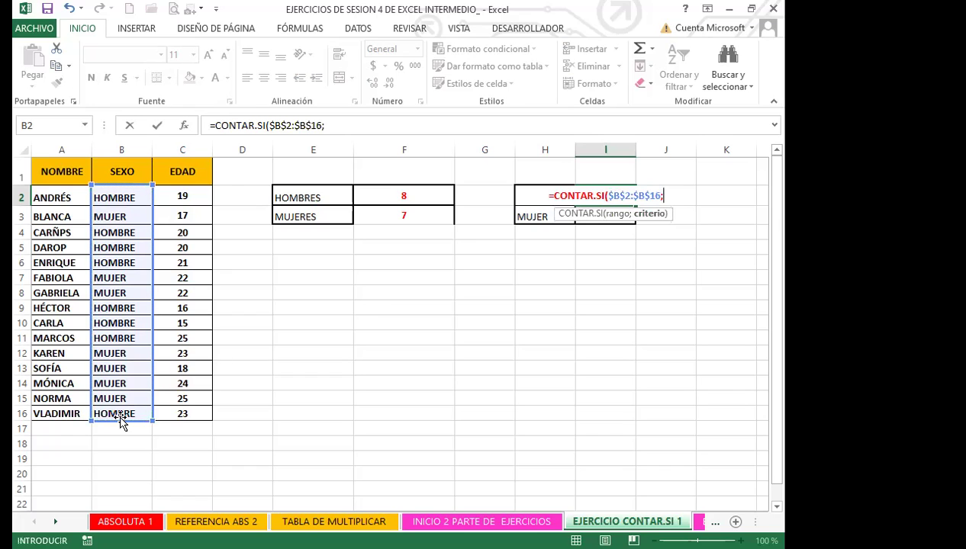
click(531, 194)
text())
key(Return)
- Fill the I2 formula down to I3 for MUJER and compare the references in both formulas
click(610, 196)
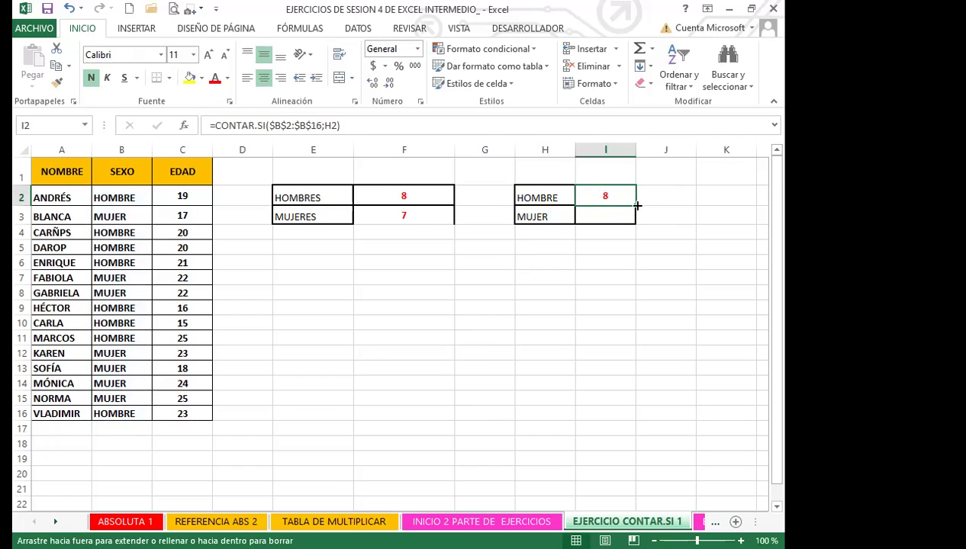
drag(637, 206, 636, 220)
click(598, 215)
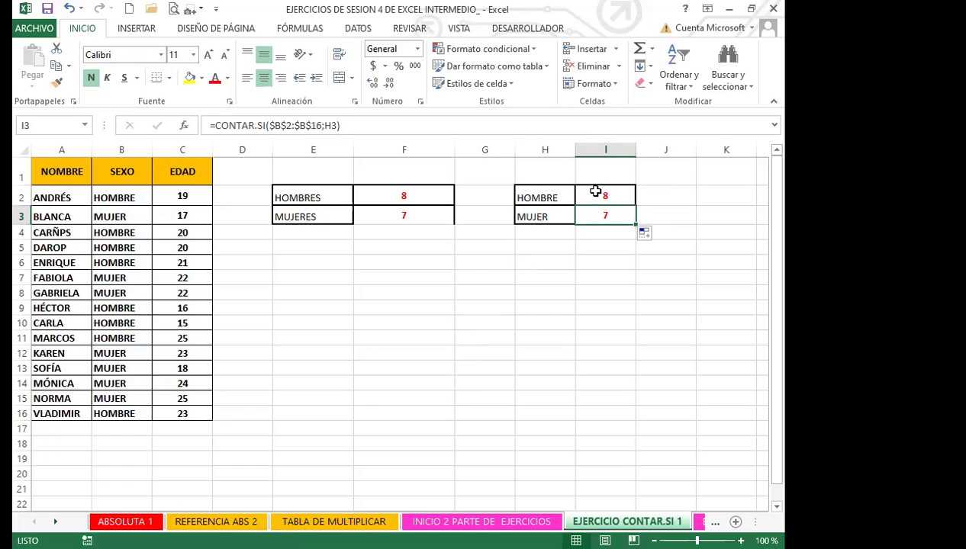
click(596, 192)
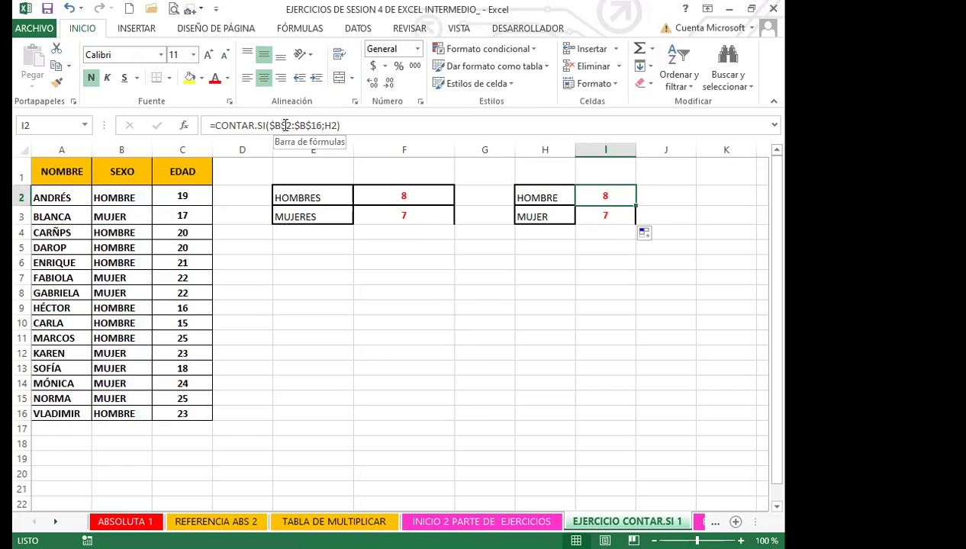
click(605, 197)
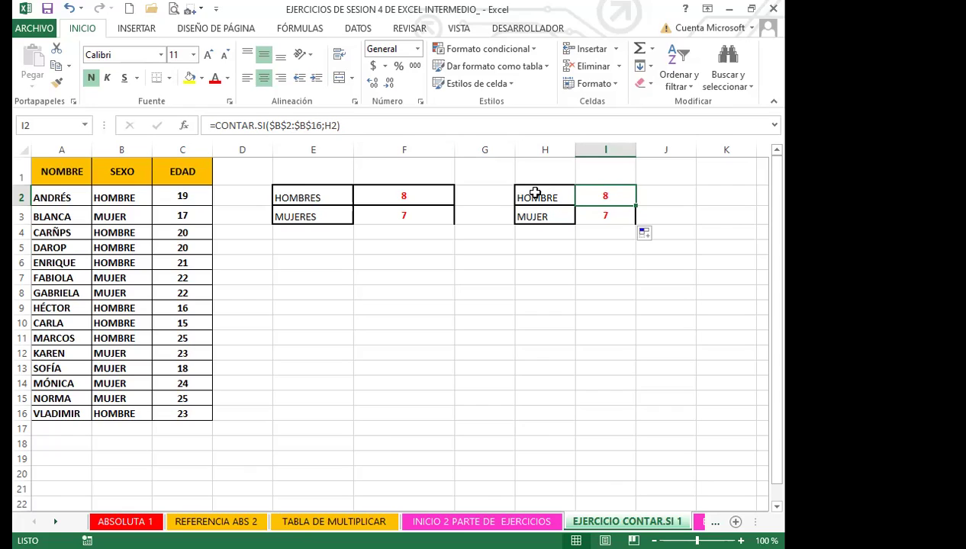
key(Down)
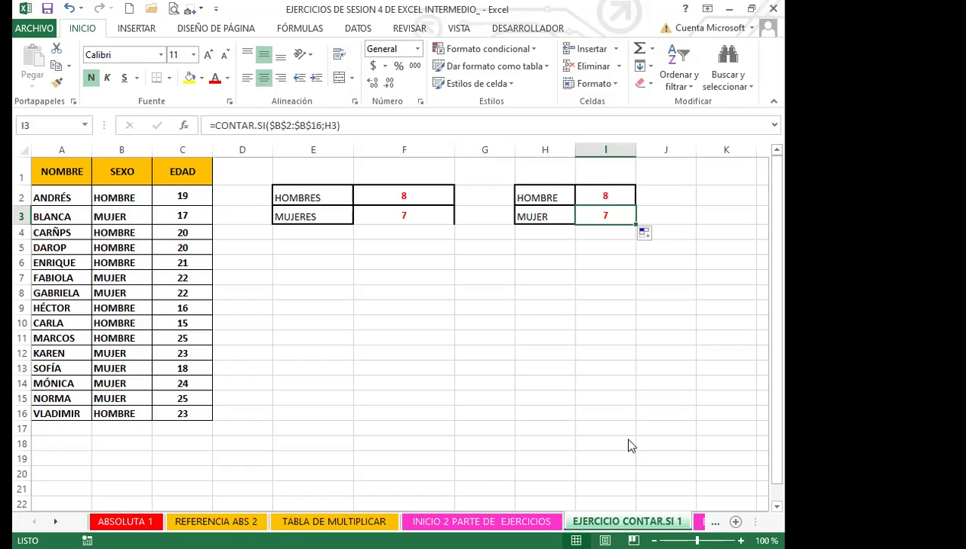
- Look through the other CONTAR.SI exercise sheets, through to EJERCICIO 6 CONTINUCACIÓN
key(alt+Tab)
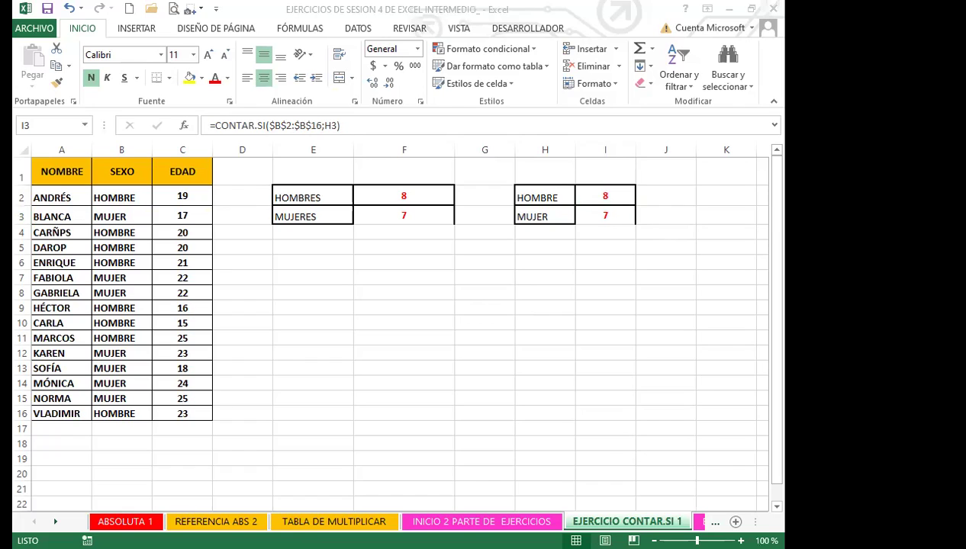
key(alt+Tab)
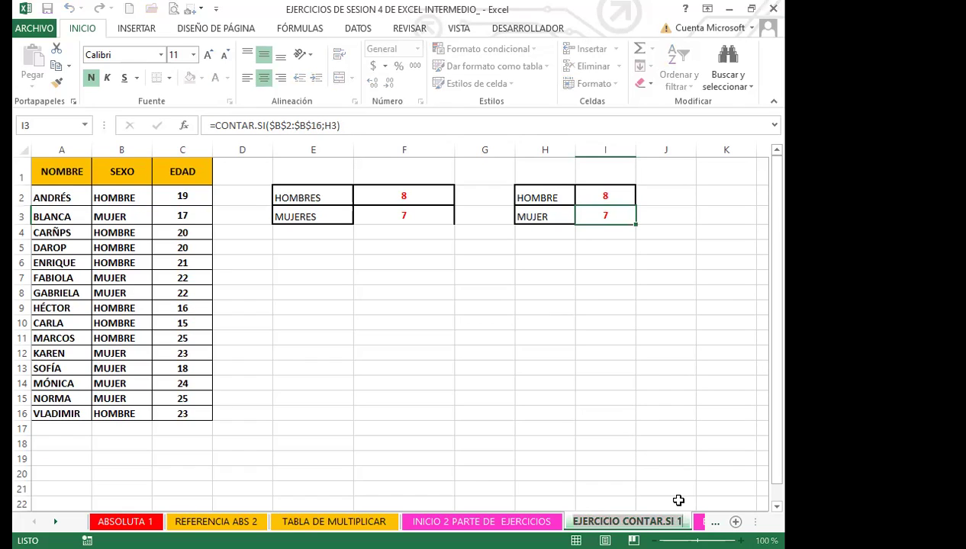
key(ctrl+Page_Down)
key(ctrl+Page_Down)
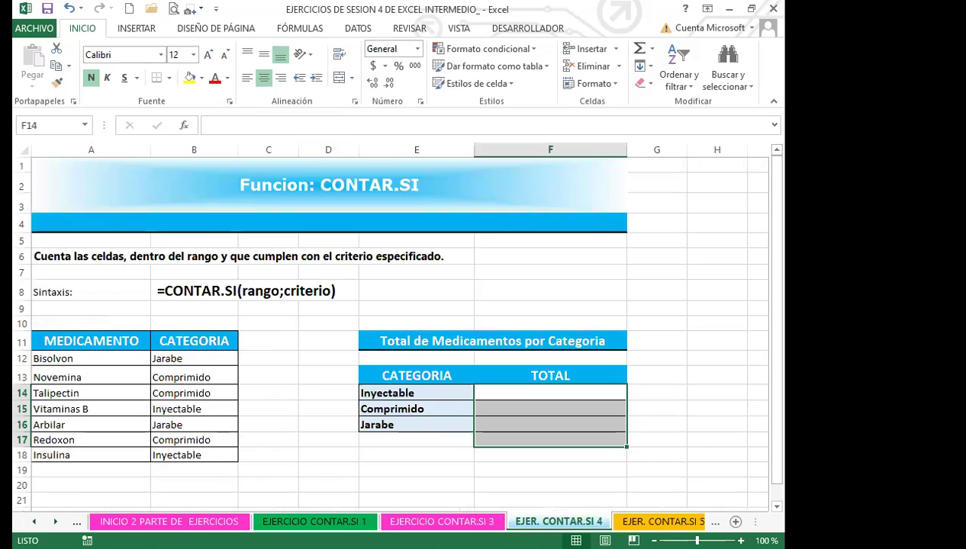
key(ctrl+Page_Up)
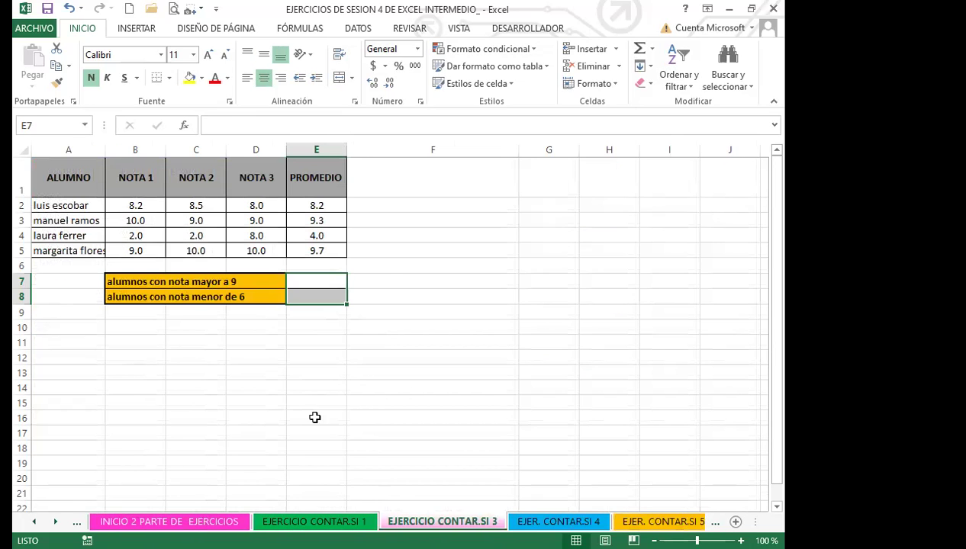
key(ctrl+Page_Up)
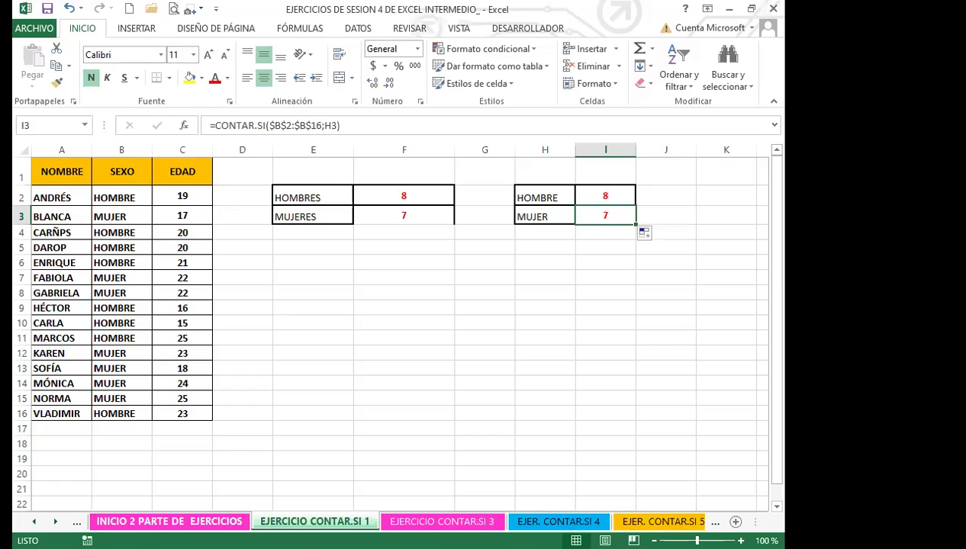
key(ctrl+Page_Up)
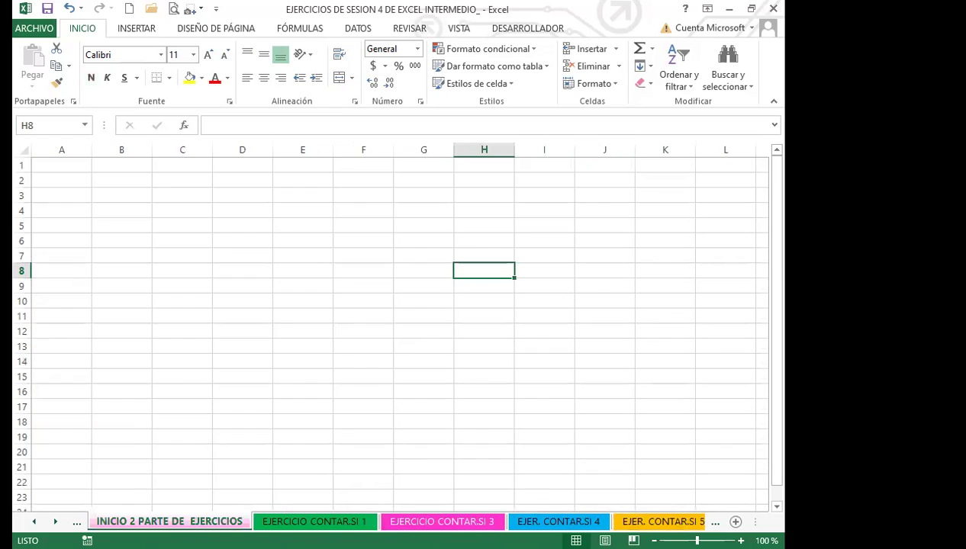
key(ctrl+Page_Down)
key(ctrl+Page_Down)
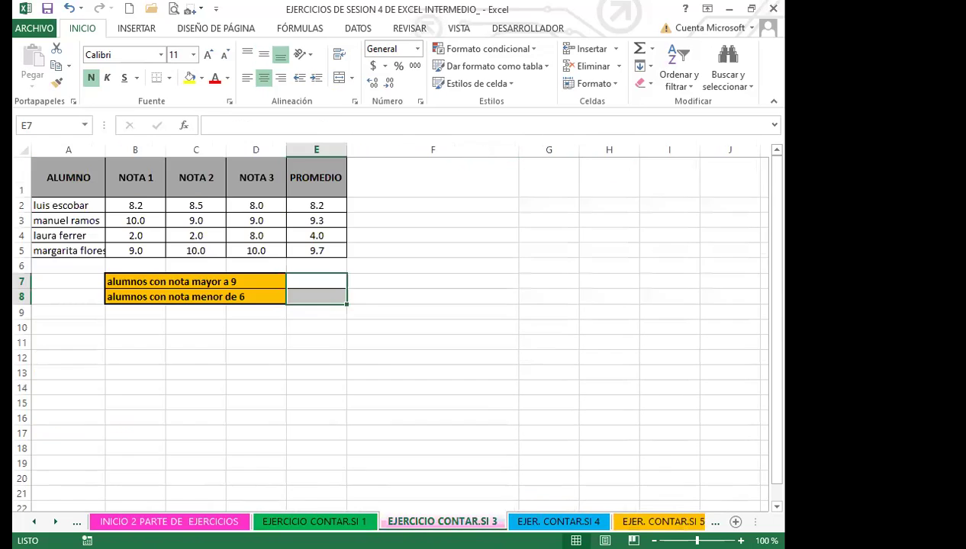
click(549, 522)
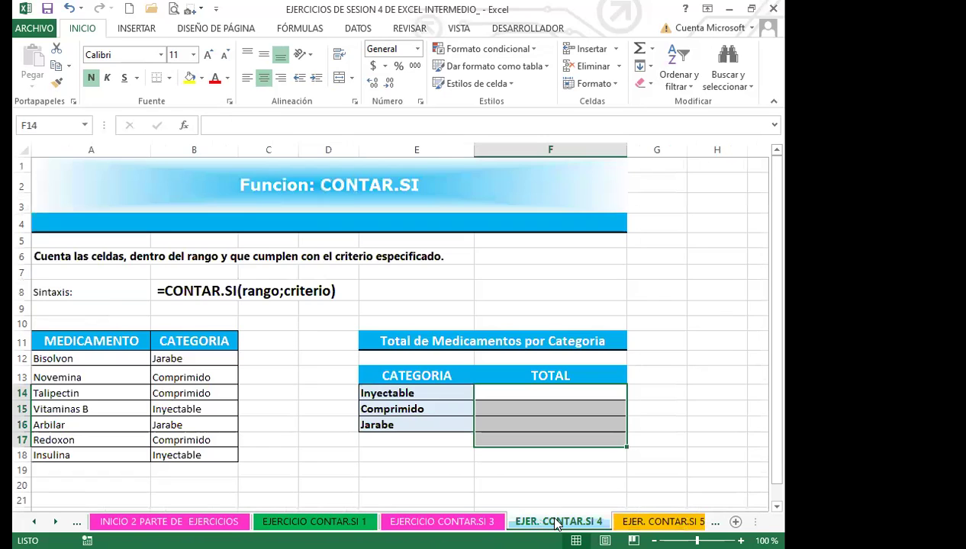
click(653, 523)
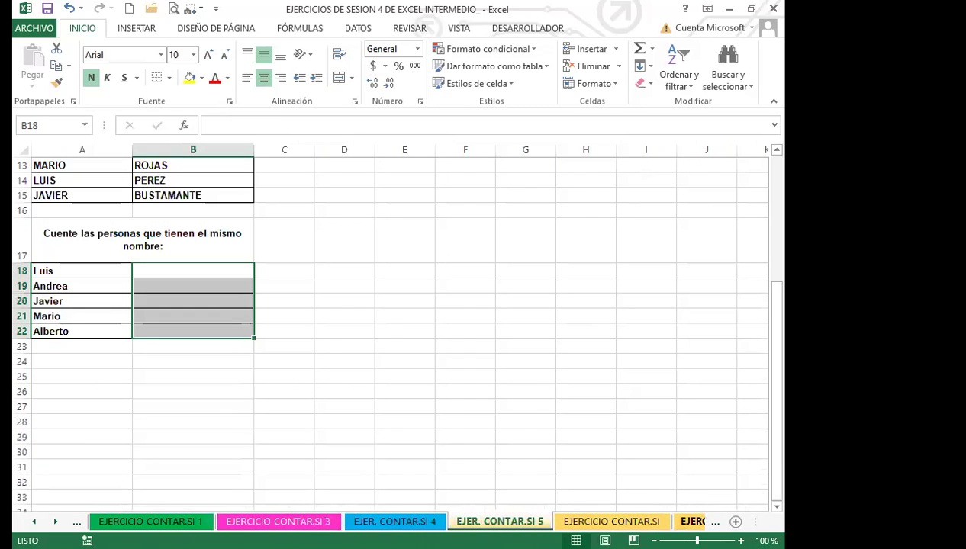
key(ctrl+Page_Down)
key(ctrl+Page_Up)
key(ctrl+Page_Up)
key(ctrl+Page_Up)
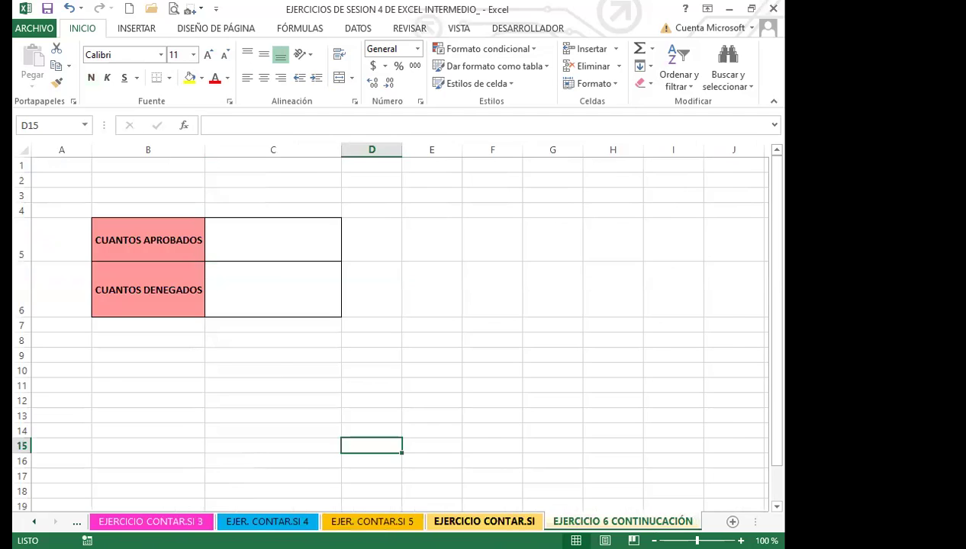
- Return to the EJERCICIO CONTAR.SI 1 and 3 sheets and check which worksheets are hidden in the workbook
click(176, 523)
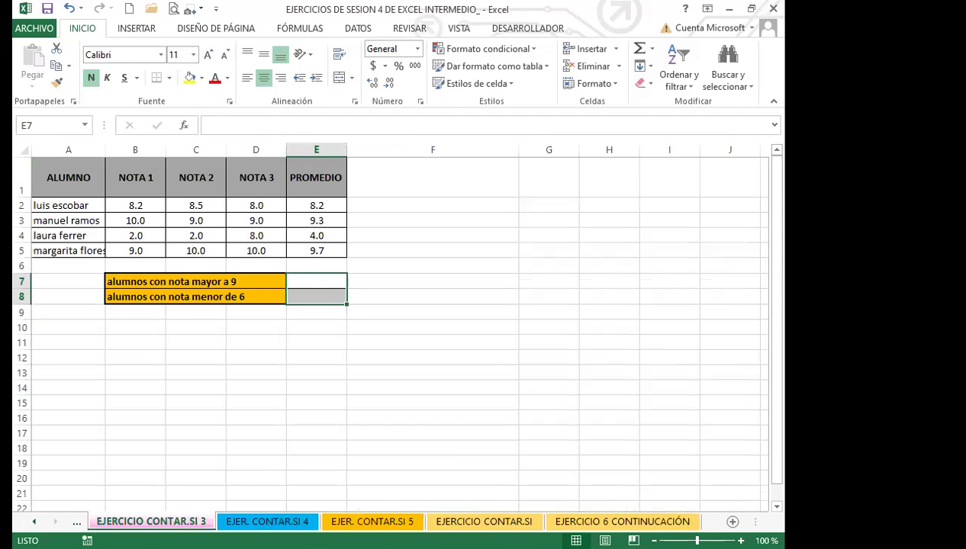
key(ctrl+Page_Up)
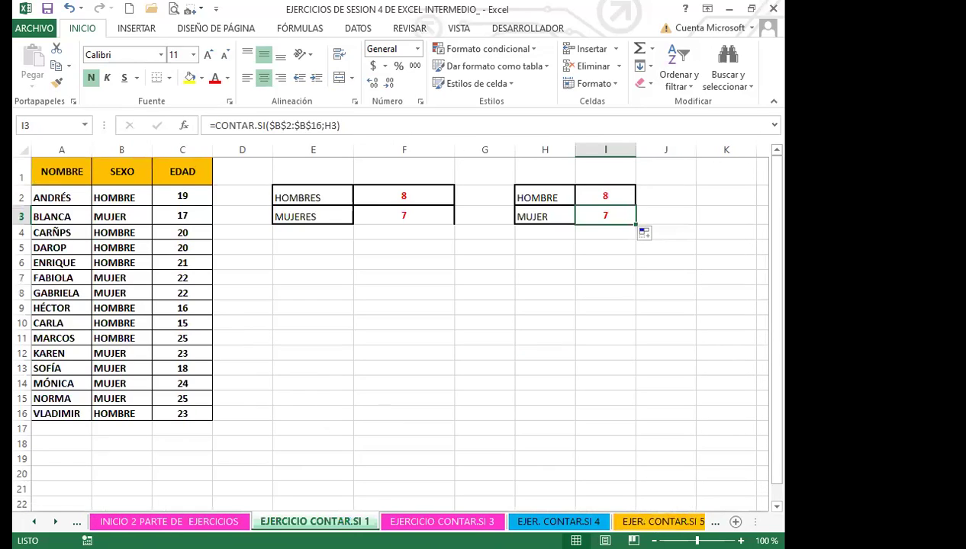
key(ctrl+Page_Down)
key(ctrl+Page_Up)
right_click(355, 521)
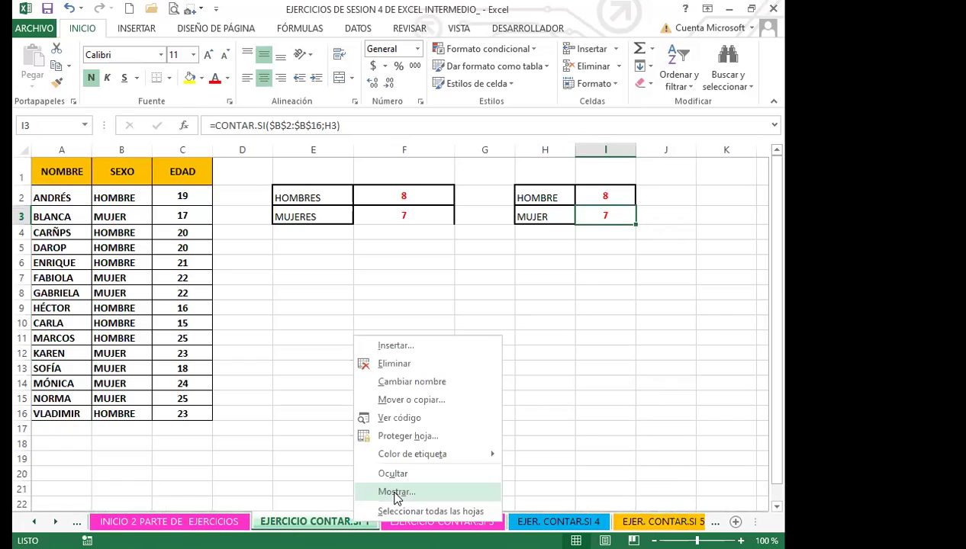
click(396, 493)
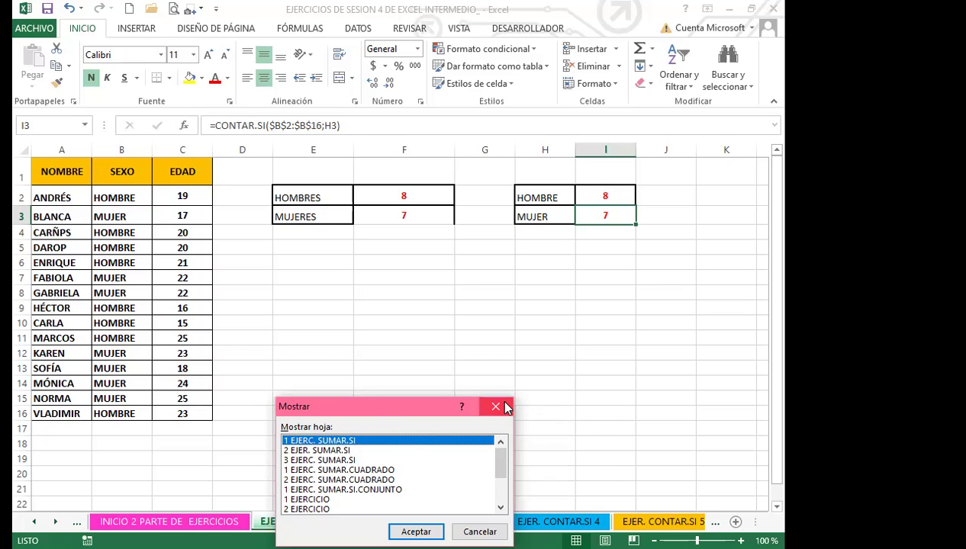
click(412, 528)
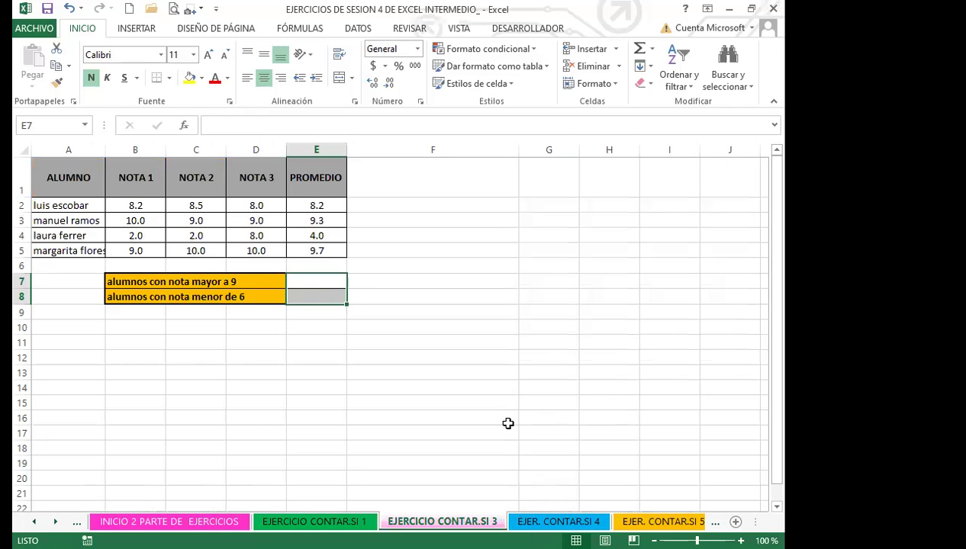
- Open the INICIO 2 PARTE DE EJERCICIOS sheet and look over its contents
click(313, 285)
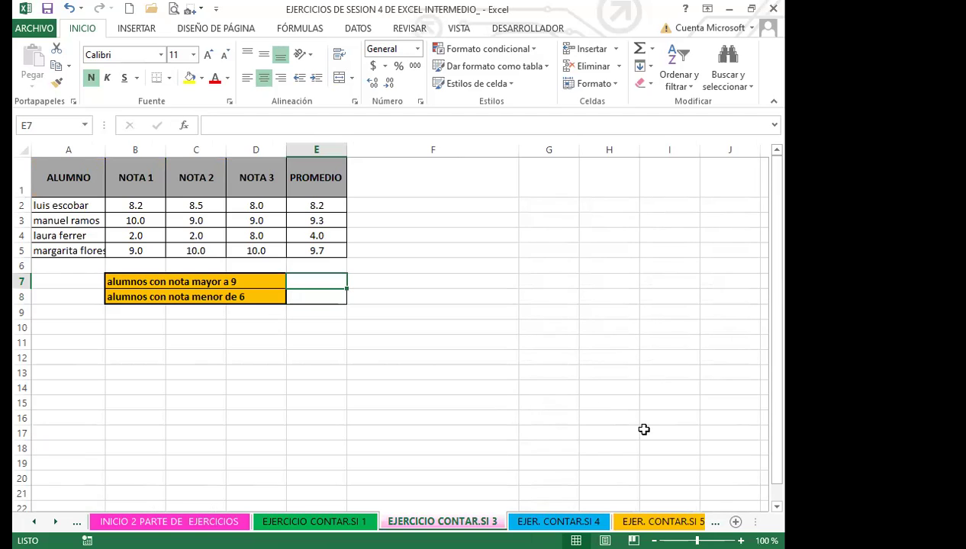
click(153, 521)
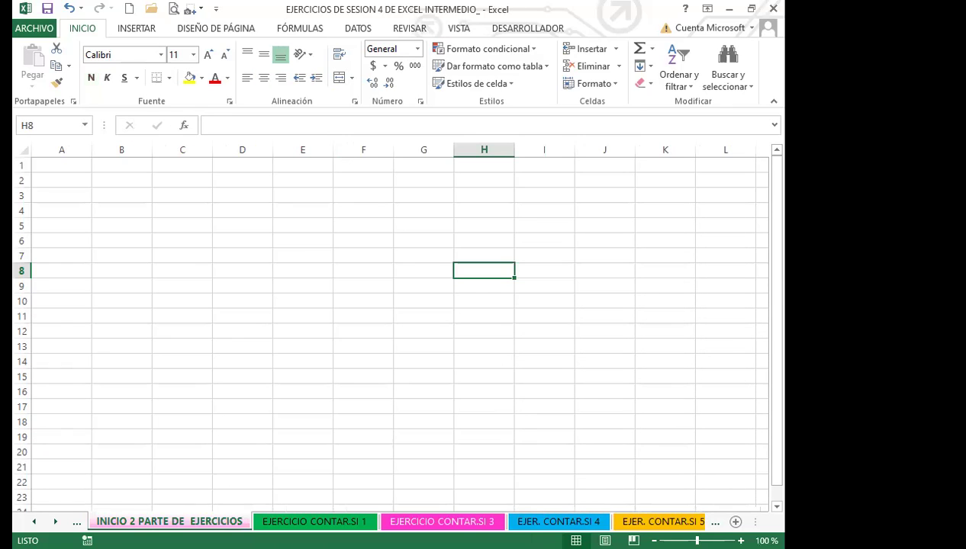
click(250, 333)
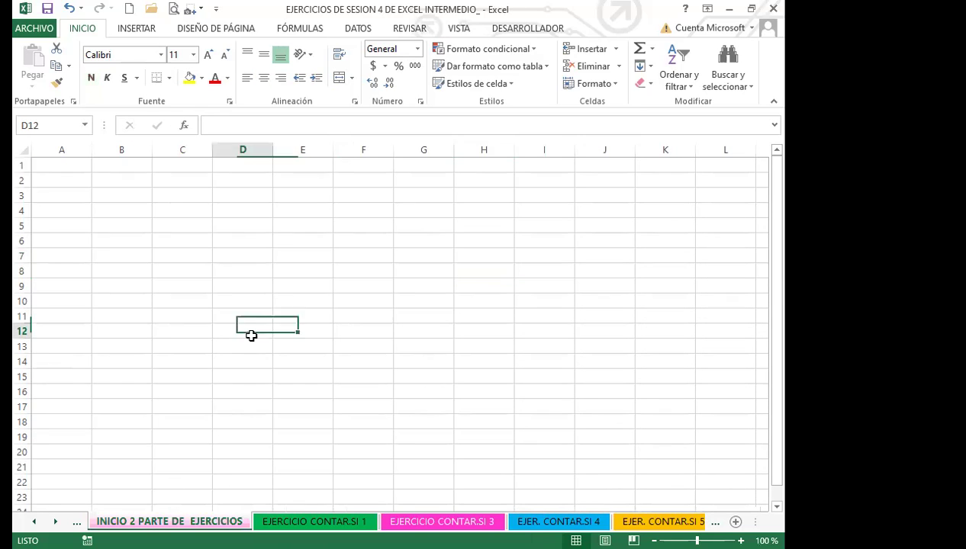
key(Left)
key(Left)
key(Left)
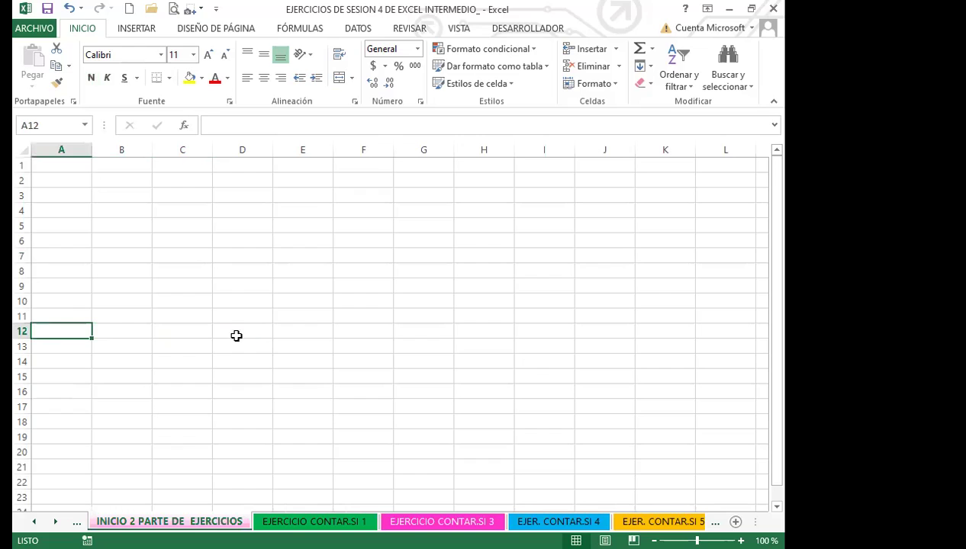
scroll(224, 266, down, 4)
scroll(224, 266, up, 4)
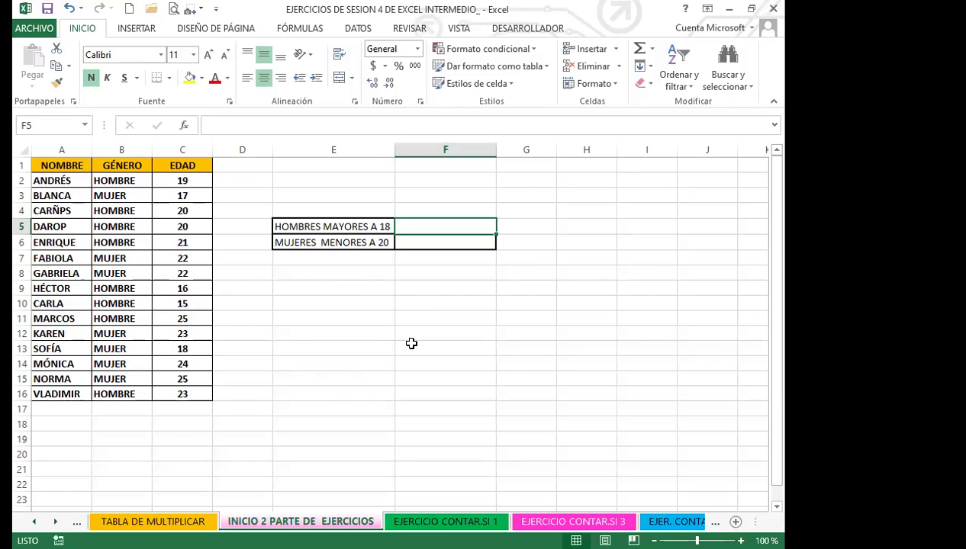
- Compare the men-over-18 and women-under-20 exercise on INICIO 2 PARTE DE EJERCICIOS with the EJERCICIO CONTAR.SI 1 and 3 sheets
click(424, 299)
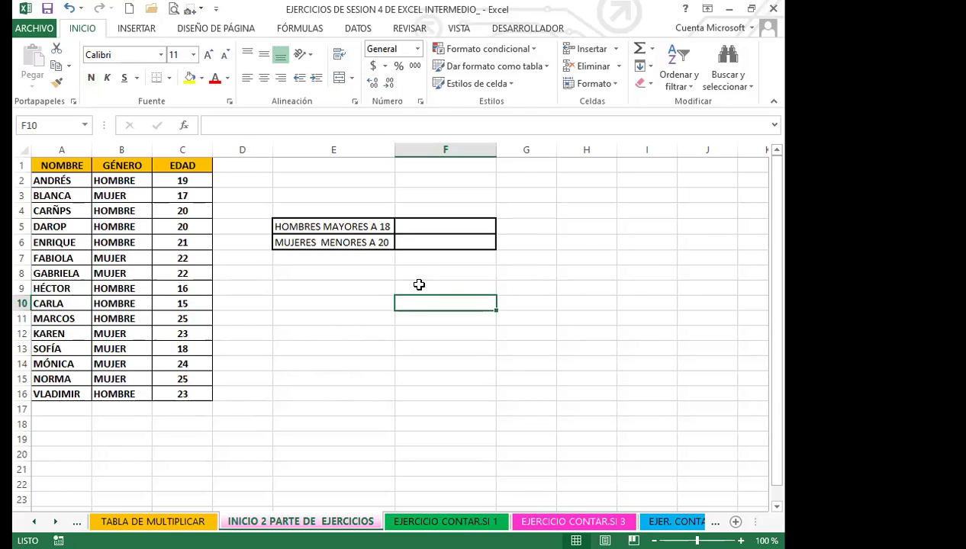
click(364, 348)
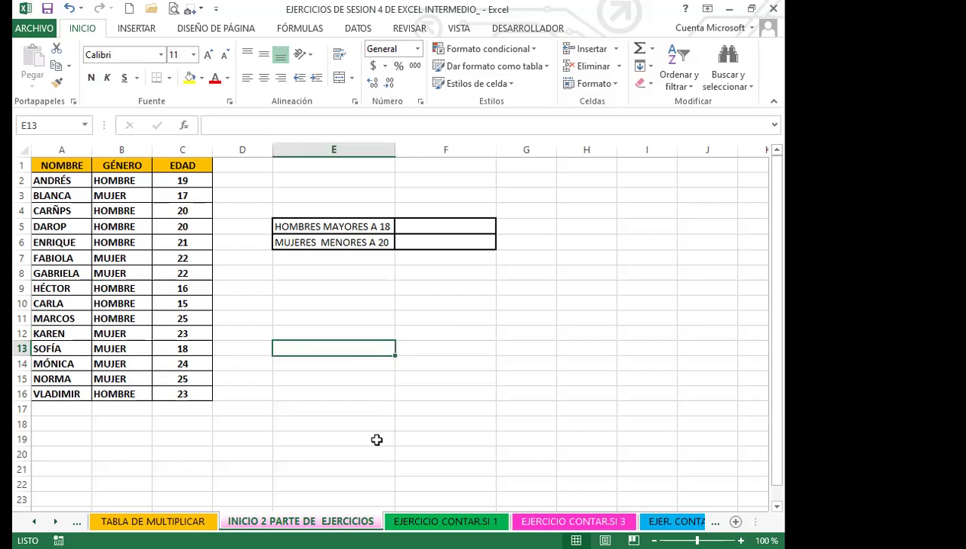
click(431, 521)
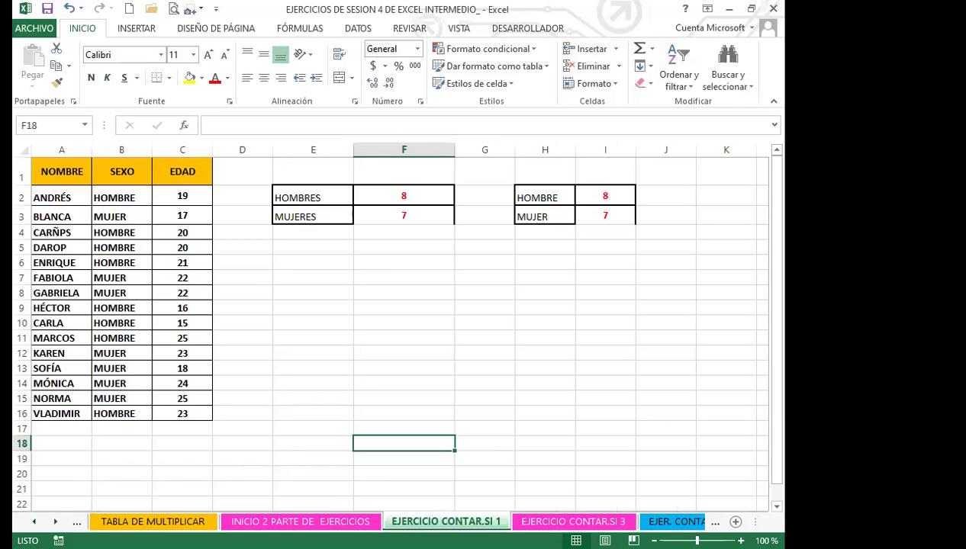
click(534, 521)
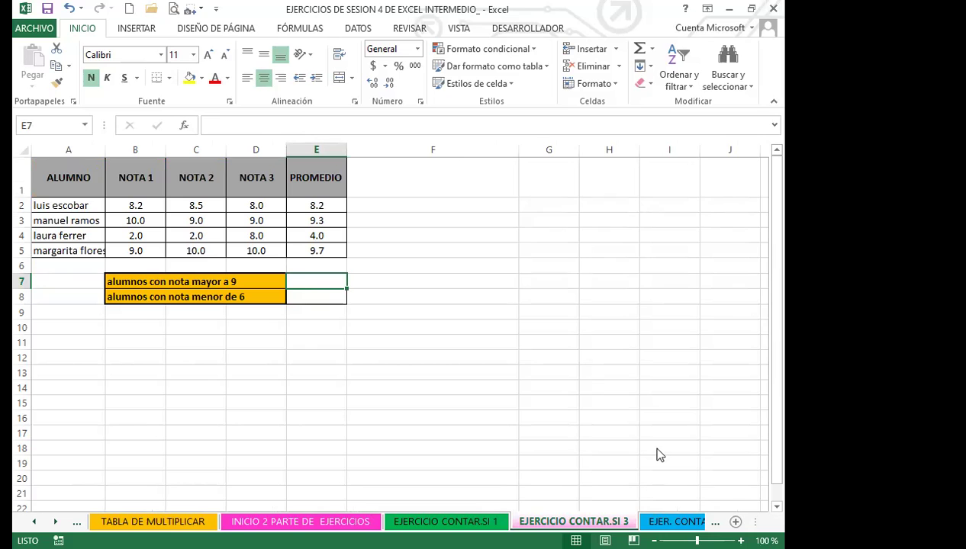
click(391, 521)
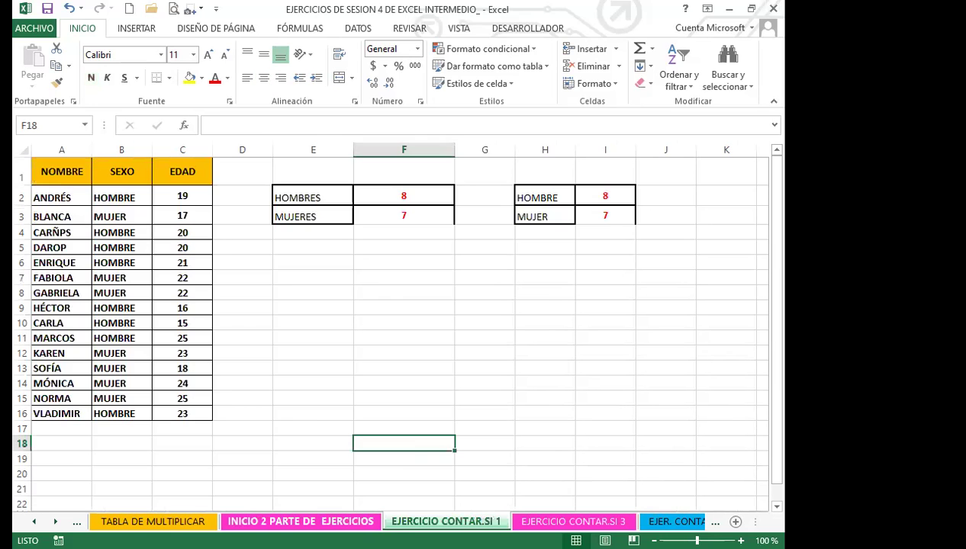
click(190, 522)
click(300, 521)
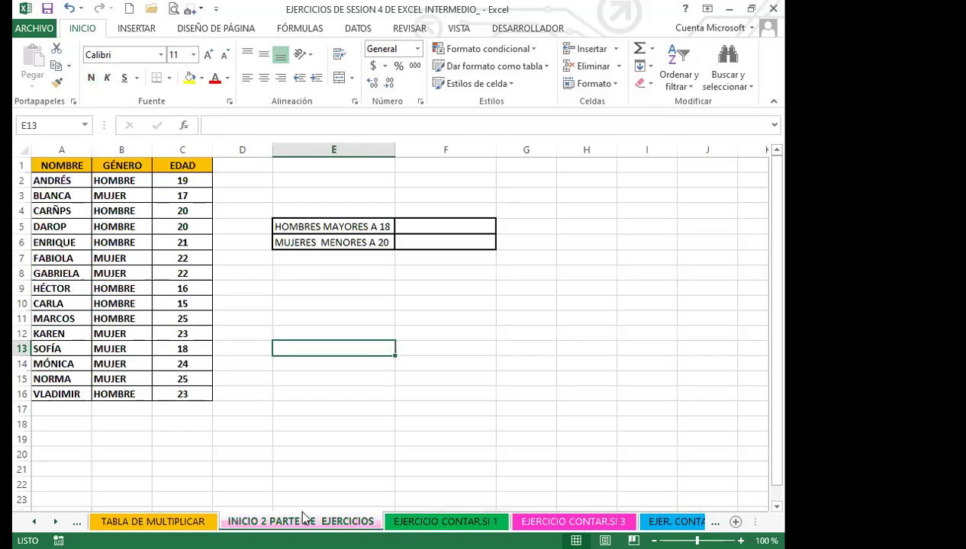
- Start a CONTAR.SI.CONJUNTO formula in F5 with the GÉNERO range B2:B16 and "HOMBRE" as its first criterion
click(453, 226)
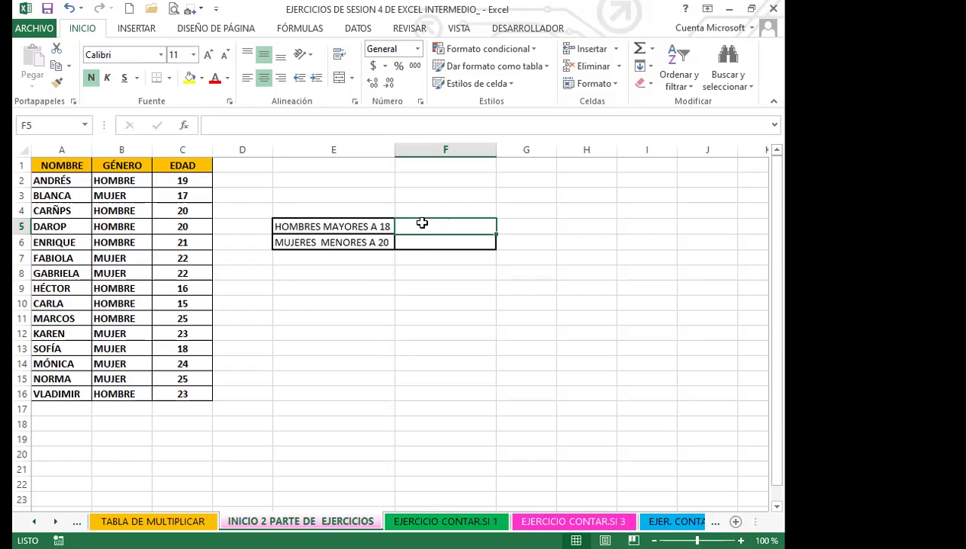
text(=)
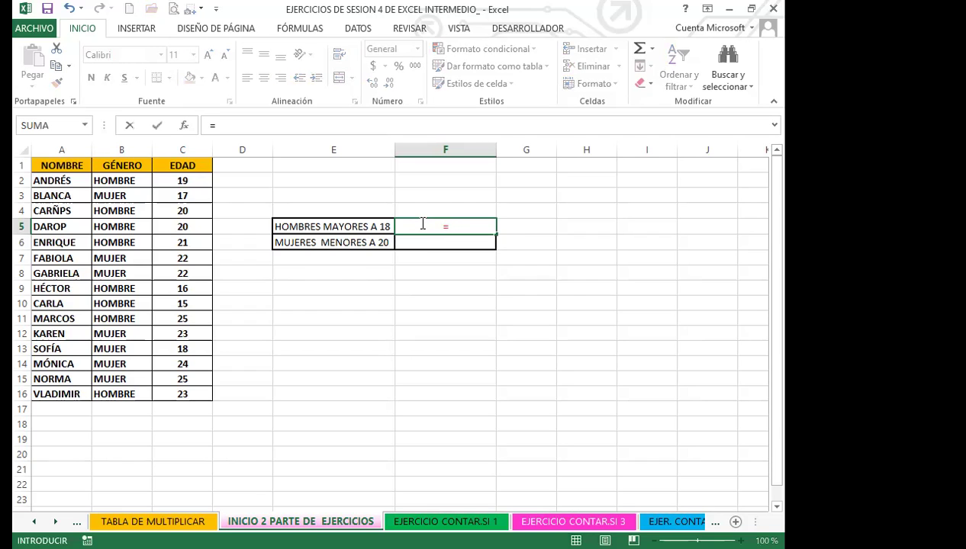
text(CONTAR)
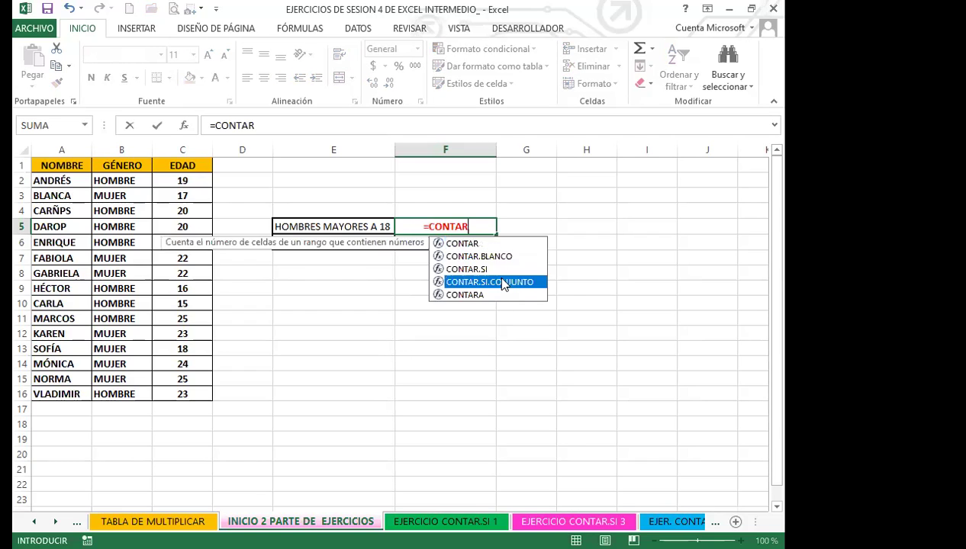
double_click(503, 282)
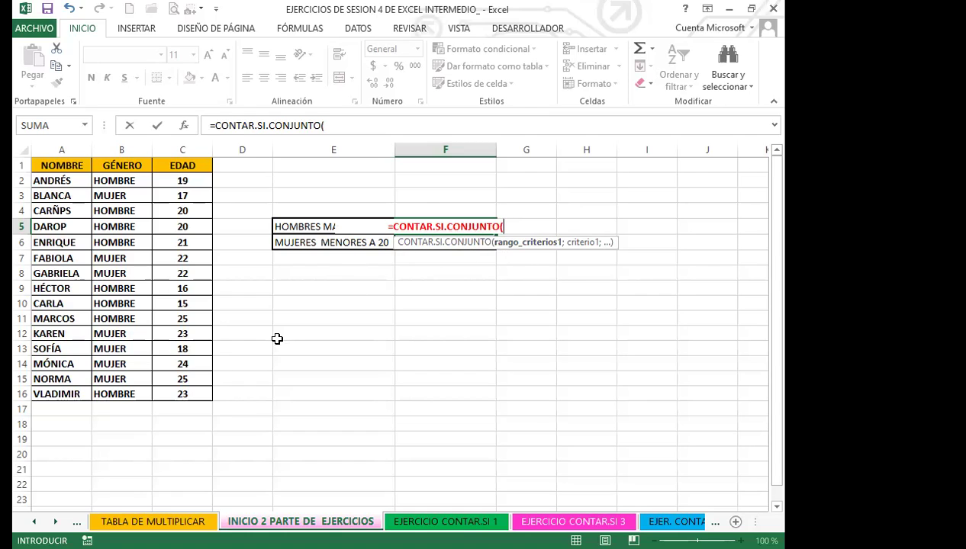
click(122, 183)
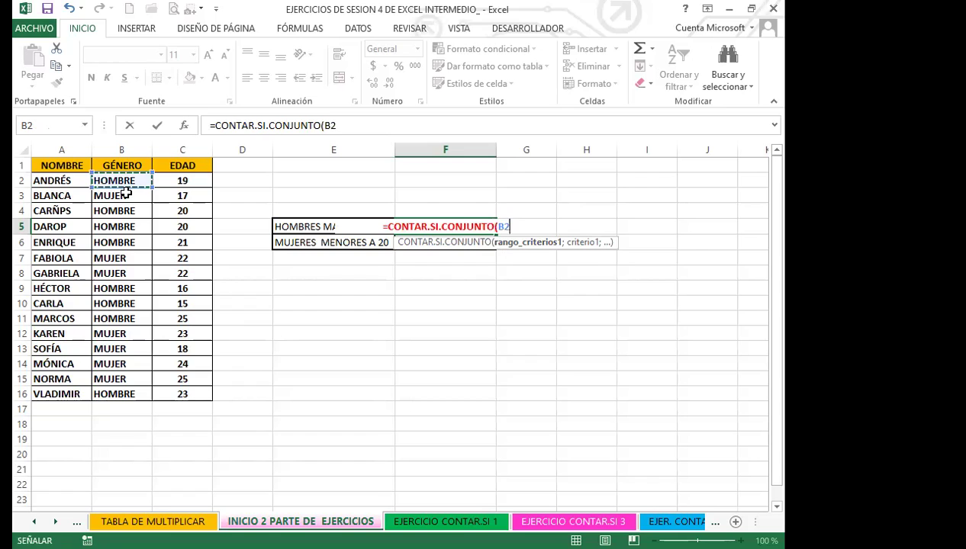
key(ctrl+shift+Down)
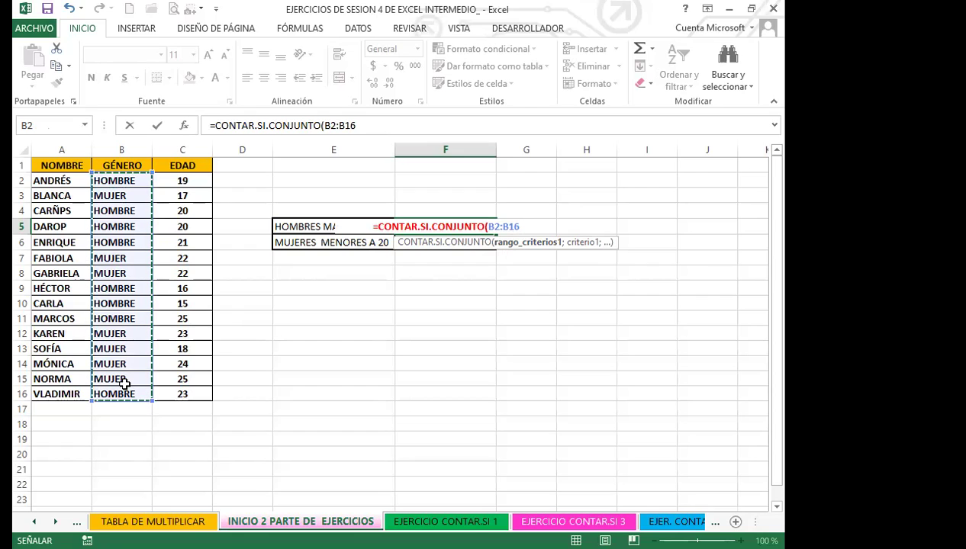
text(;)
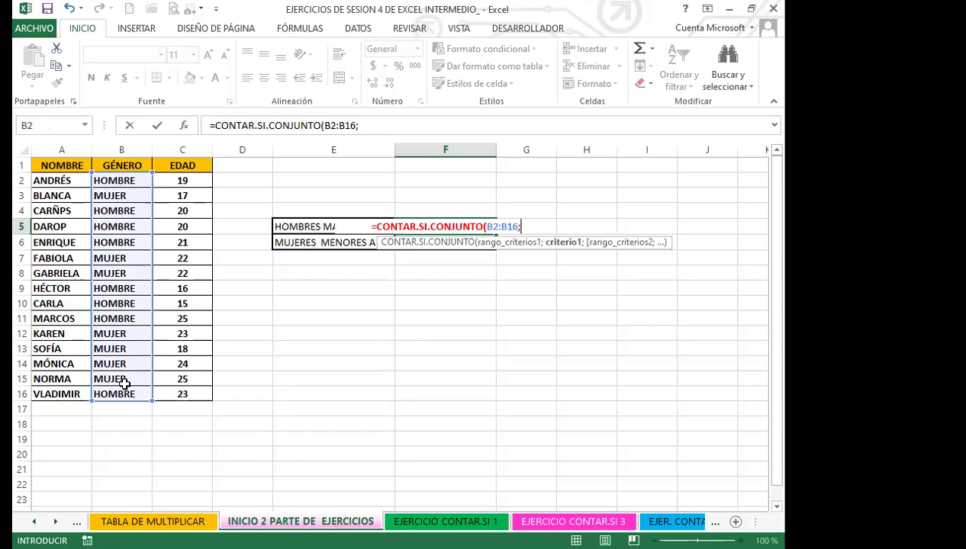
text(")
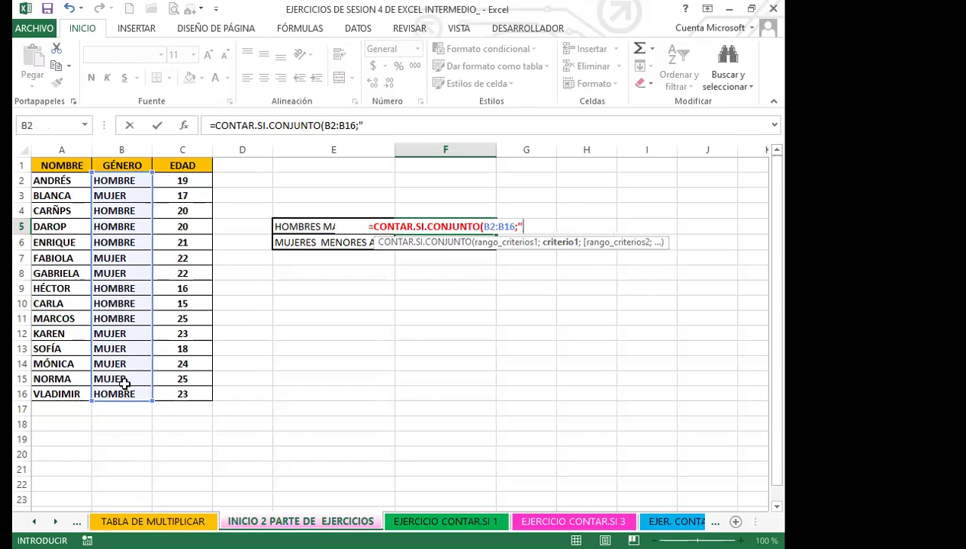
text(HOMBRE)
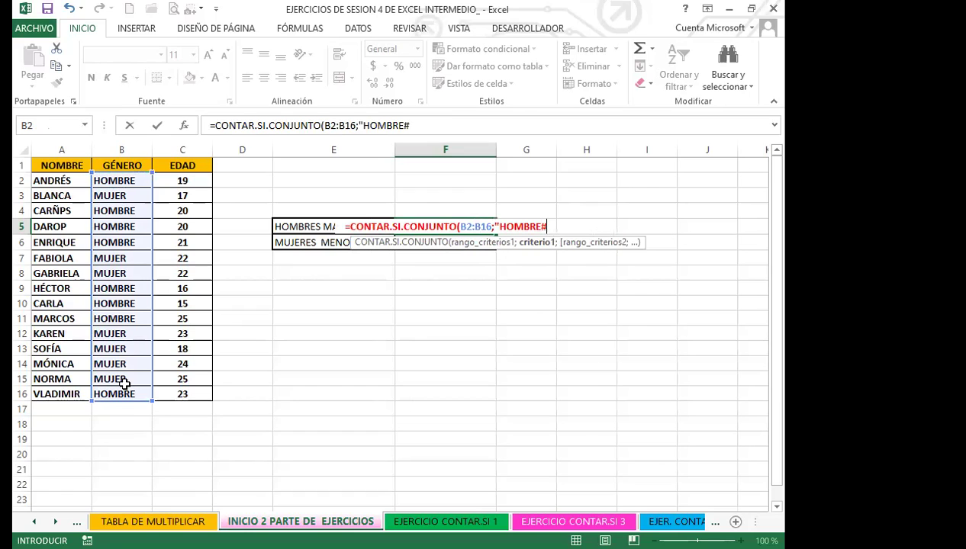
text(")
text(;)
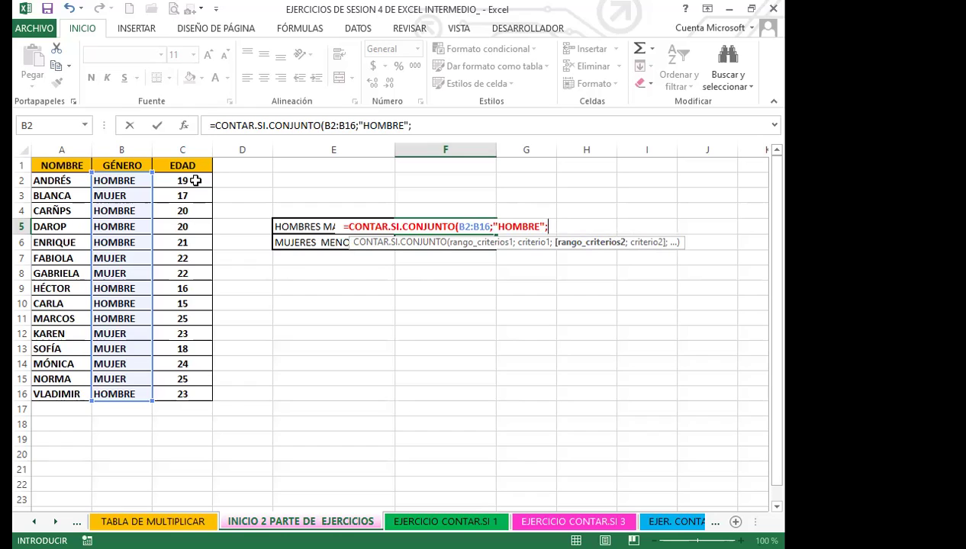
- Complete the CONTAR.SI.CONJUNTO formula in F5 with the EDAD range C2:C16 and the criterion ">18"
drag(196, 180, 188, 394)
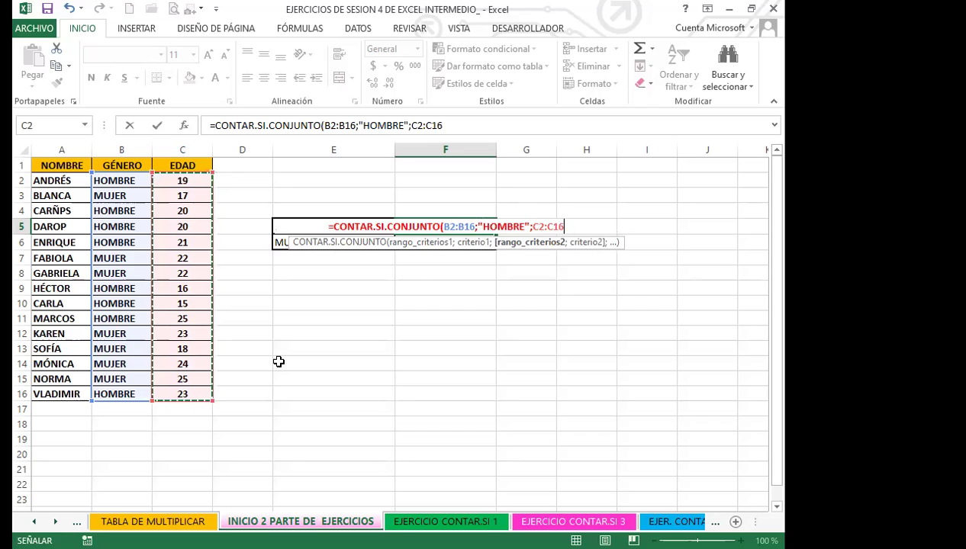
text(;)
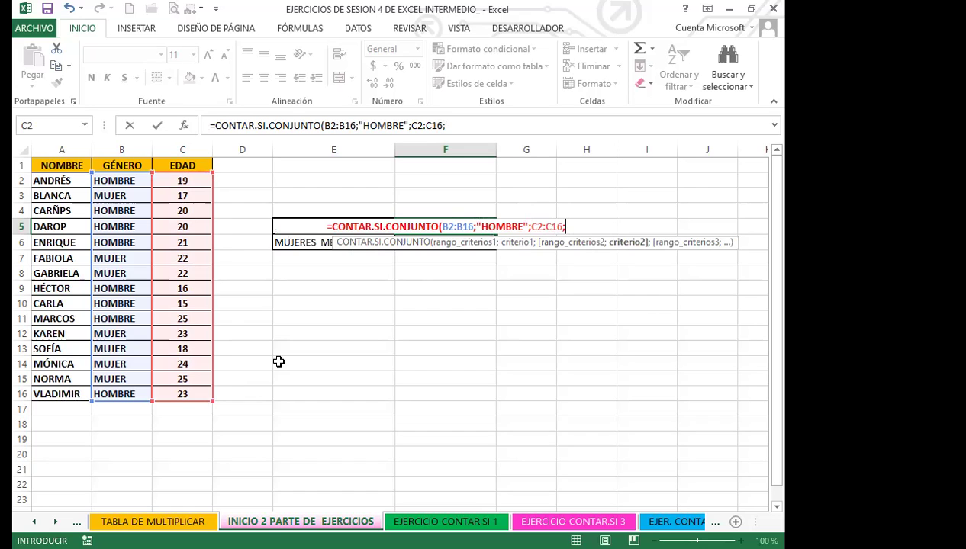
text(")
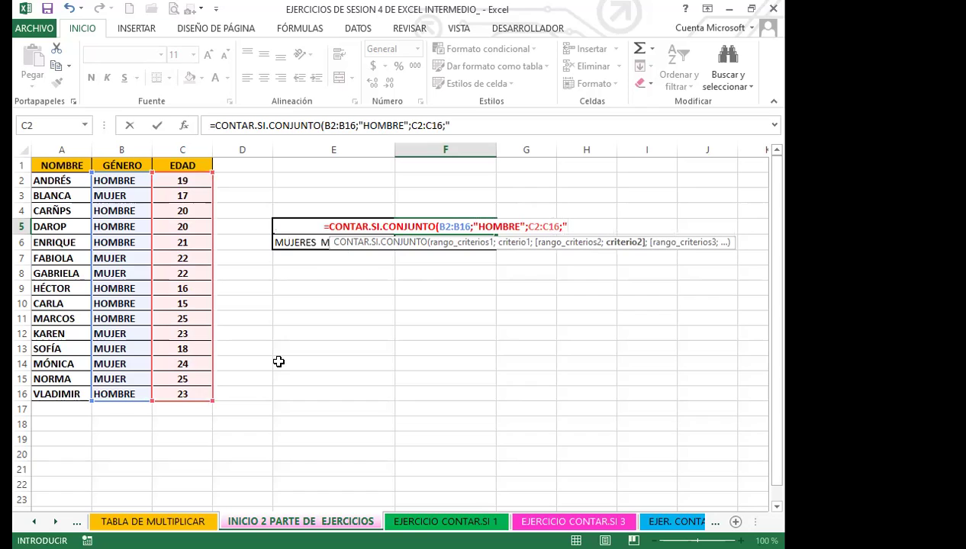
key(alt)
text(>)
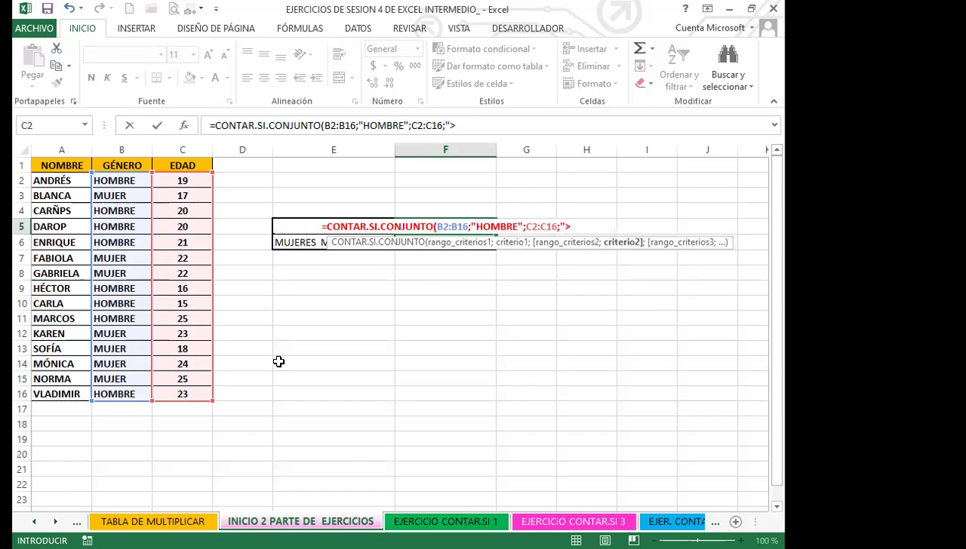
text(18)
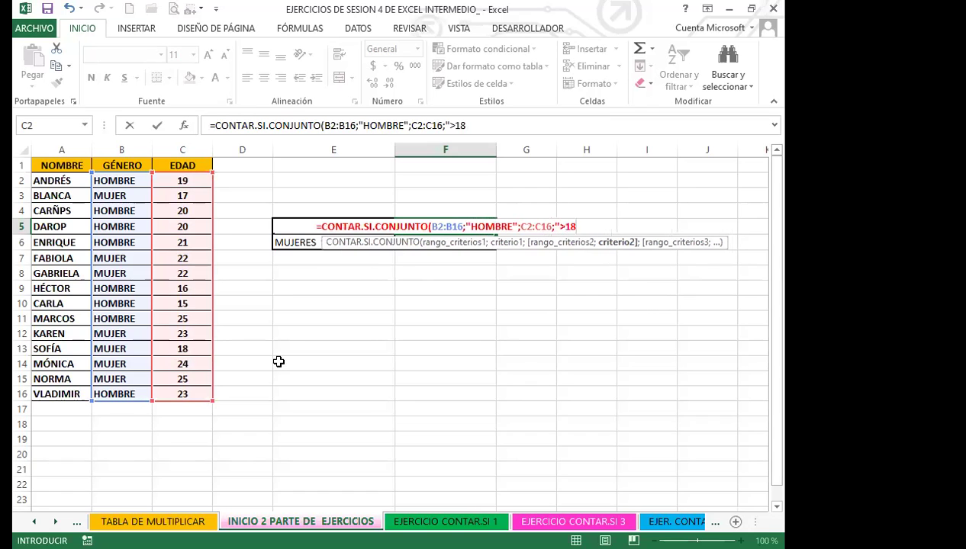
text(")
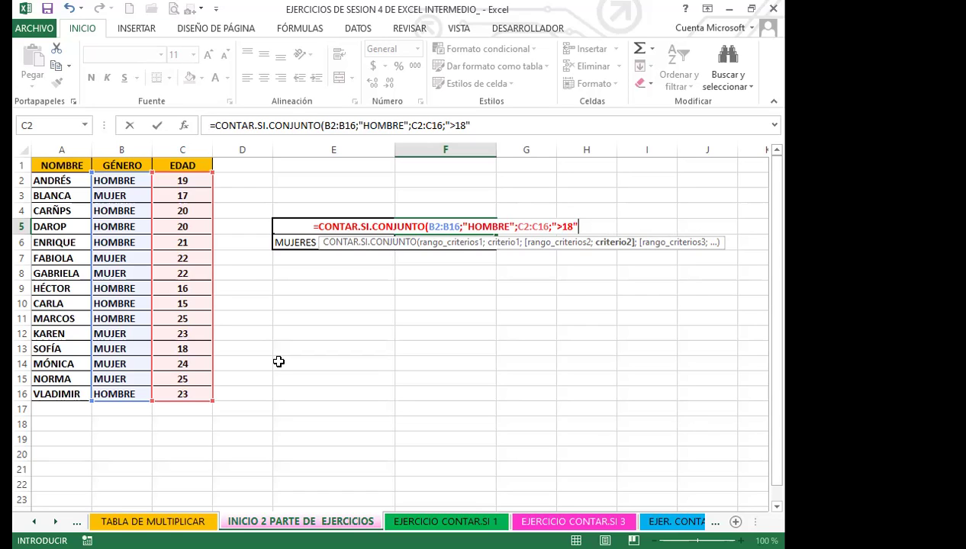
text(;)
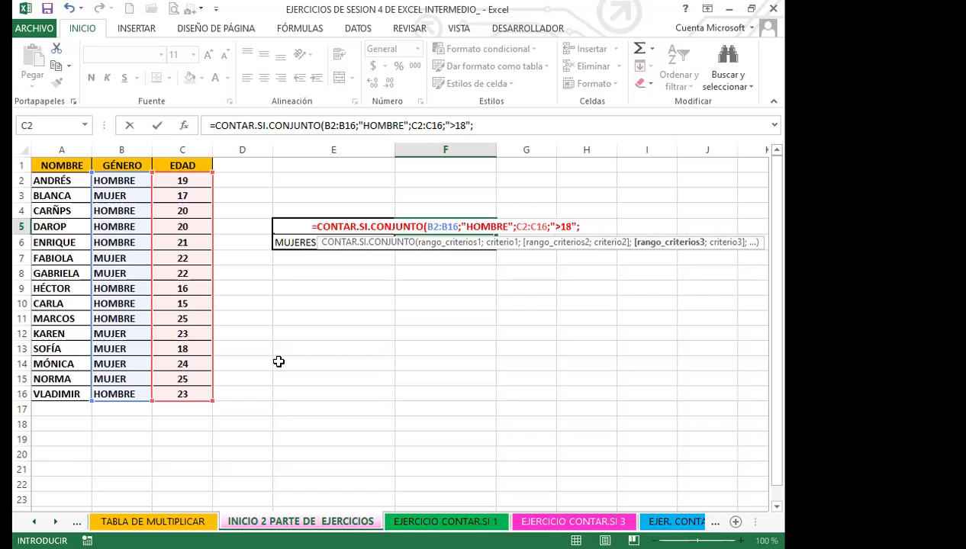
key(BackSpace)
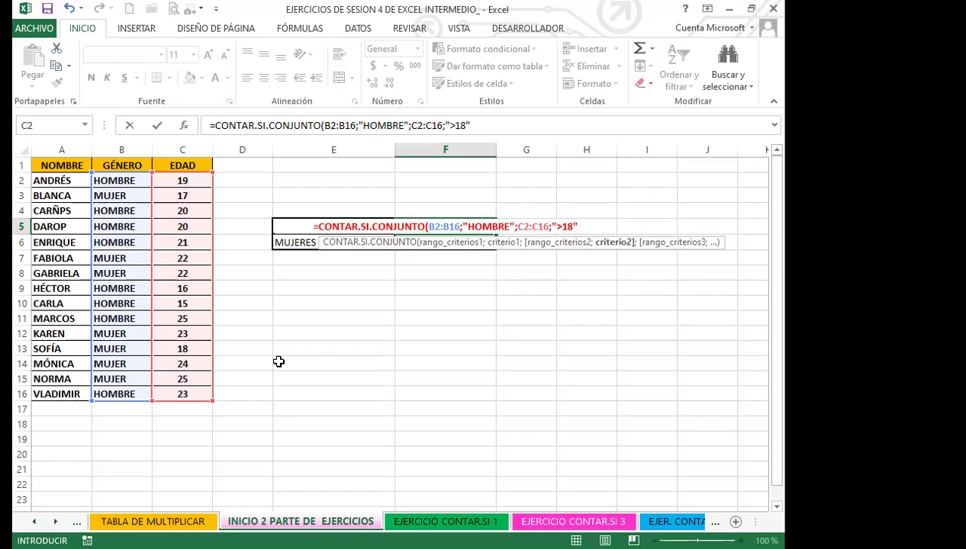
text())
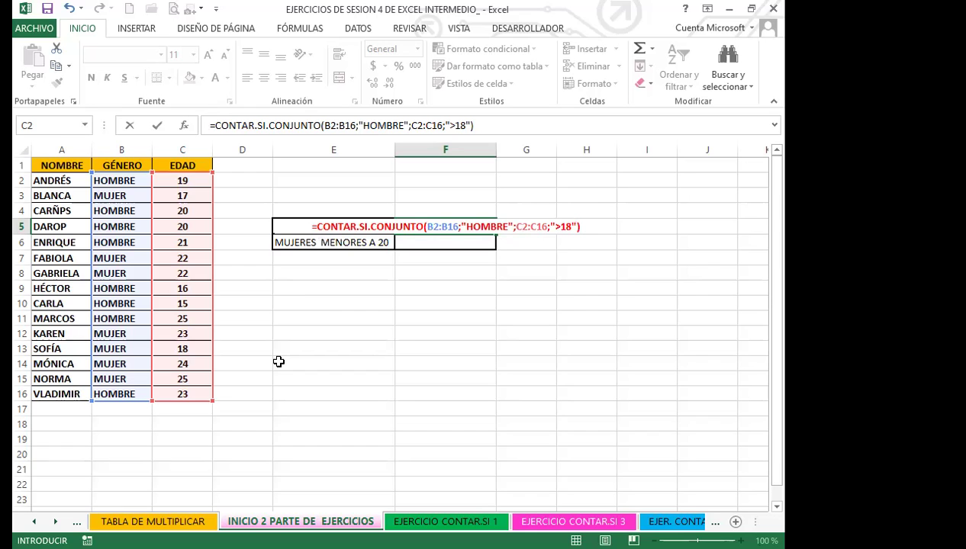
key(Return)
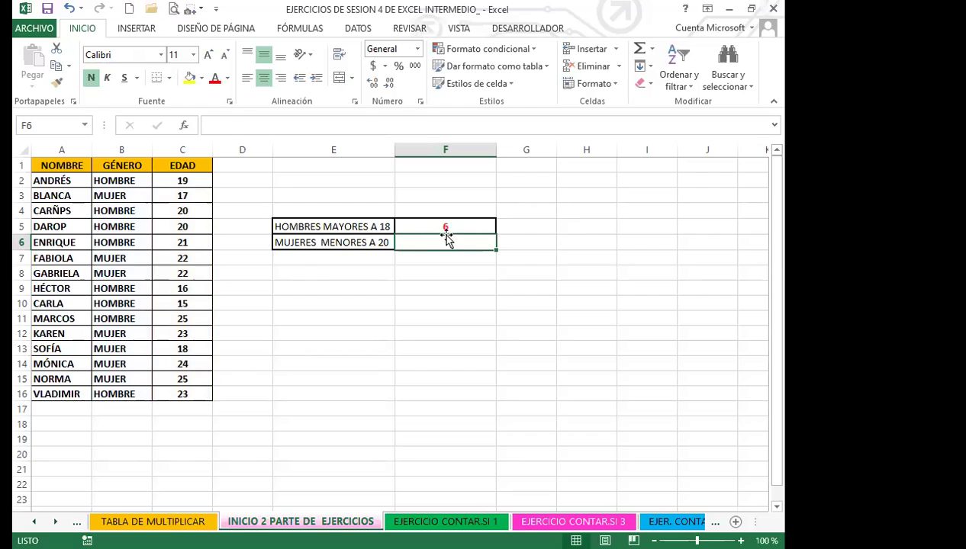
click(473, 225)
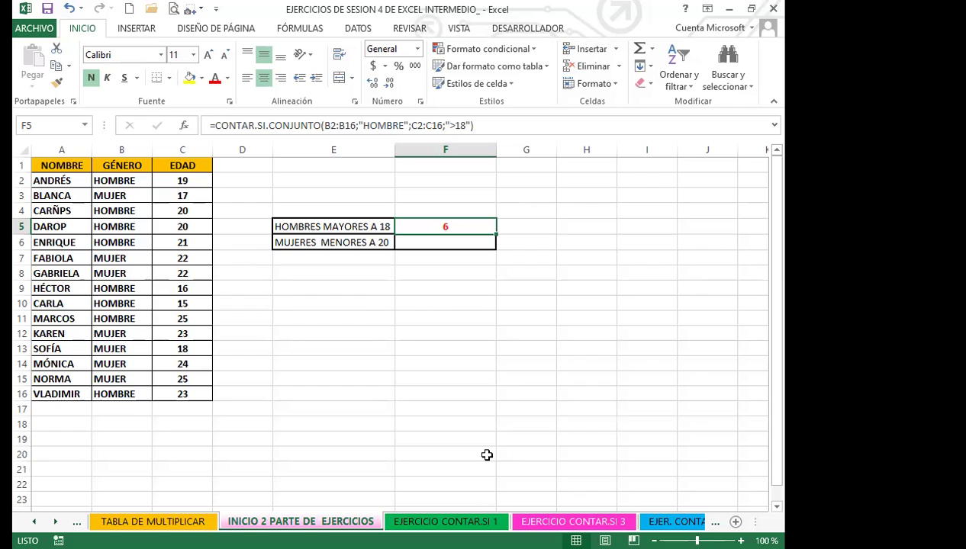
- On the EJERCICIO CONTAR.SI 3 sheet, start a CONTAR.SI formula in E7 with the PROMEDIO range E2:E5
click(450, 521)
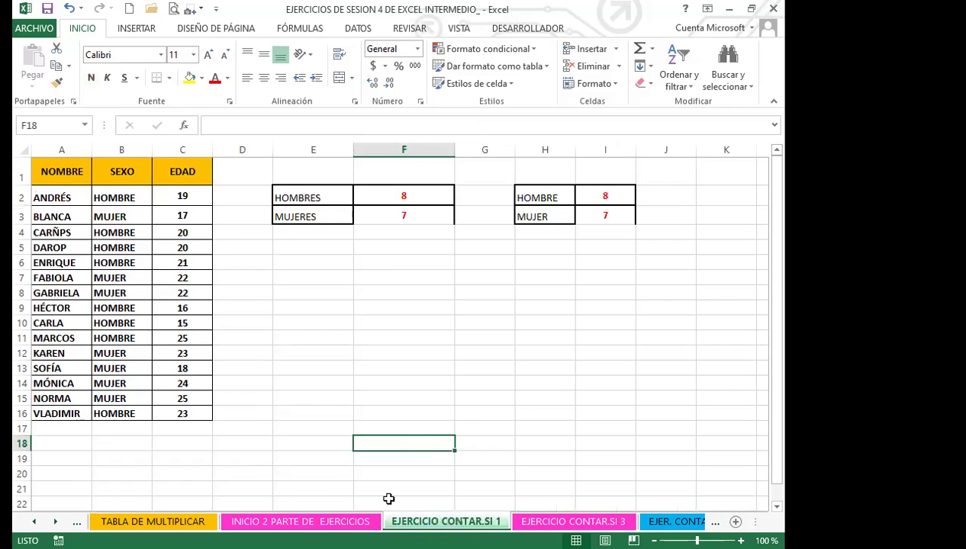
click(578, 520)
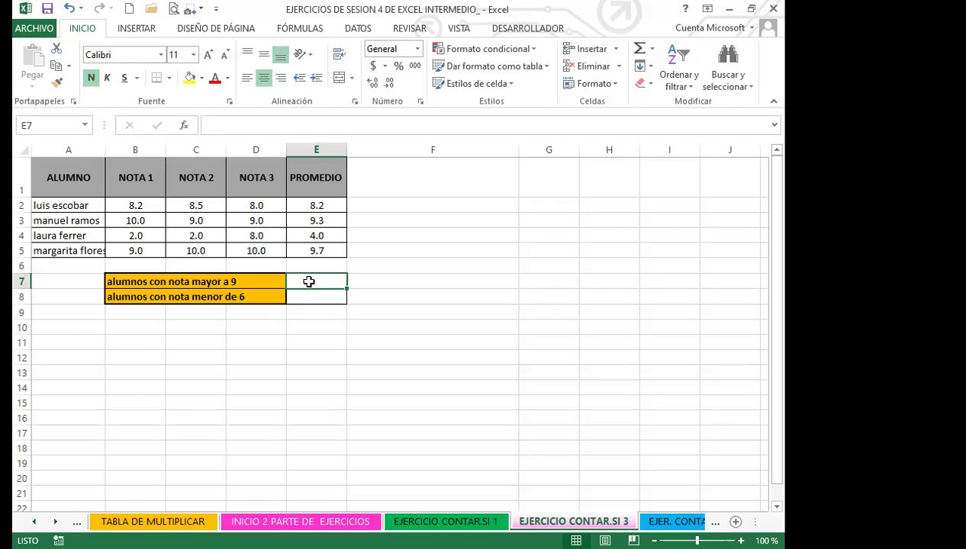
text(=)
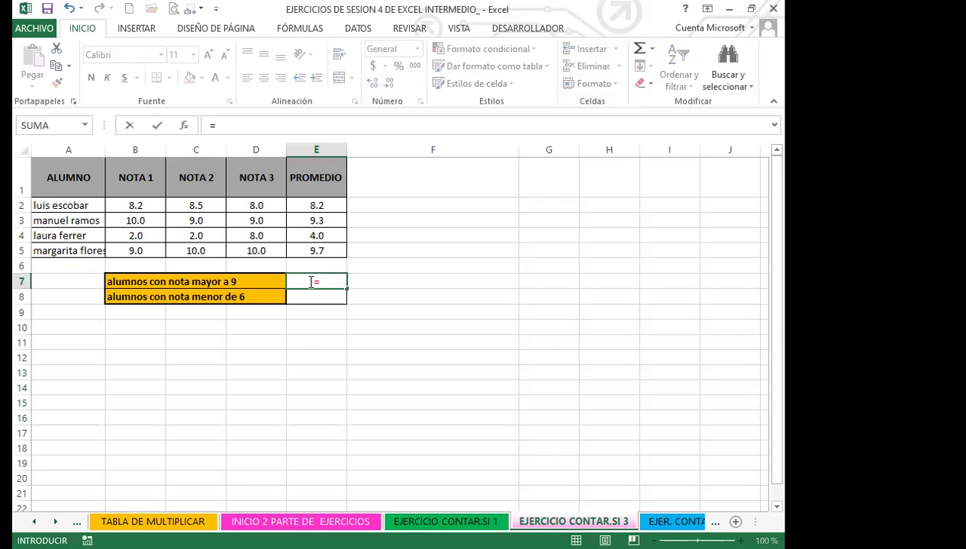
text(CONTAR)
click(349, 324)
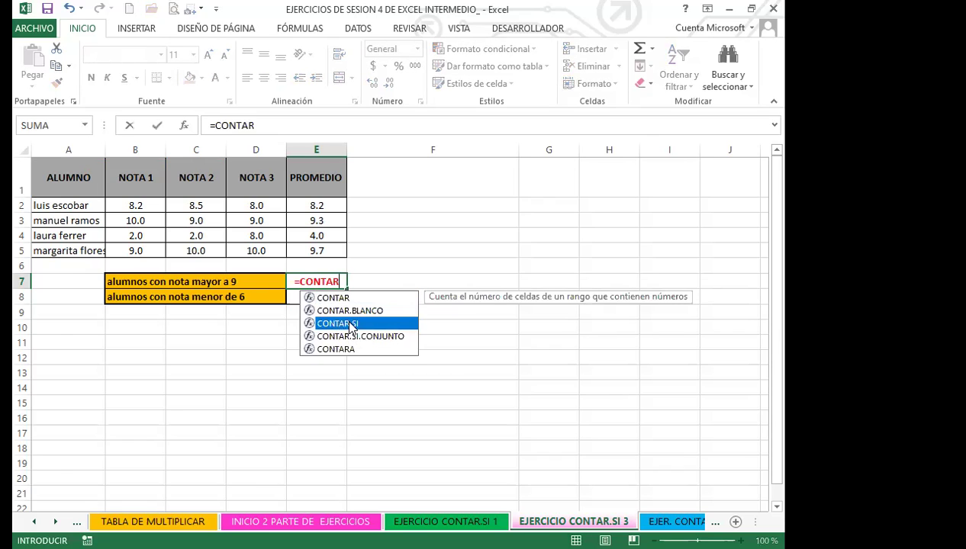
key(Tab)
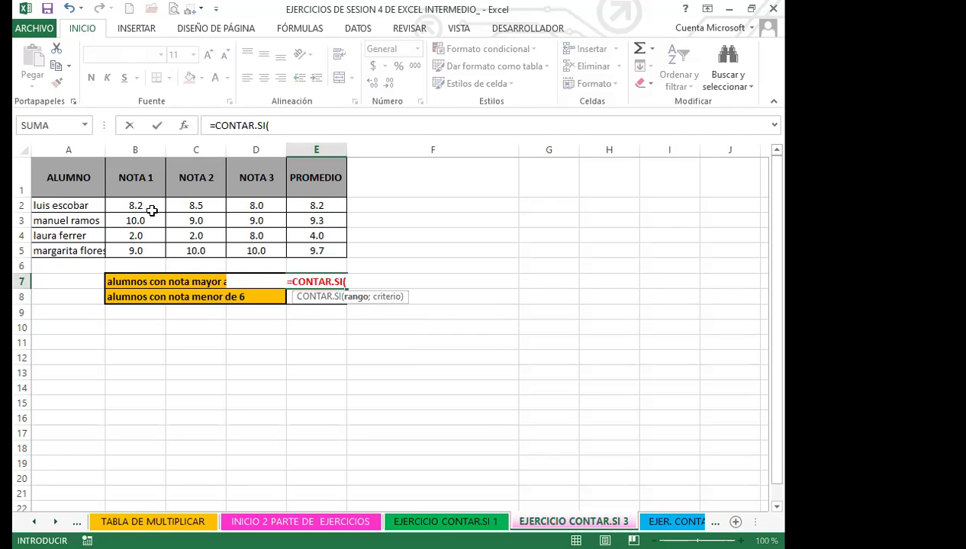
click(325, 207)
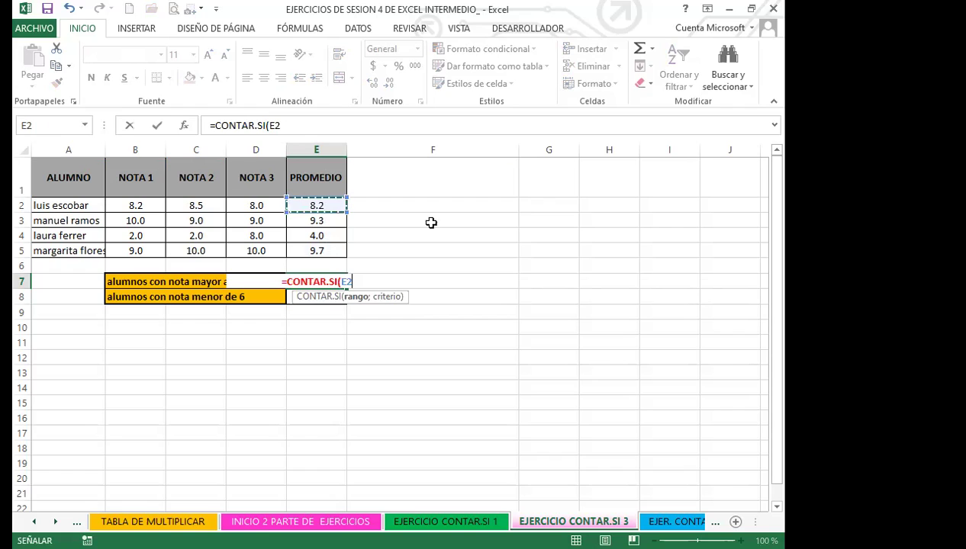
key(shift+Down)
key(shift+Down)
key(shift+Down)
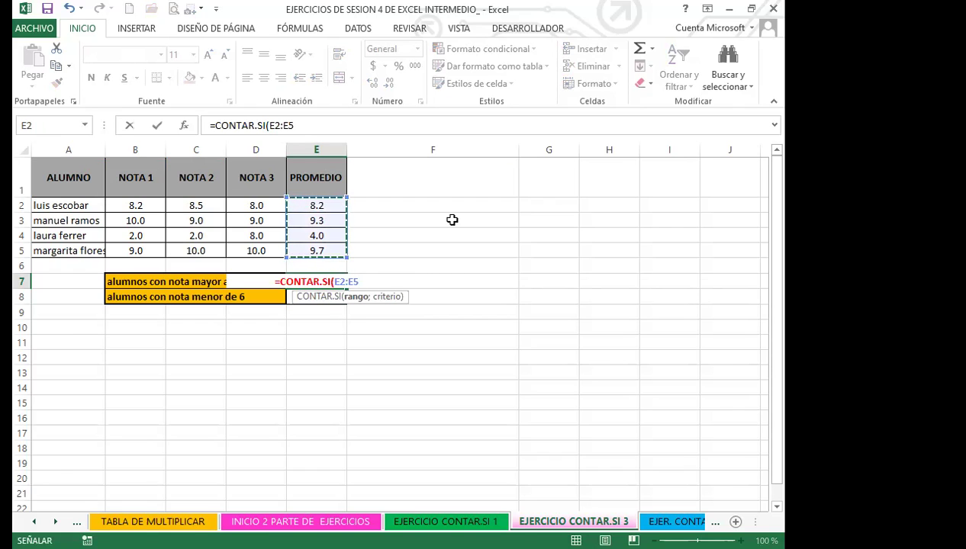
- Finish the E7 formula with the criterion ">9" to count students with a grade above 9
text(;)
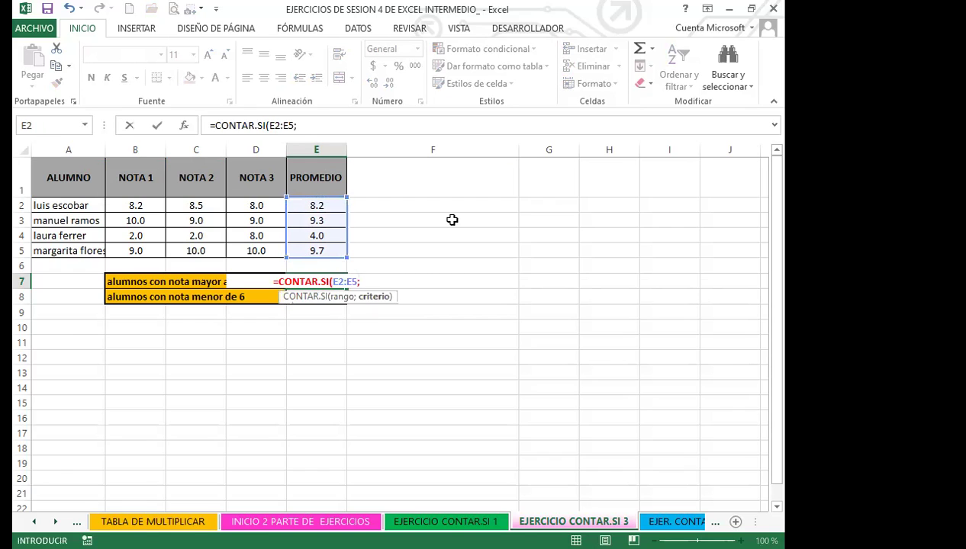
text(")
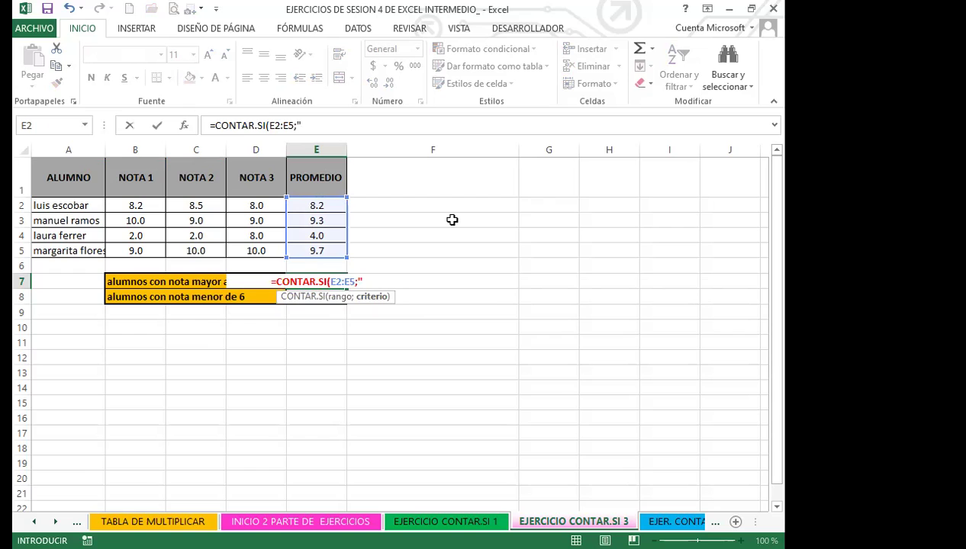
text(>9)
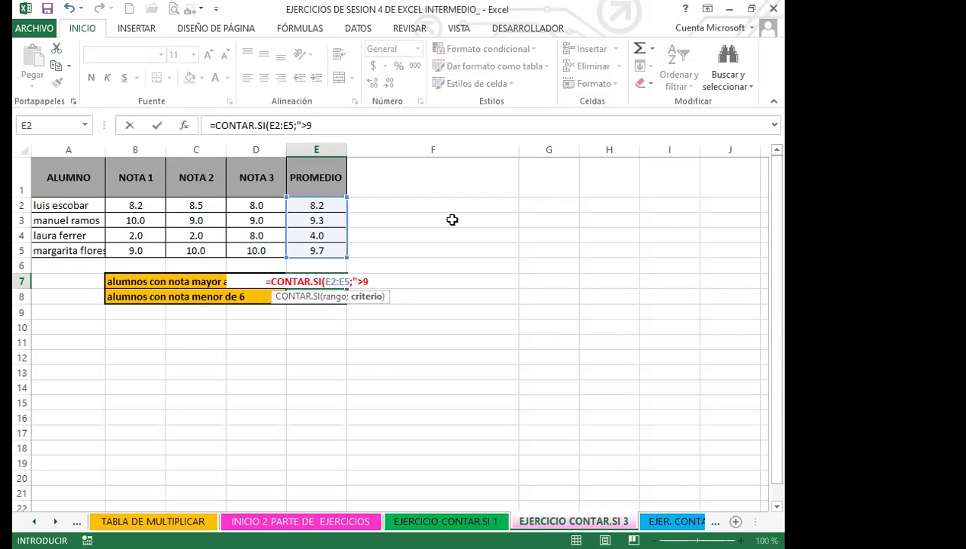
text(")
key(Return)
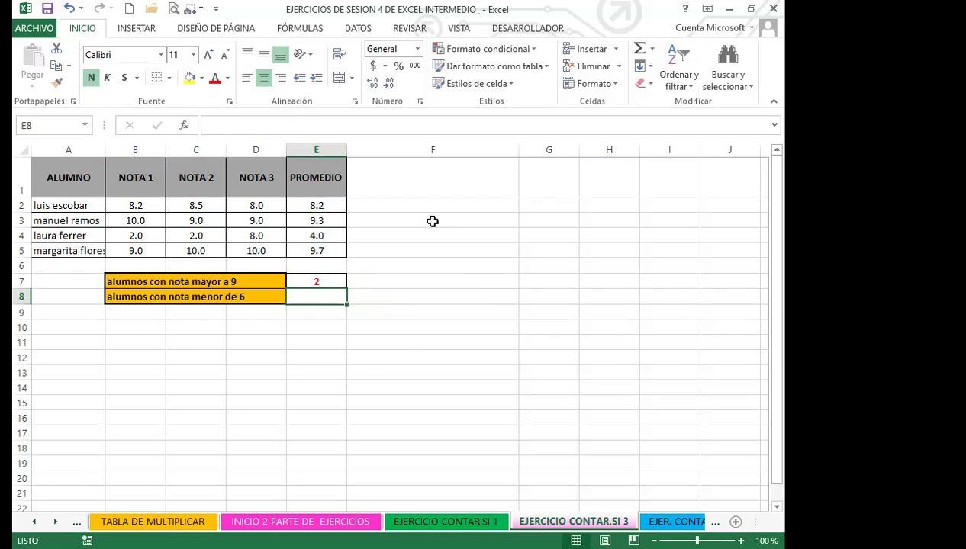
click(333, 279)
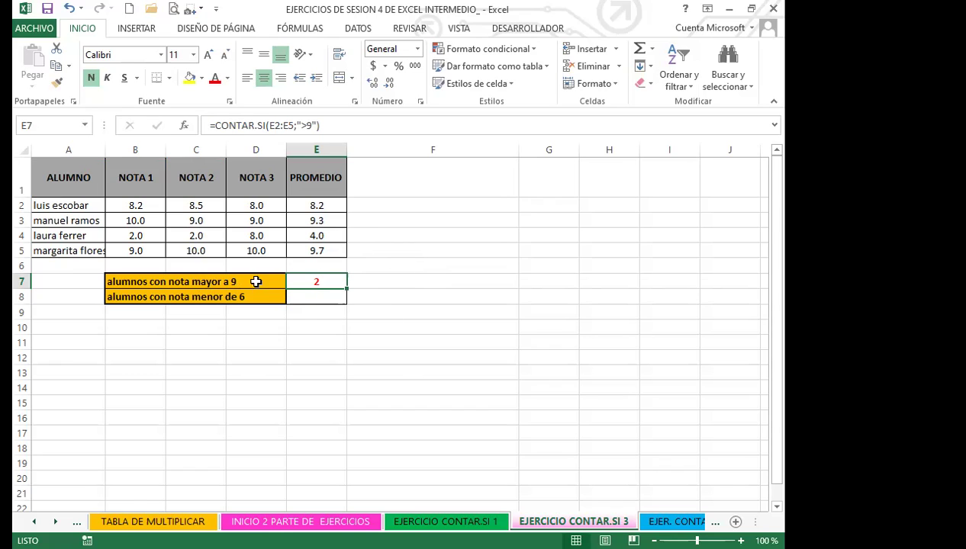
- Start a CONTAR.SI formula in E8 with the PROMEDIO range E2:E5 for grades below 6
click(310, 299)
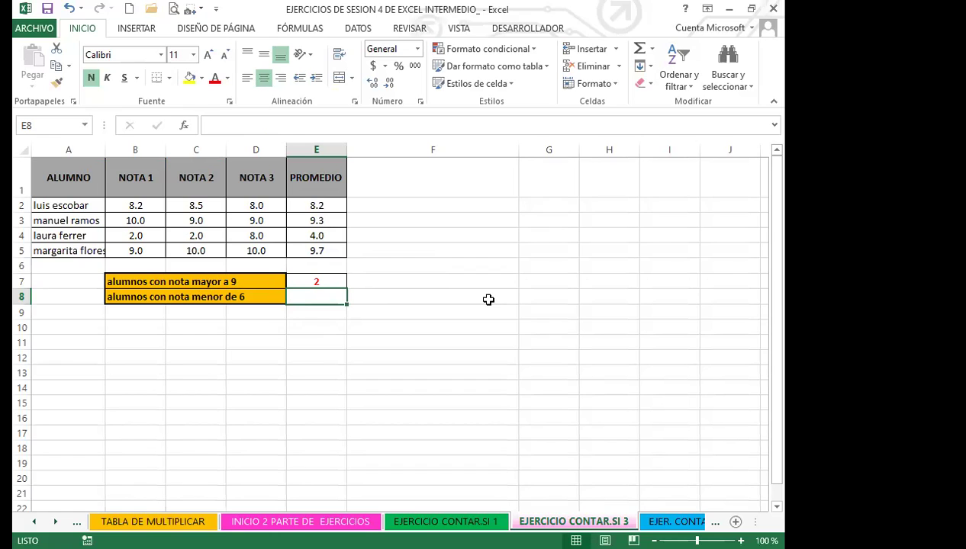
text(=)
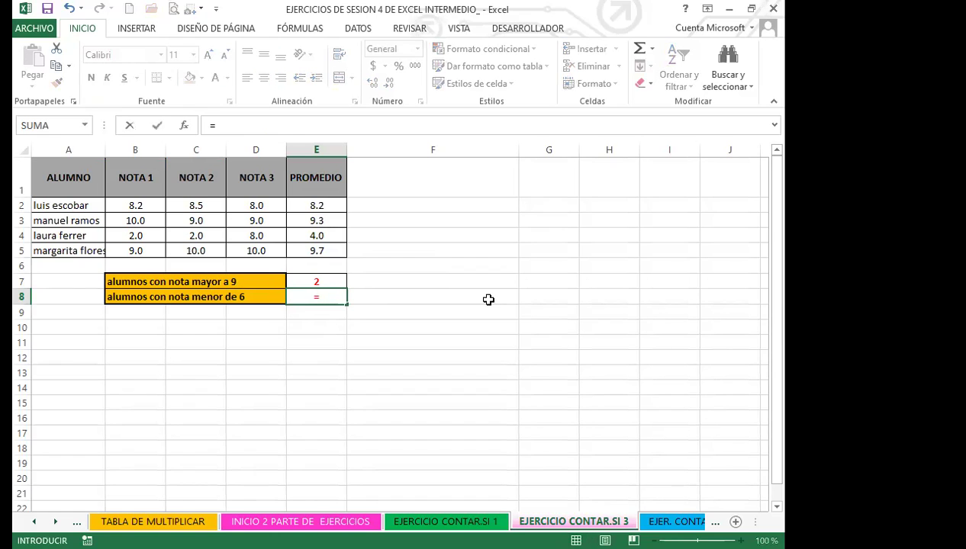
text(CONTAR)
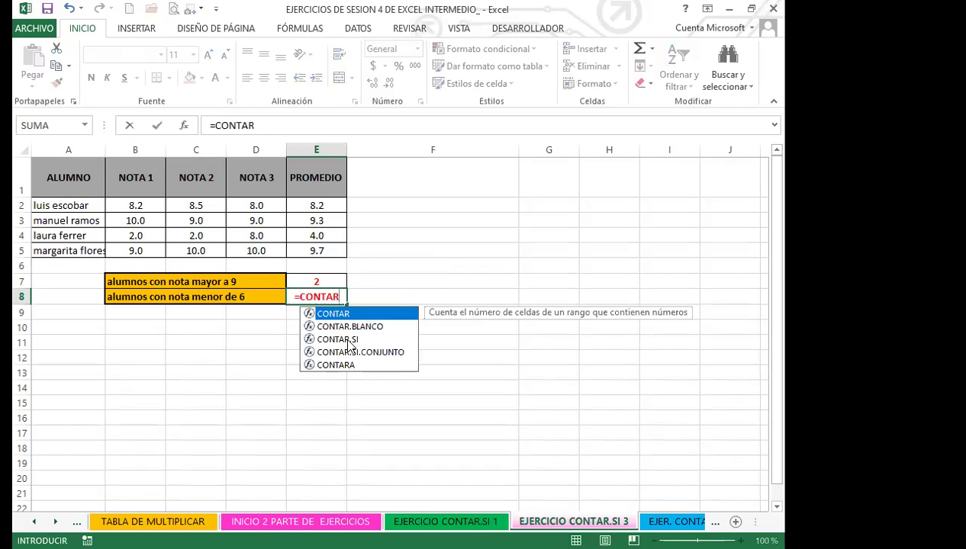
click(339, 339)
double_click(338, 339)
drag(339, 206, 326, 250)
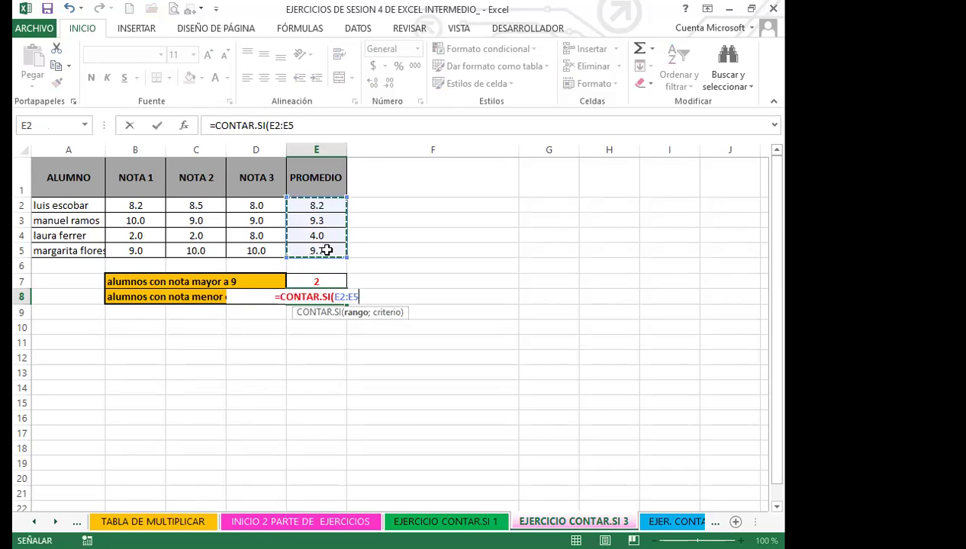
- Add the criterion "<6" to the E8 formula after a comma separator and try to enter it
text(,")
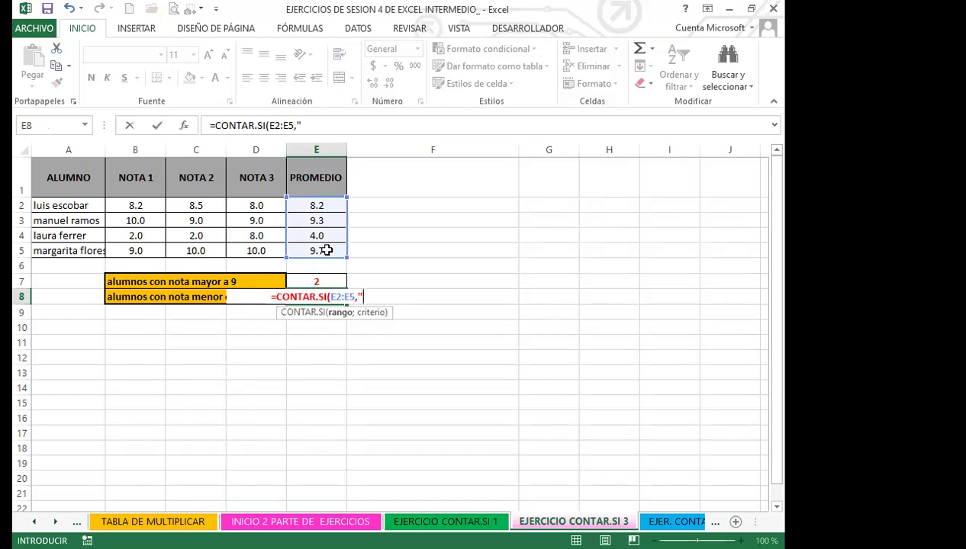
text(>)
key(BackSpace)
text(<6")
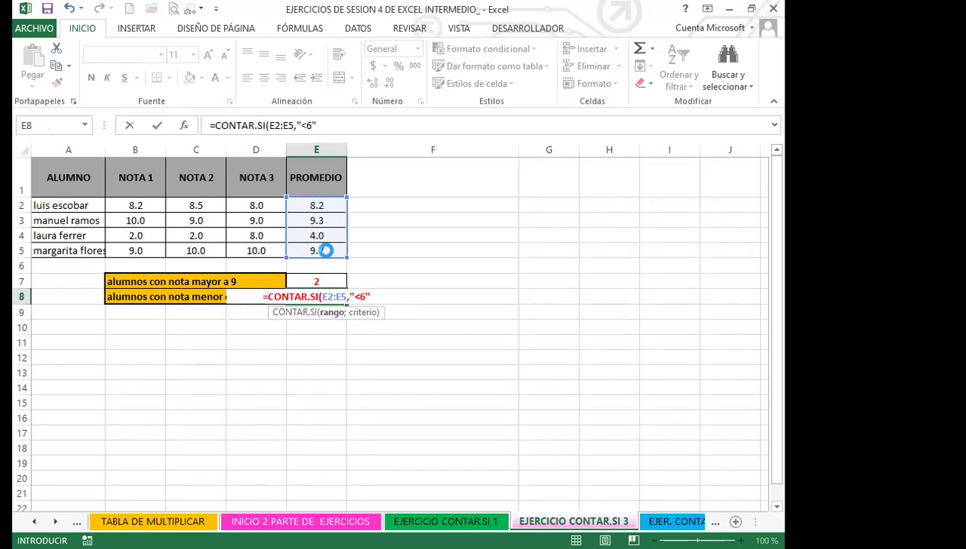
key(Return)
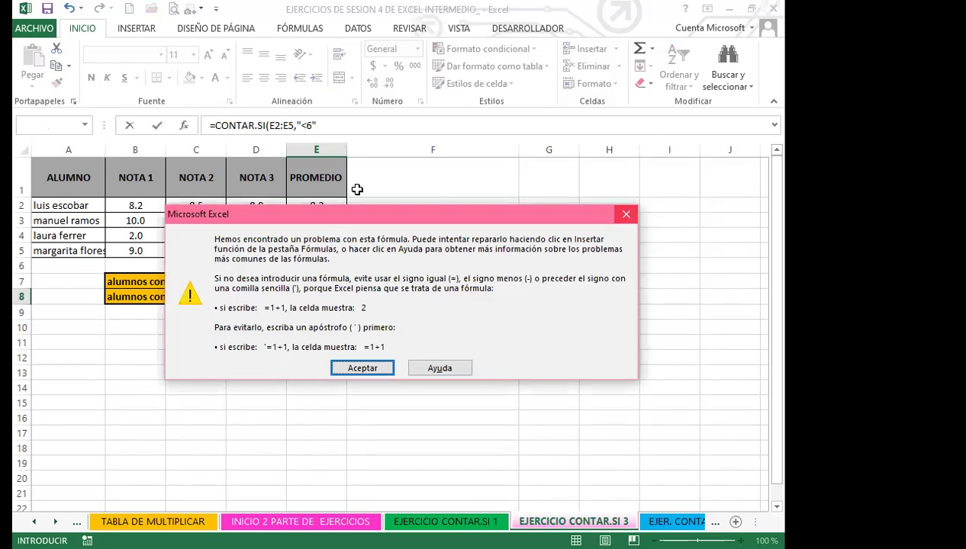
- Replace the comma in the E8 formula with a semicolon and enter =CONTAR.SI(E2:E5;"<6")
key(Return)
click(299, 122)
key(BackSpace)
text(;)
key(Return)
click(334, 296)
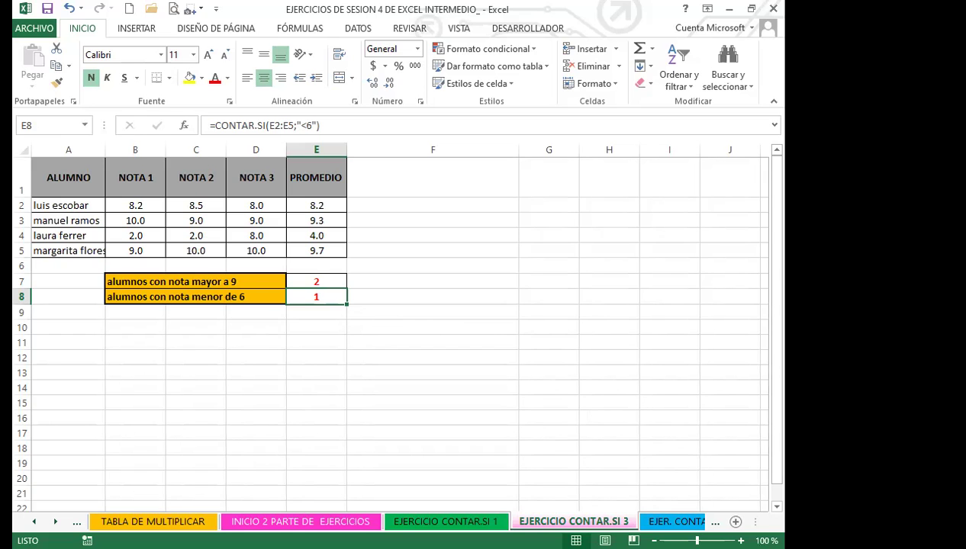
- Go to the EJER. CONTAR.SI 5 sheet and start a CONTAR.SI formula in B18 for the first listed name
key(ctrl+Page_Down)
key(ctrl+Page_Down)
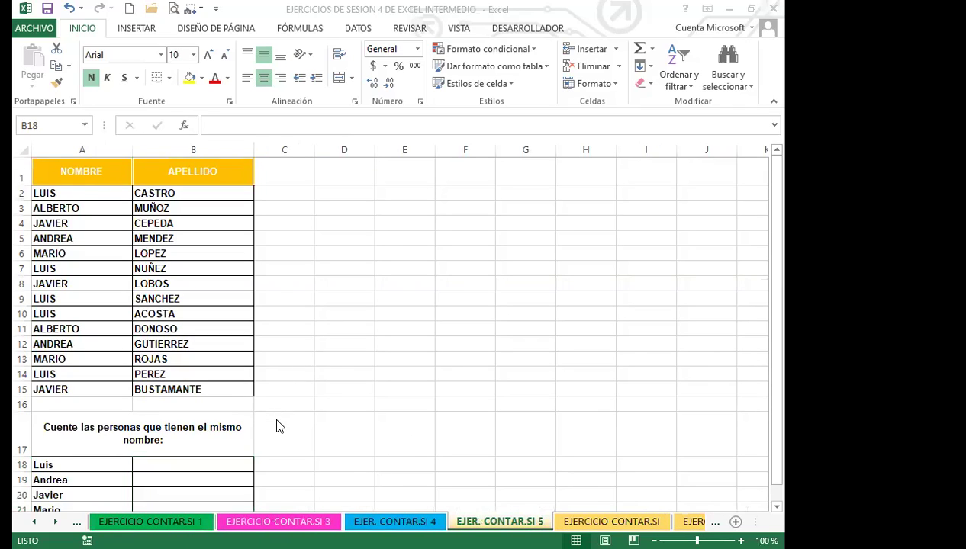
scroll(277, 426, down, 2)
click(209, 364)
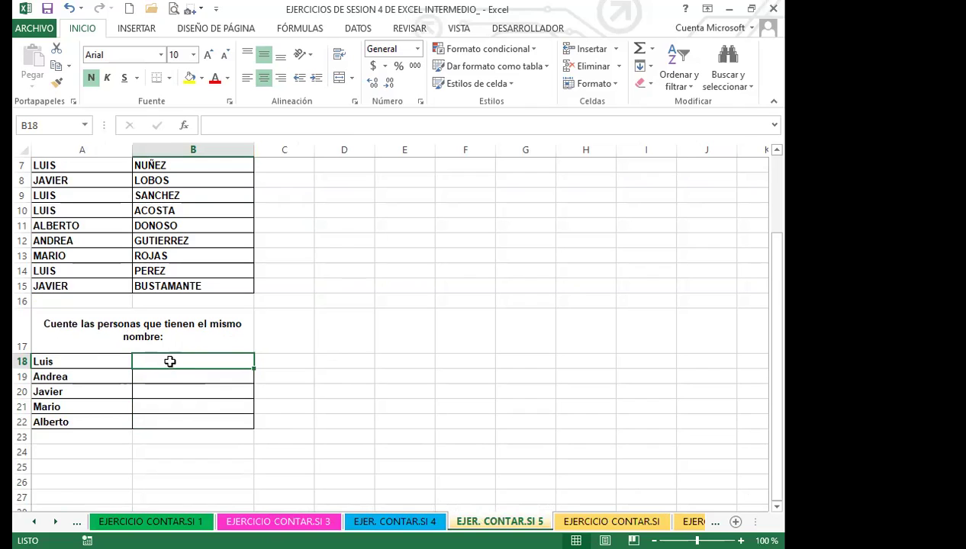
scroll(183, 343, up, 2)
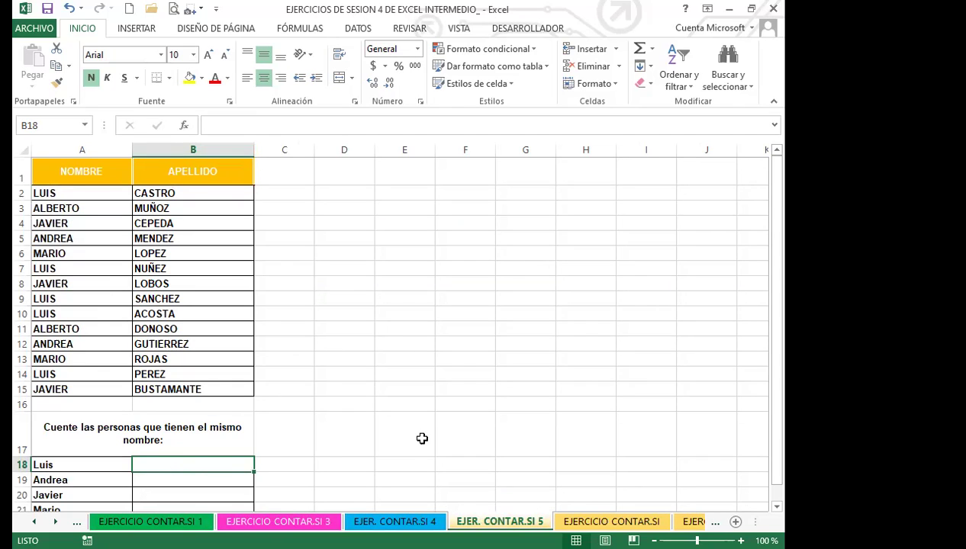
text(=C)
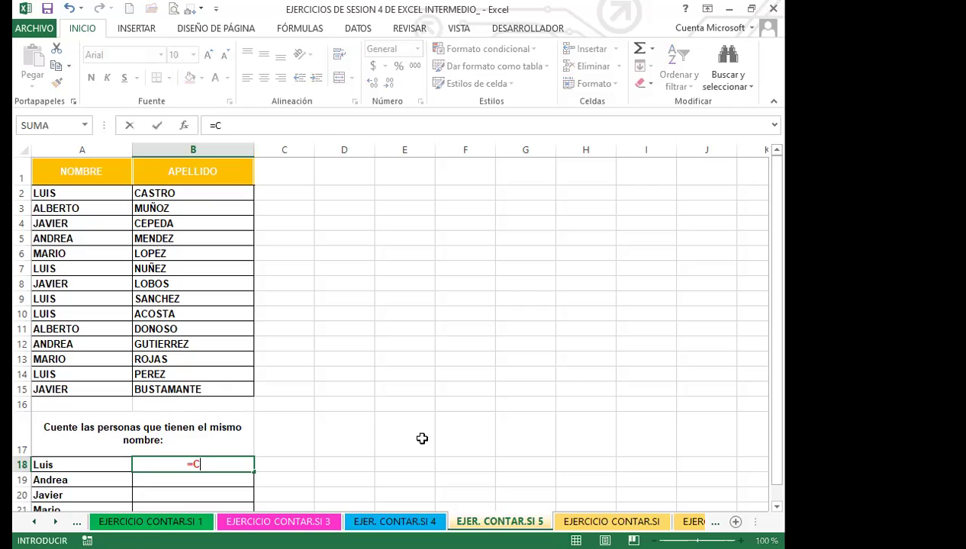
text(ONTAR)
key(Down)
key(Down)
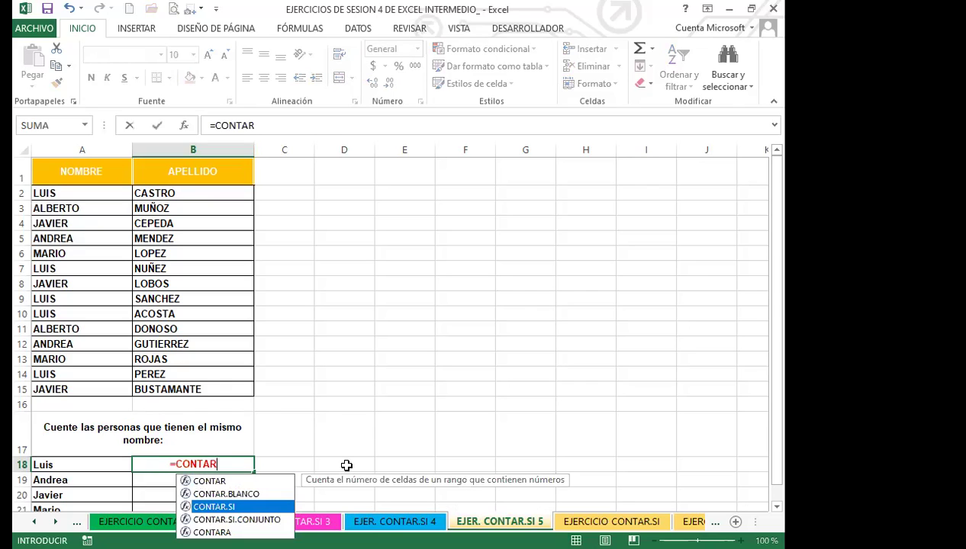
key(Tab)
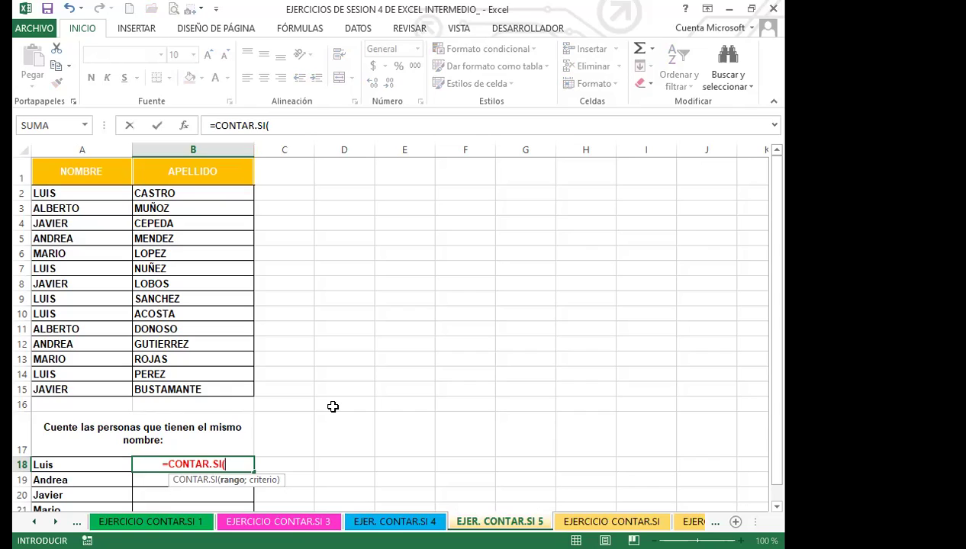
- Complete the B18 formula as =CONTAR.SI(A2:A15;A18) and copy it down through B22
click(86, 197)
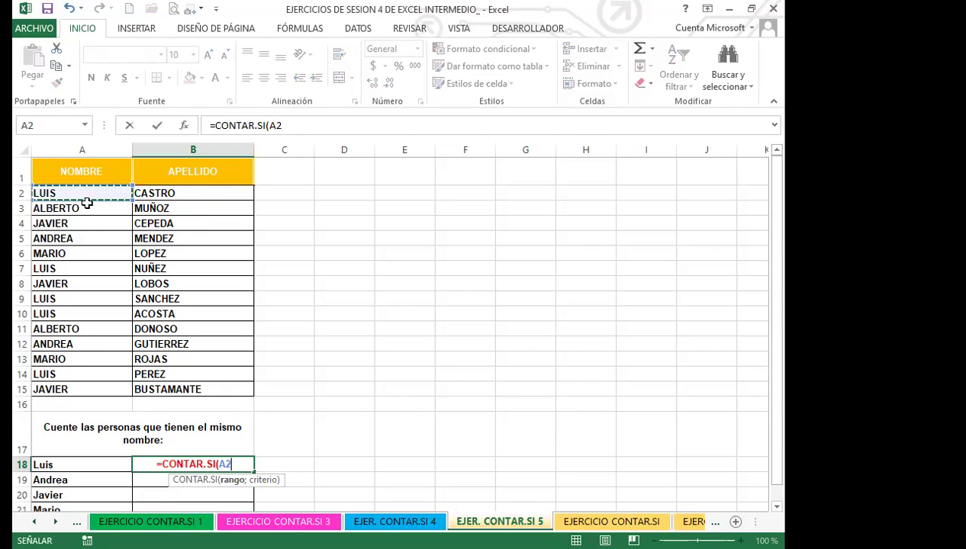
shift+click(92, 390)
scroll(339, 393, down, 4)
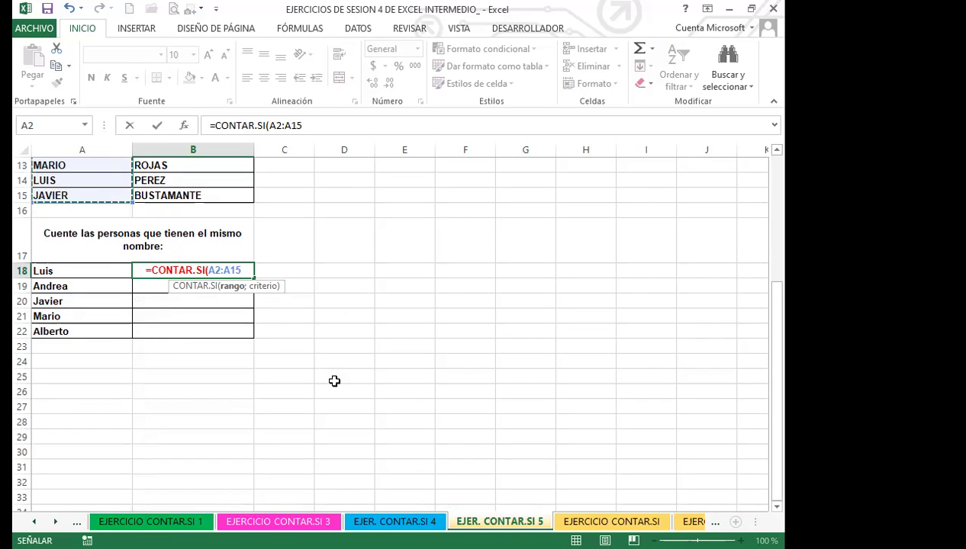
text(;)
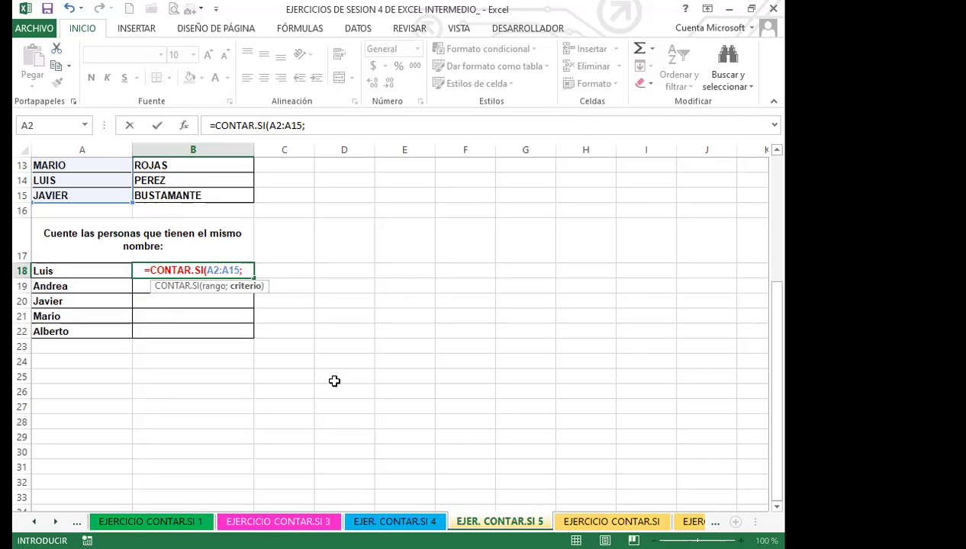
click(93, 271)
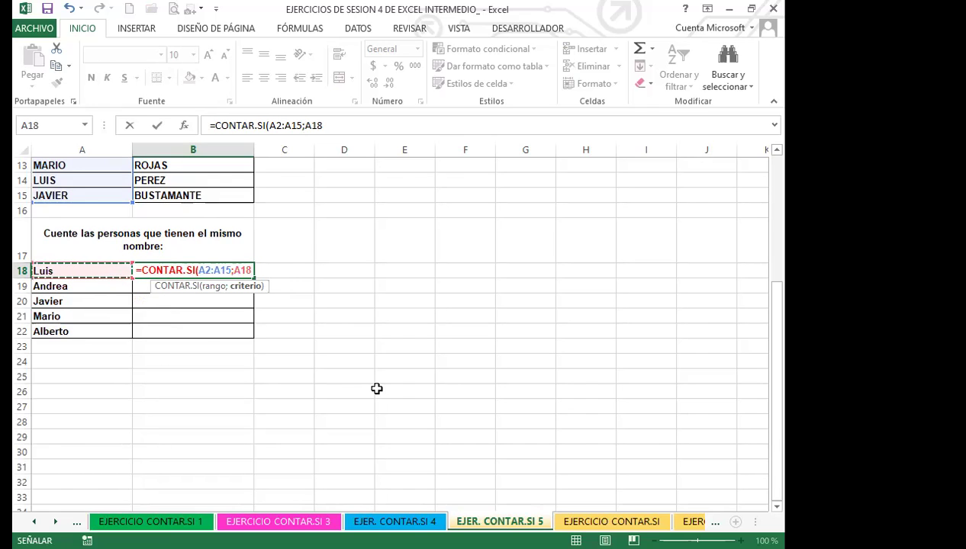
key(Return)
click(235, 273)
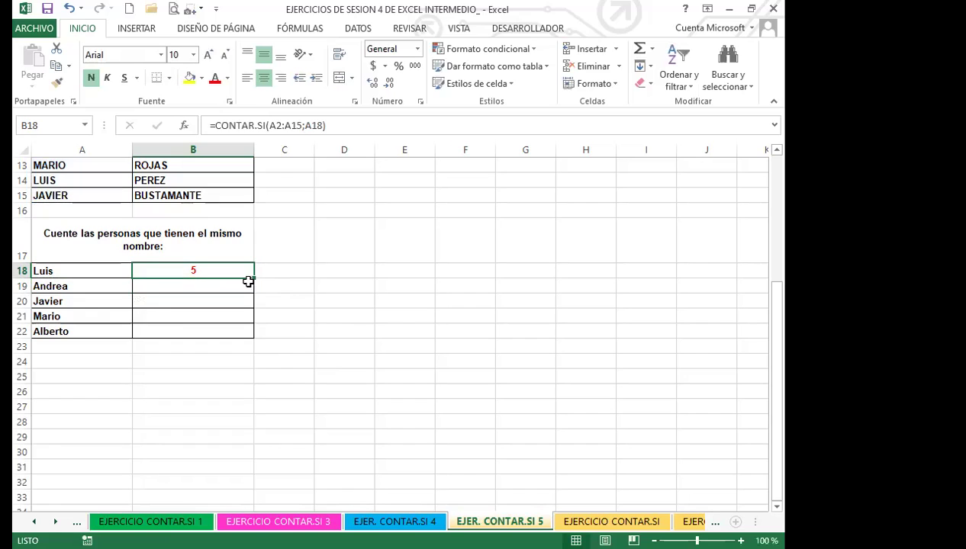
drag(255, 277, 278, 335)
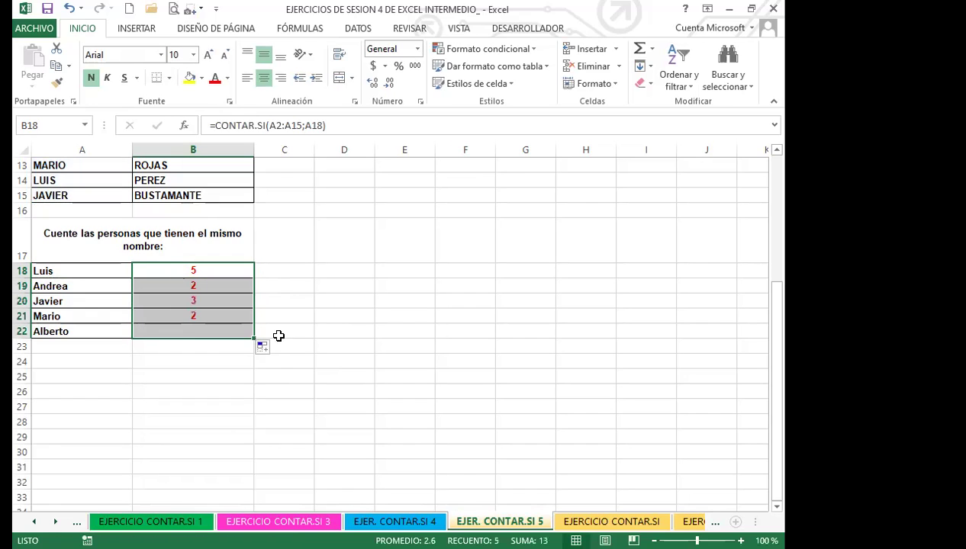
- Examine the formulas in B18 through B22 one by one, comparing their range references with the NOMBRE list
click(217, 273)
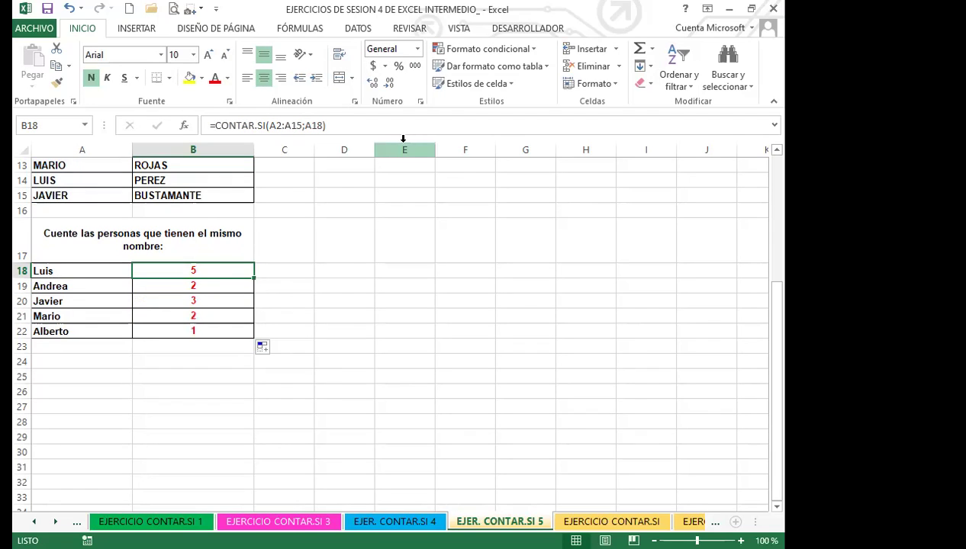
scroll(194, 294, up, 4)
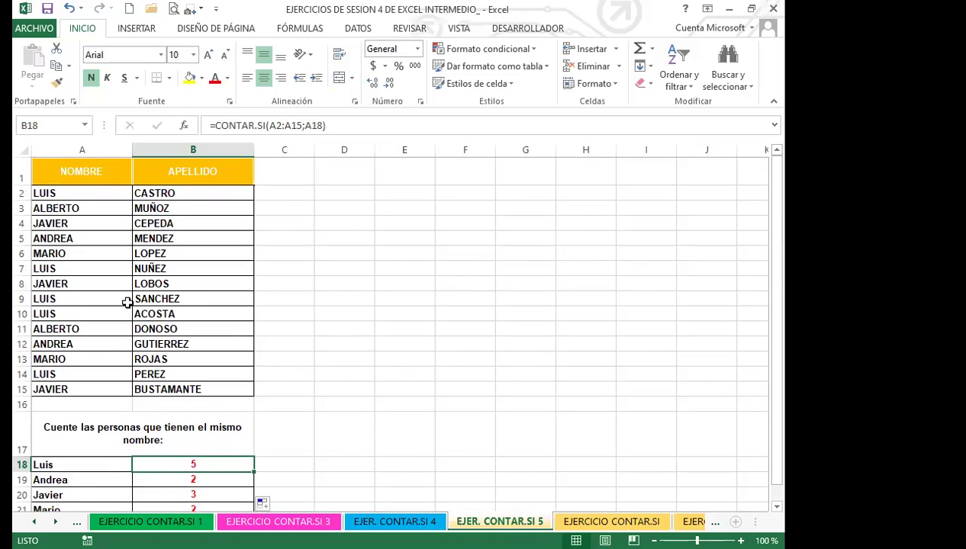
scroll(297, 348, down, 1)
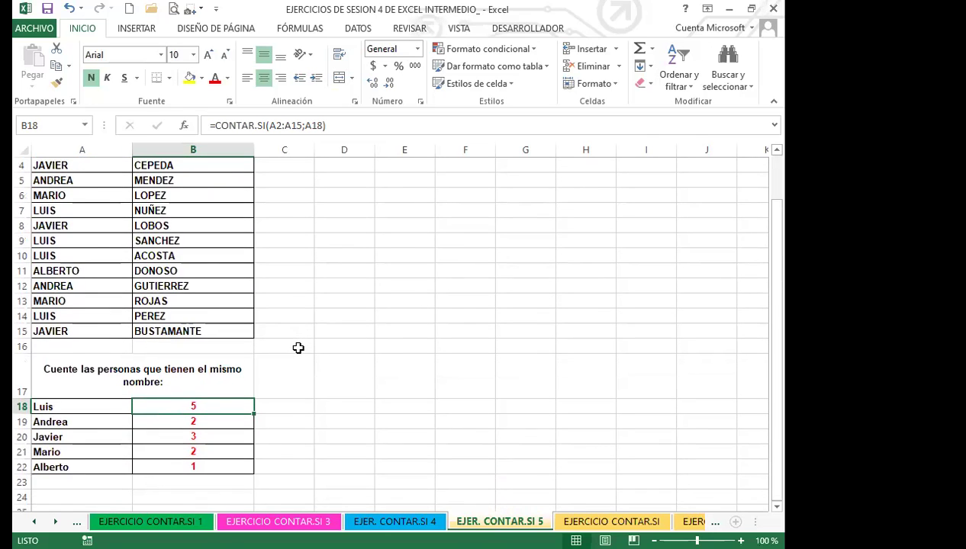
scroll(299, 349, down, 2)
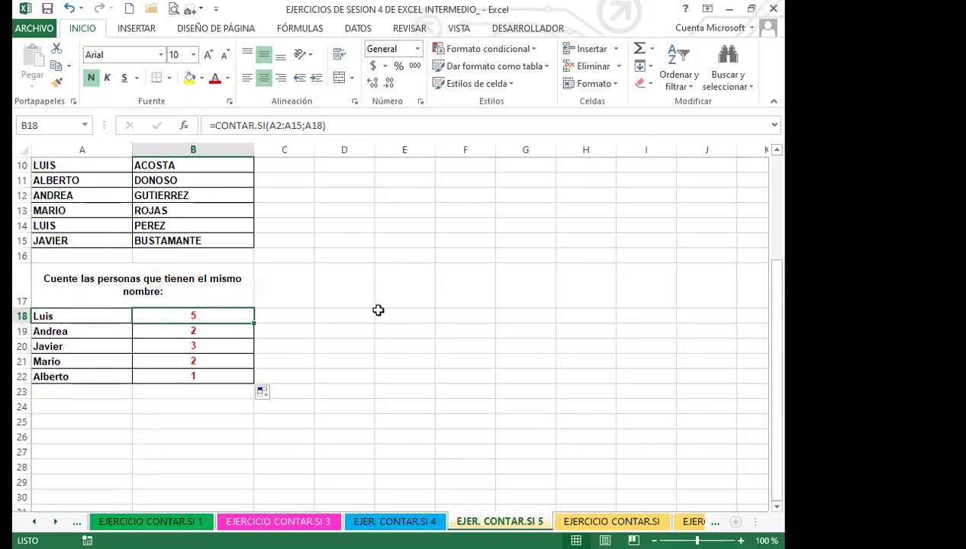
key(Down)
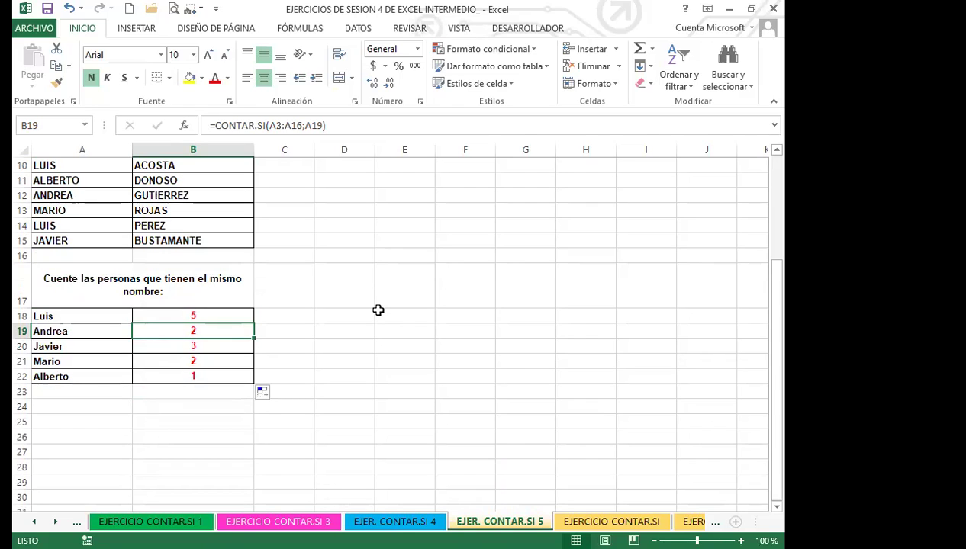
key(Down)
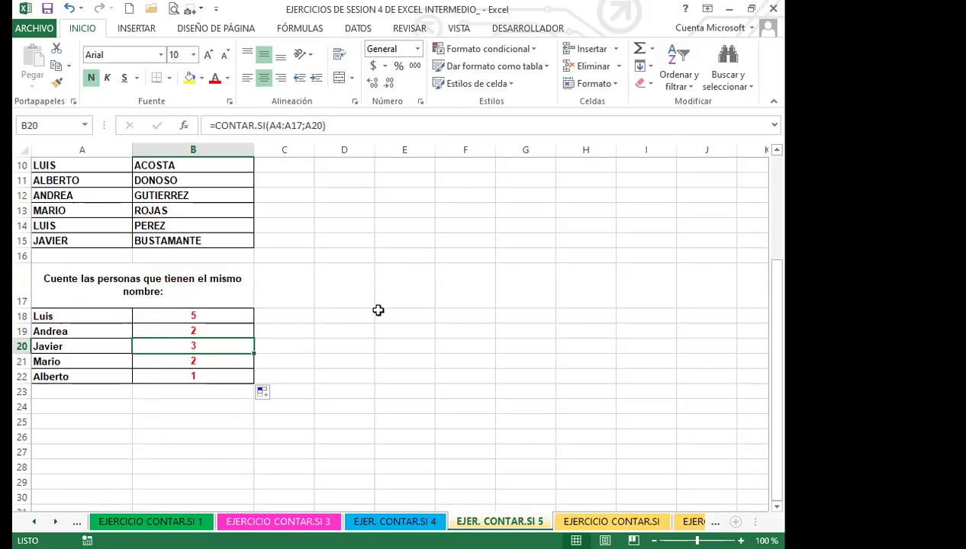
key(Down)
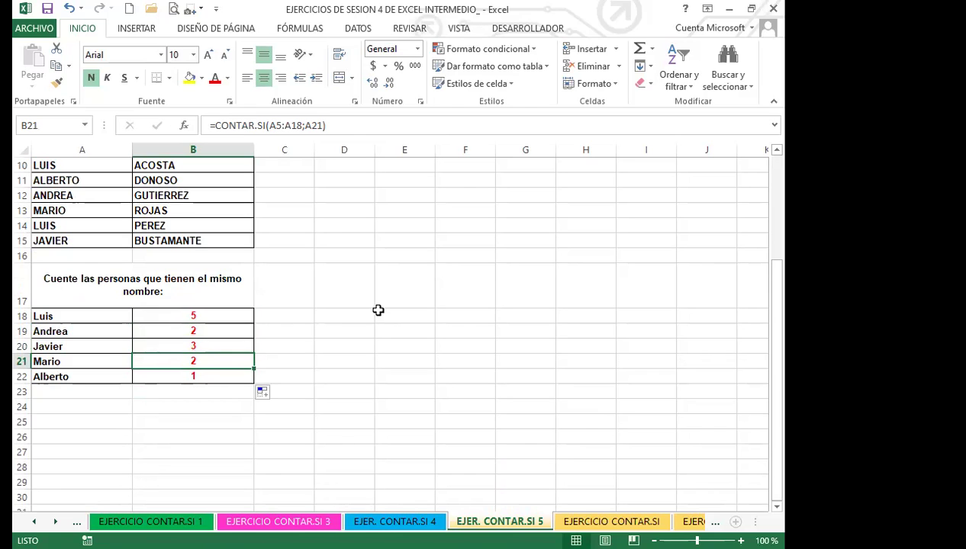
key(Down)
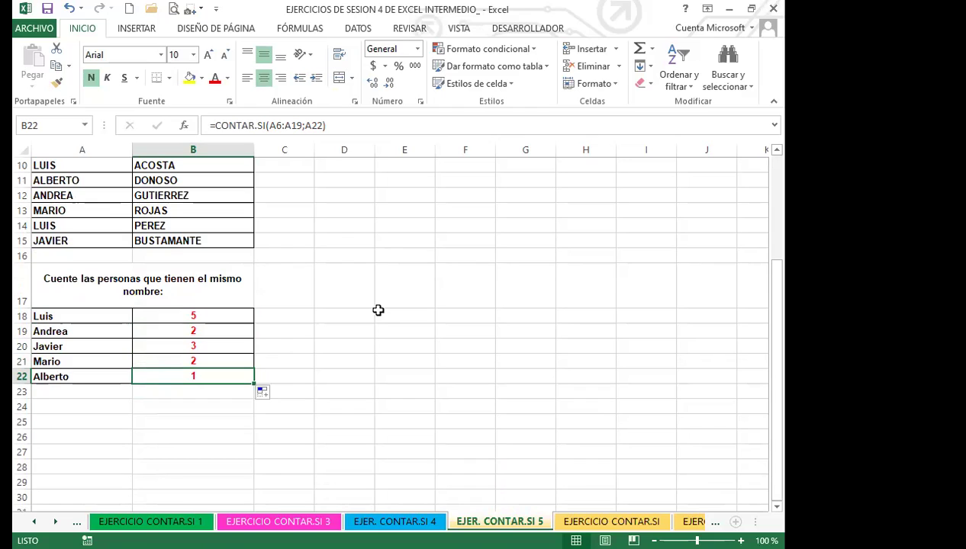
key(Up)
key(Up)
key(Up)
key(Up)
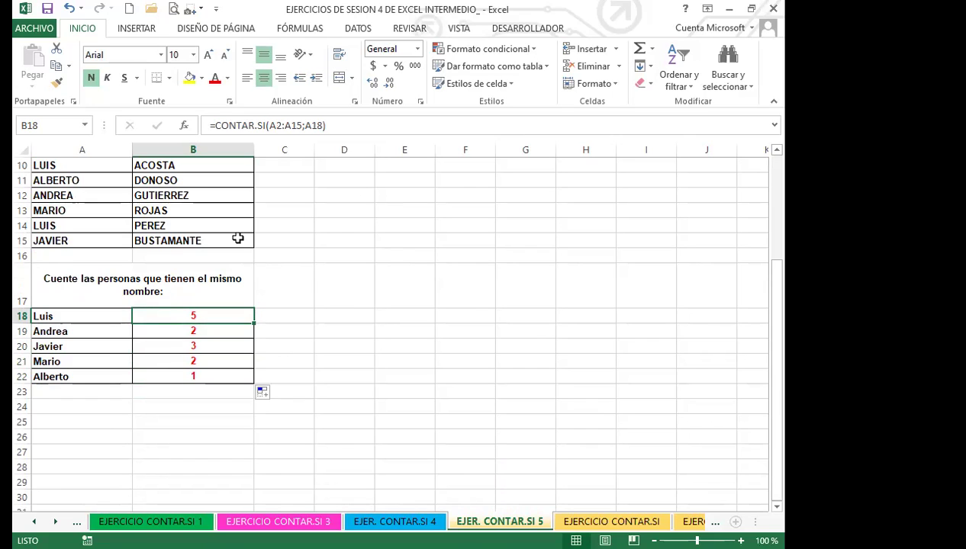
- Make the range in the B18 formula absolute as $A$2:$A$15
double_click(212, 316)
drag(196, 315, 231, 313)
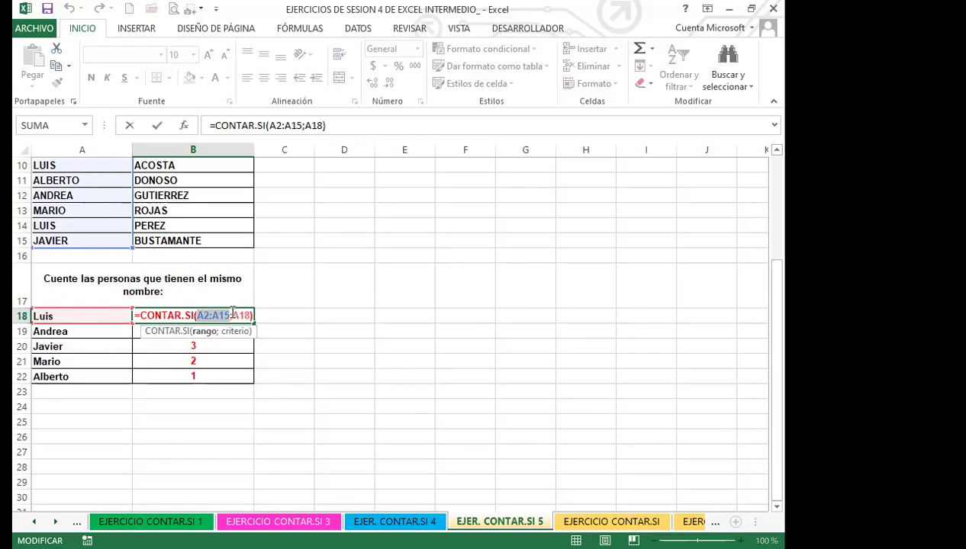
key(F4)
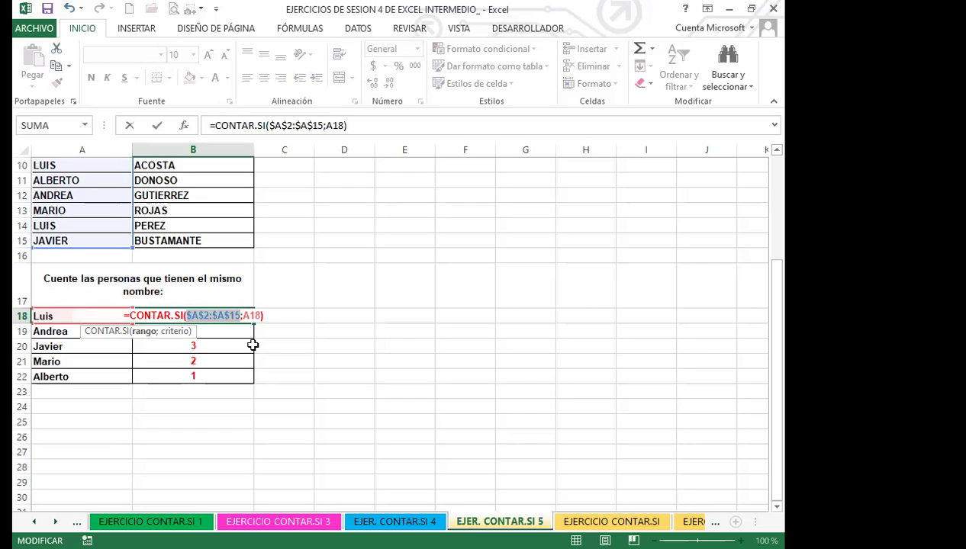
- Try the mixed reference A$18 as the criterion in the B18 formula and copy it down through B22
click(257, 320)
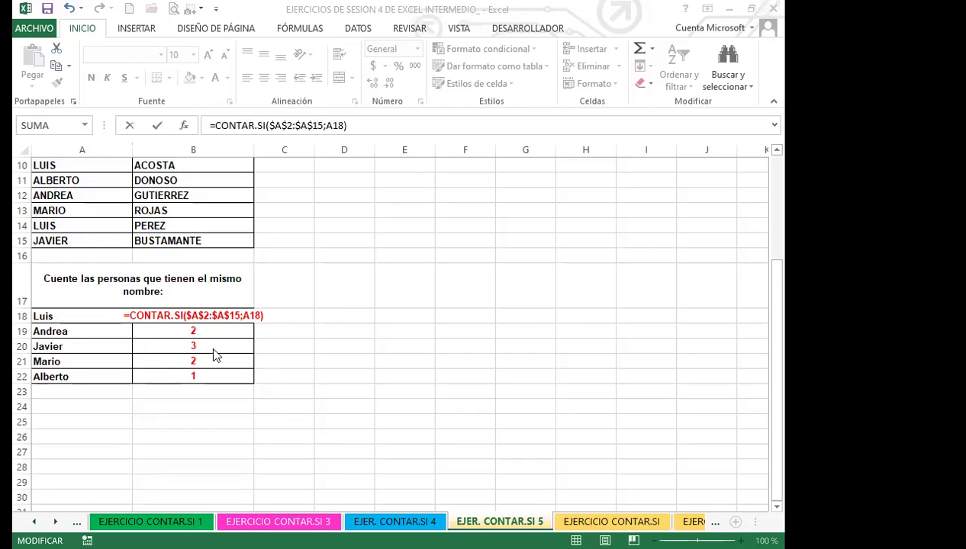
click(255, 308)
key(F4)
key(F4)
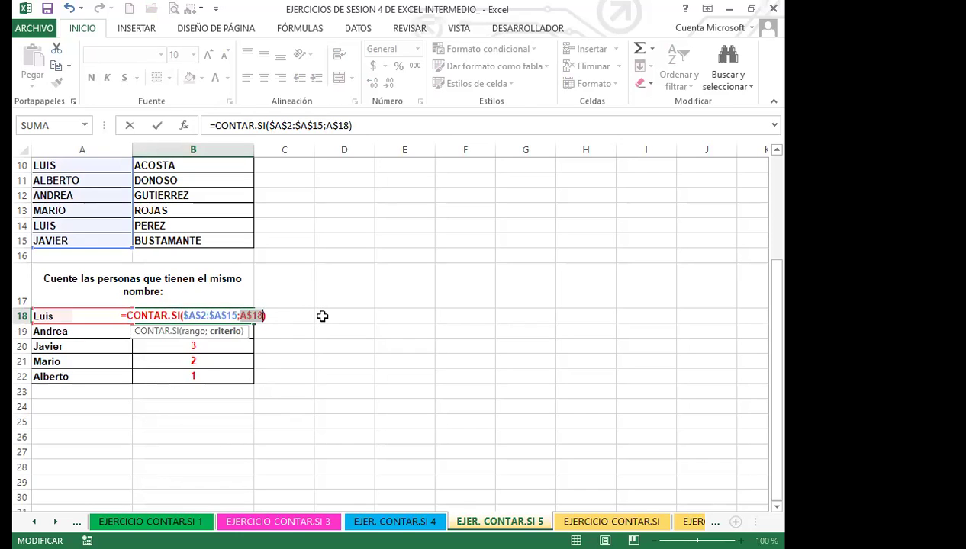
key(Return)
click(233, 316)
drag(251, 327, 252, 383)
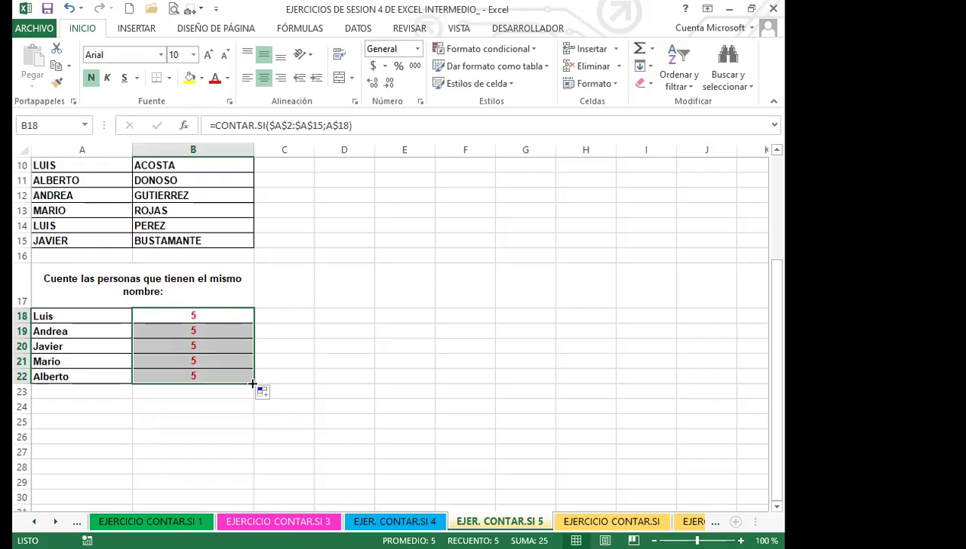
- Change the criterion in B18 to the mixed reference $A18, entering =CONTAR.SI($A$2:$A$15;$A18)
click(228, 311)
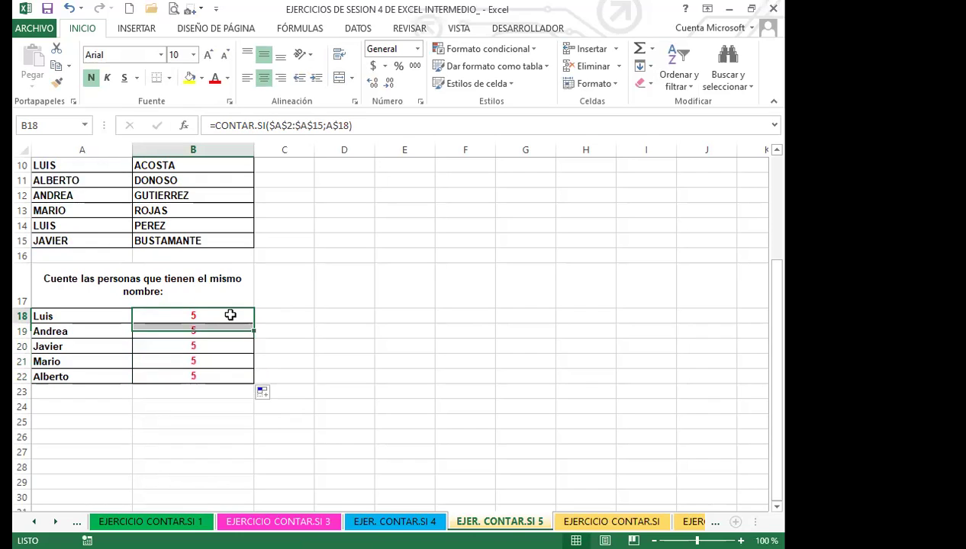
click(342, 125)
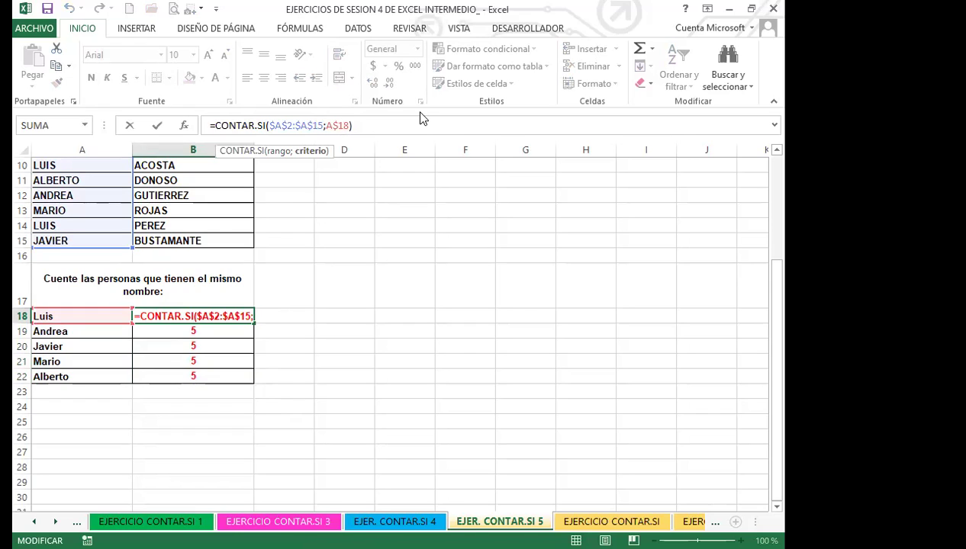
key(F4)
key(F4)
key(F4)
key(F4)
key(F4)
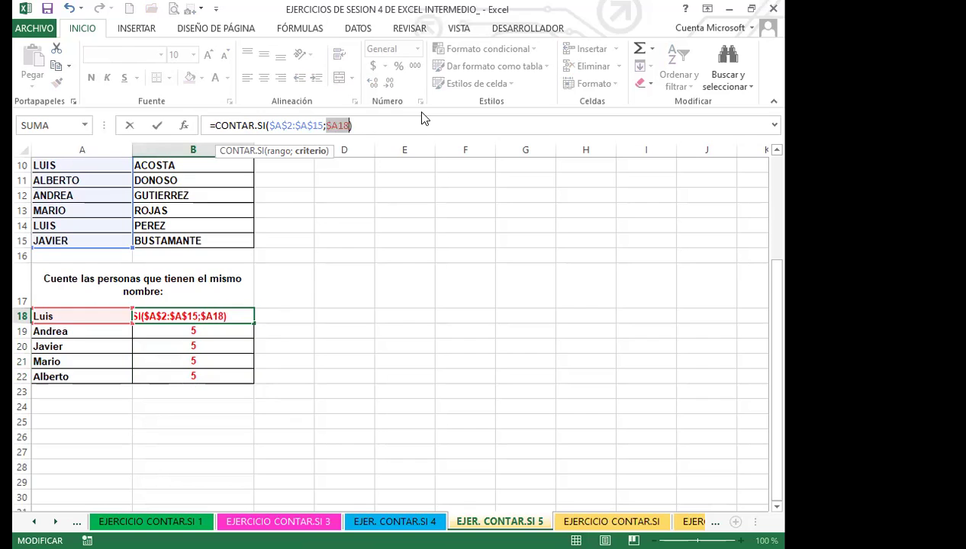
key(Return)
- Copy the corrected B18 formula down through B22 and inspect the formula in B22
click(248, 319)
drag(254, 324, 252, 381)
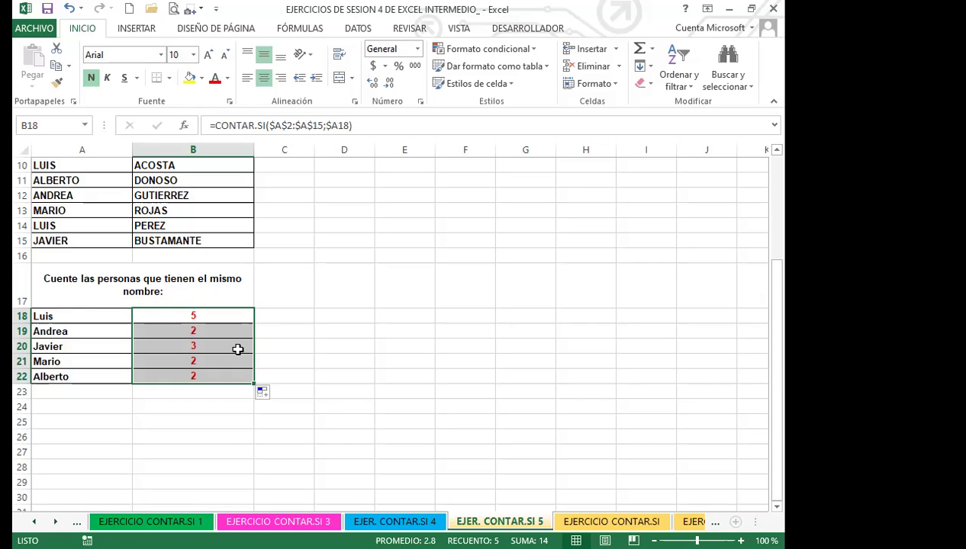
click(287, 374)
click(229, 370)
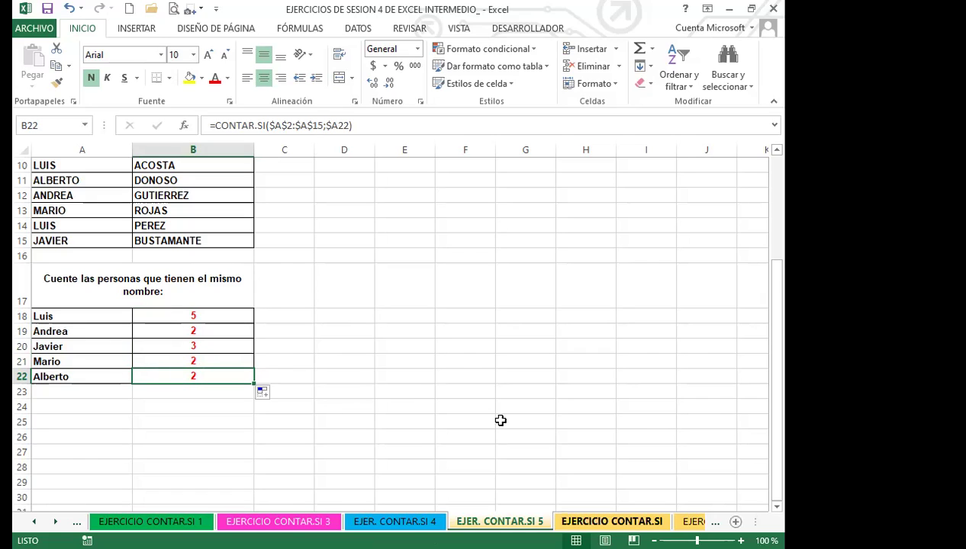
- Switch to the EJERCICIO CONTAR.SI sheet and review the loan request table and its total boxes
click(602, 521)
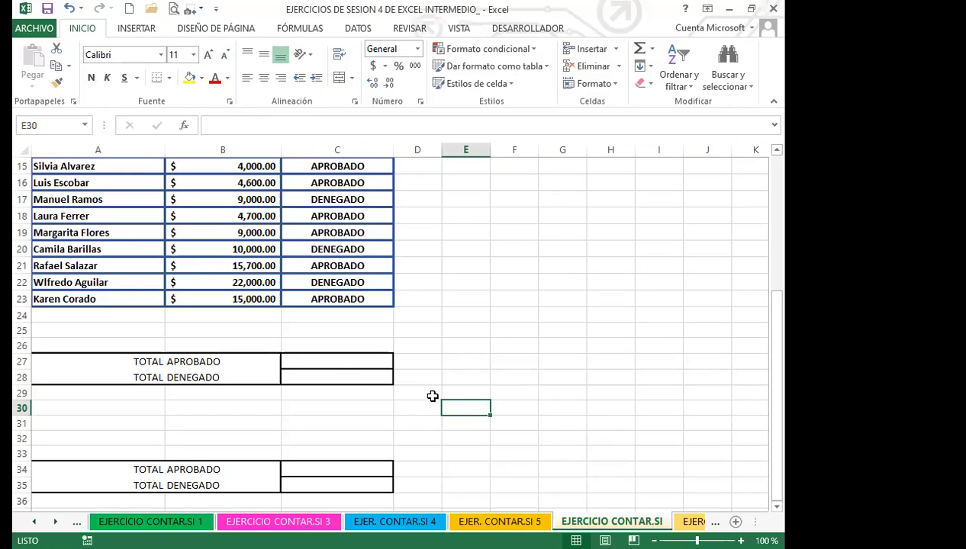
scroll(431, 362, up, 5)
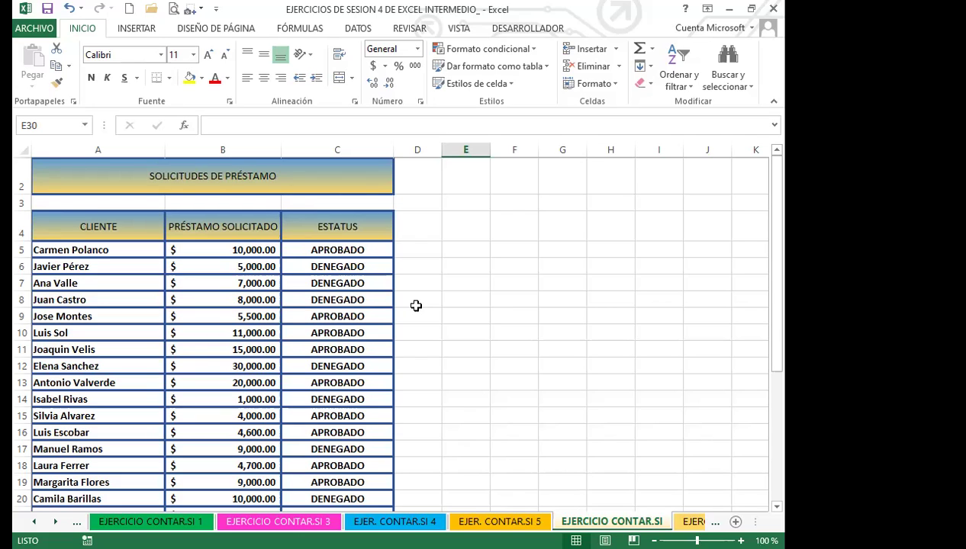
scroll(411, 313, down, 5)
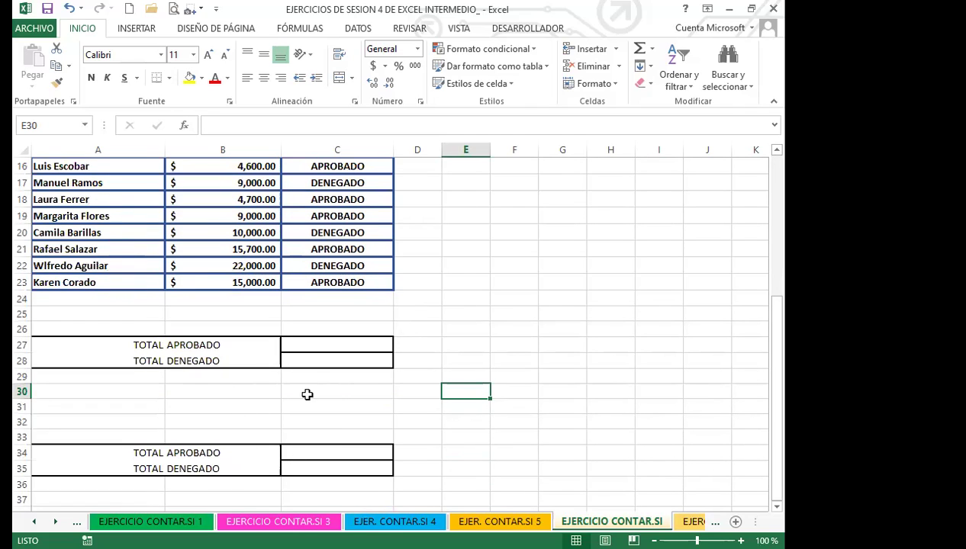
- Count the approved loan requests in C34 with =CONTAR.SI(C5:C23;B34)
click(328, 452)
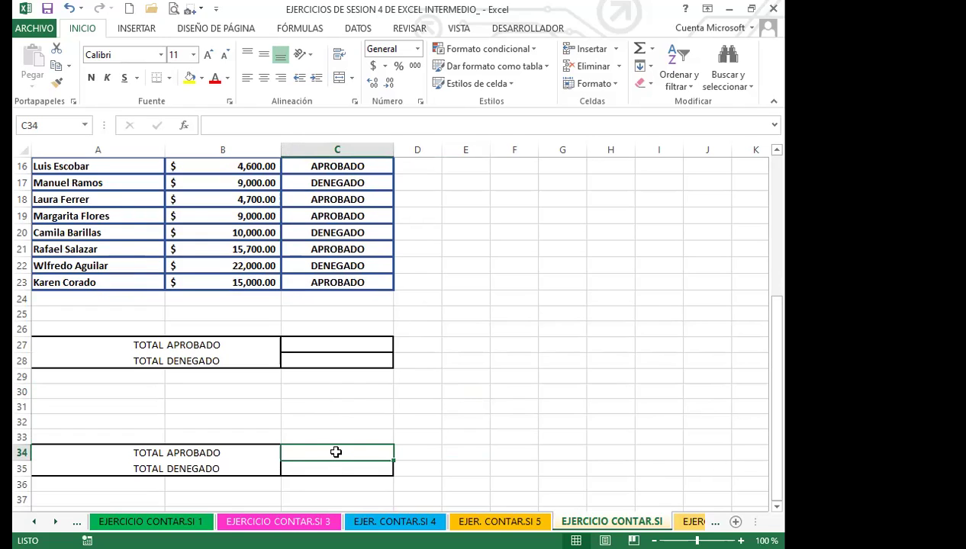
text(=CONTAR)
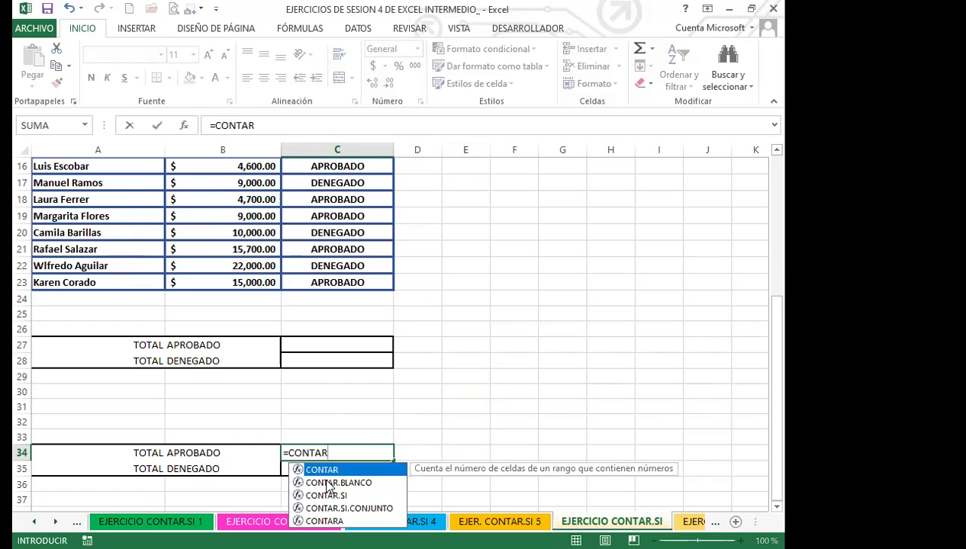
key(Down)
key(Down)
key(Tab)
scroll(330, 260, up, 4)
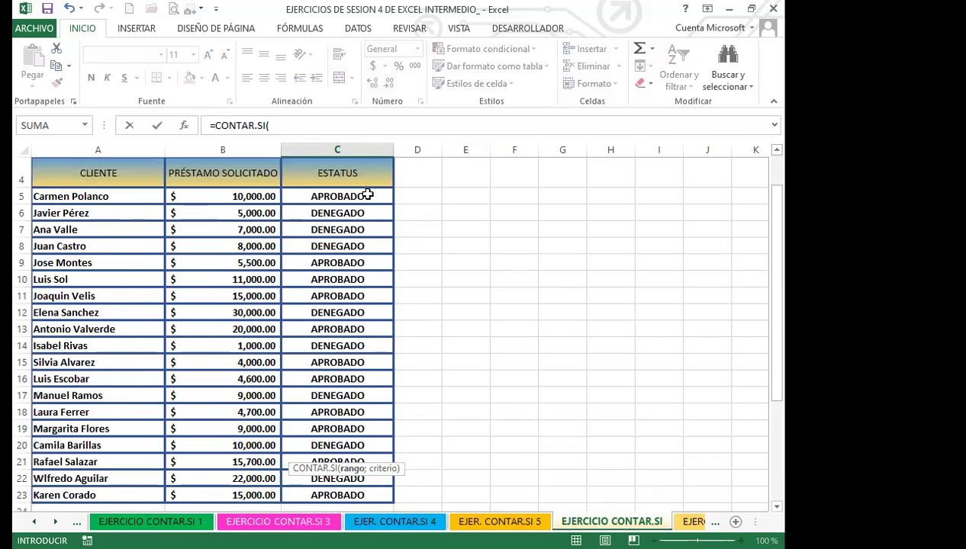
click(372, 197)
drag(373, 214, 454, 391)
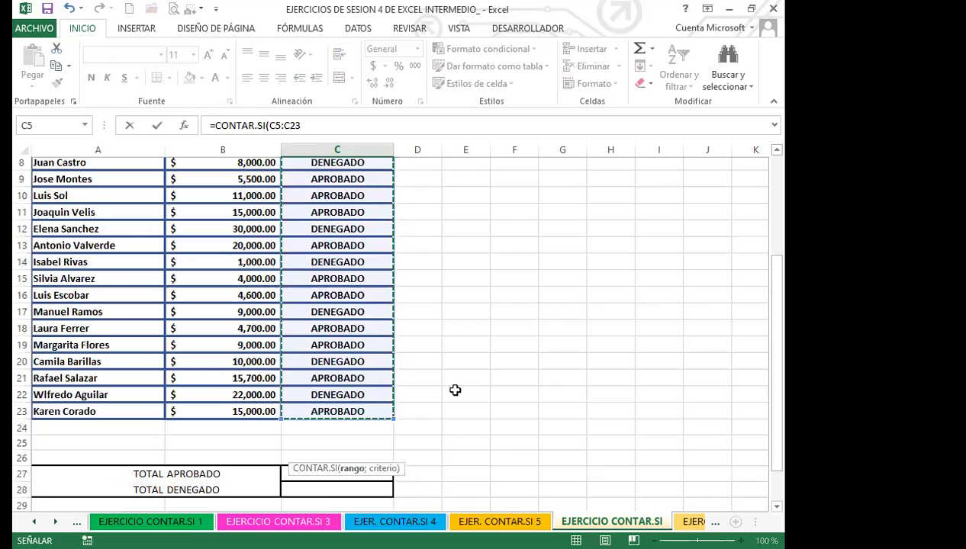
scroll(455, 400, down, 3)
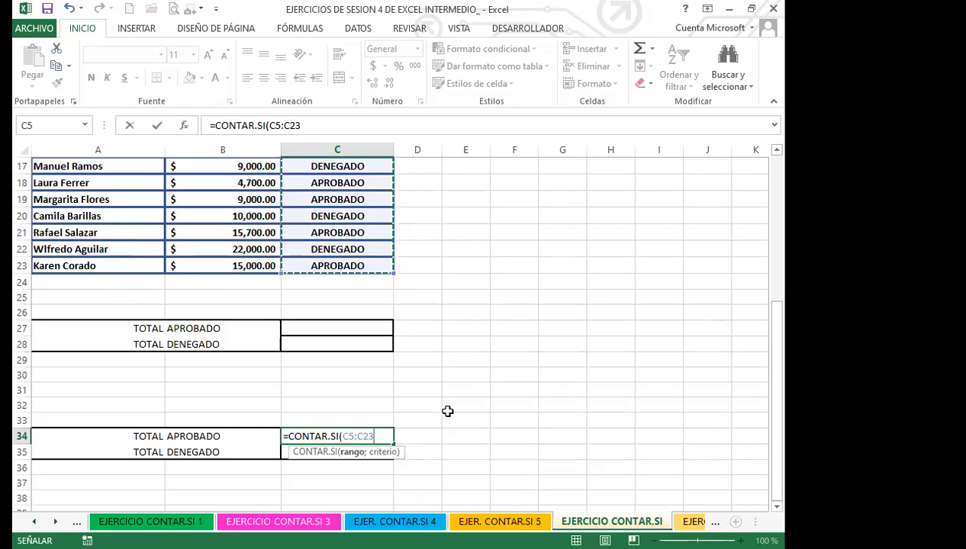
text(;)
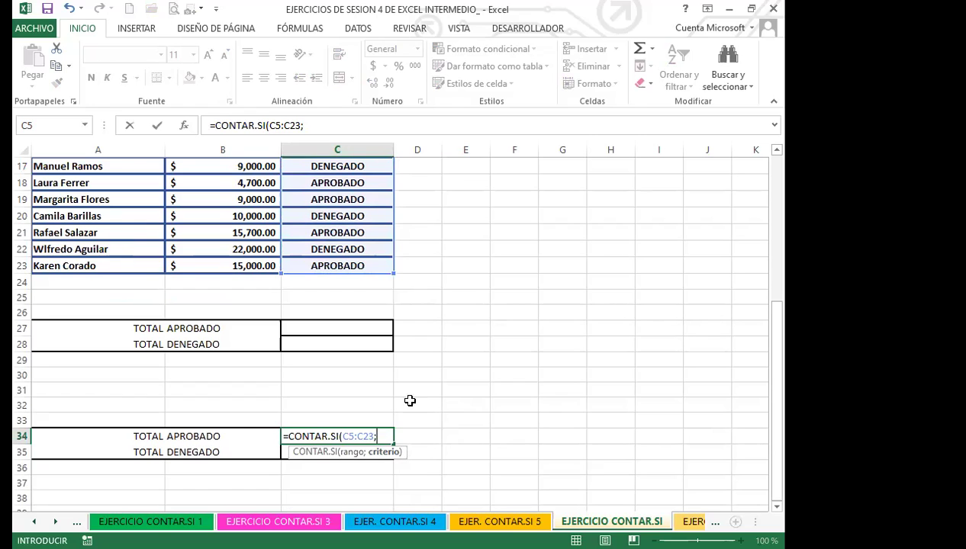
click(229, 438)
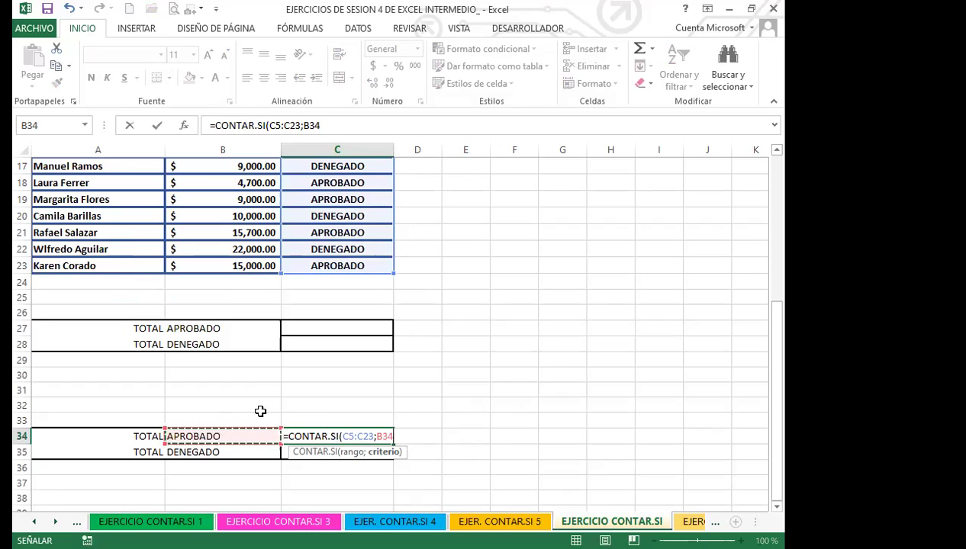
key(Return)
- Copy the C34 formula down to the TOTAL DENEGADO cell C35
click(336, 436)
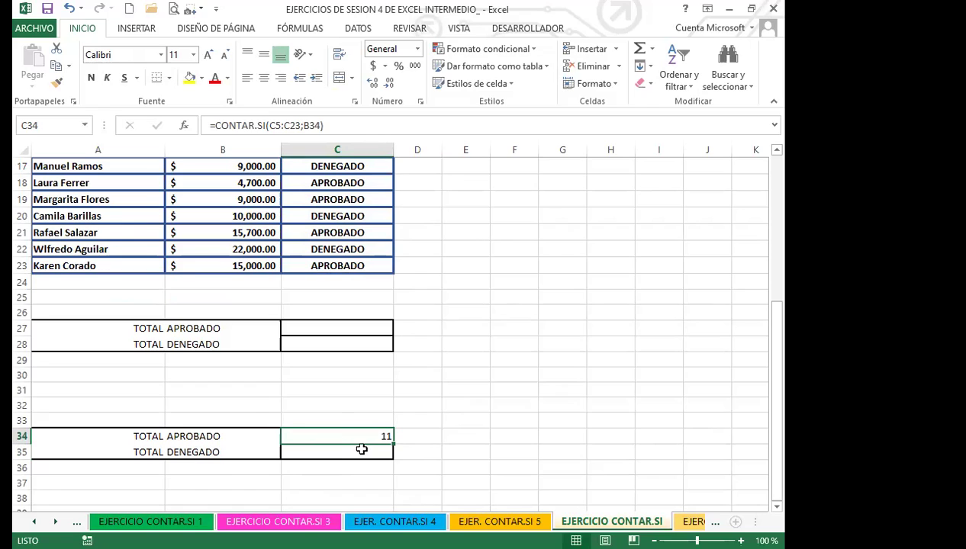
drag(393, 444, 389, 463)
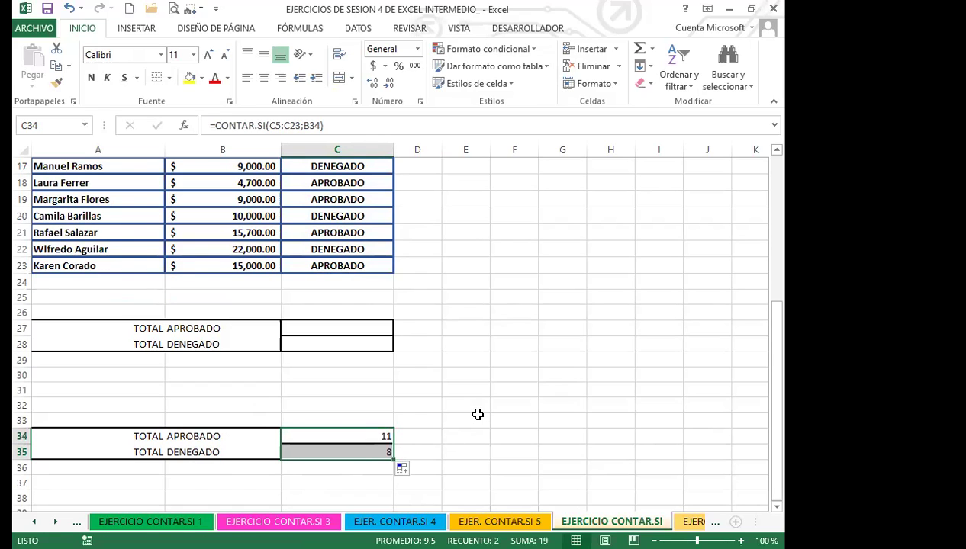
scroll(431, 408, down, 1)
click(366, 419)
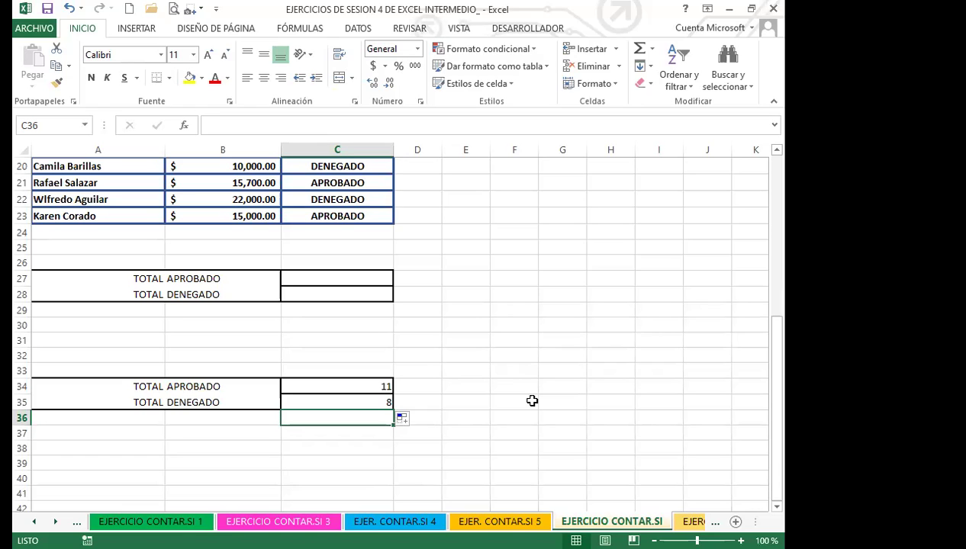
- Change the range in the C34 formula to the mixed reference $C5:$C23
click(356, 388)
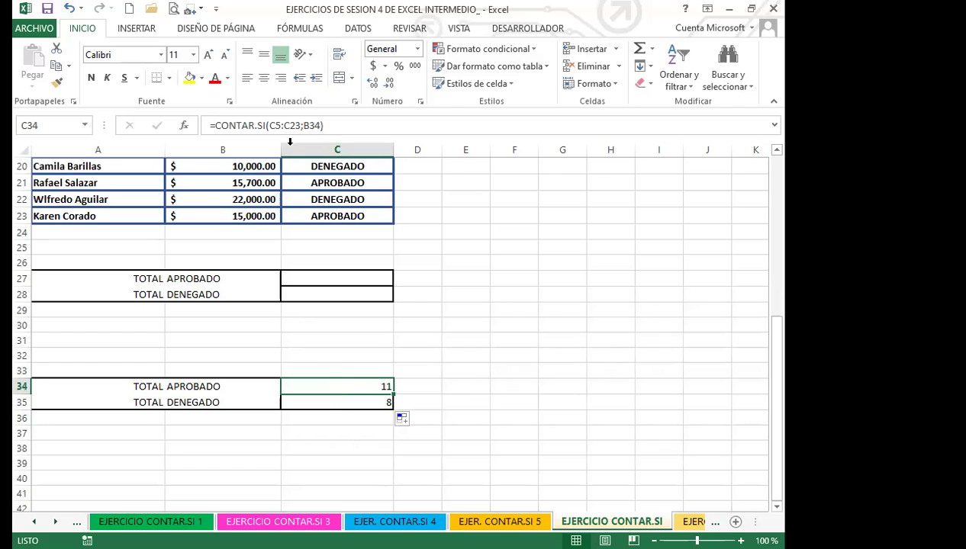
click(276, 125)
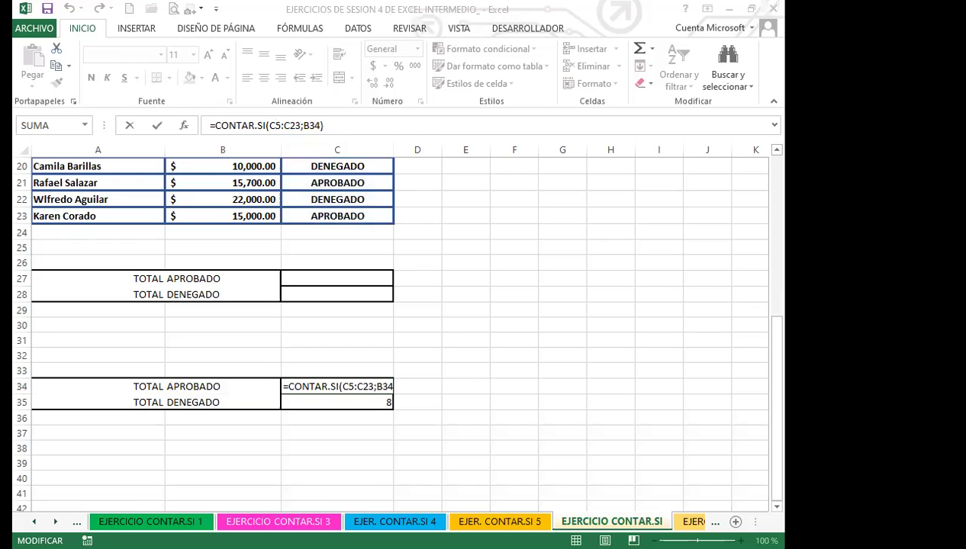
click(354, 379)
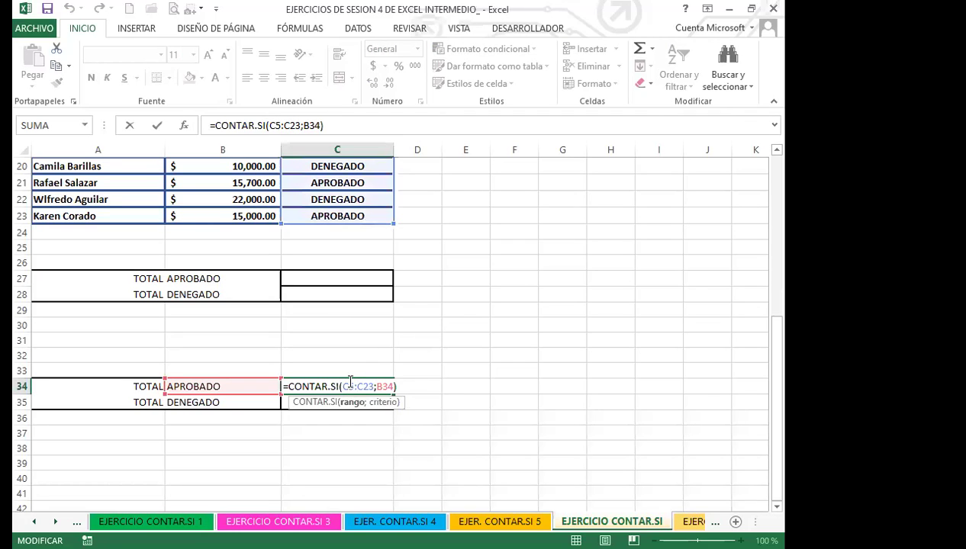
key(F4)
key(F4)
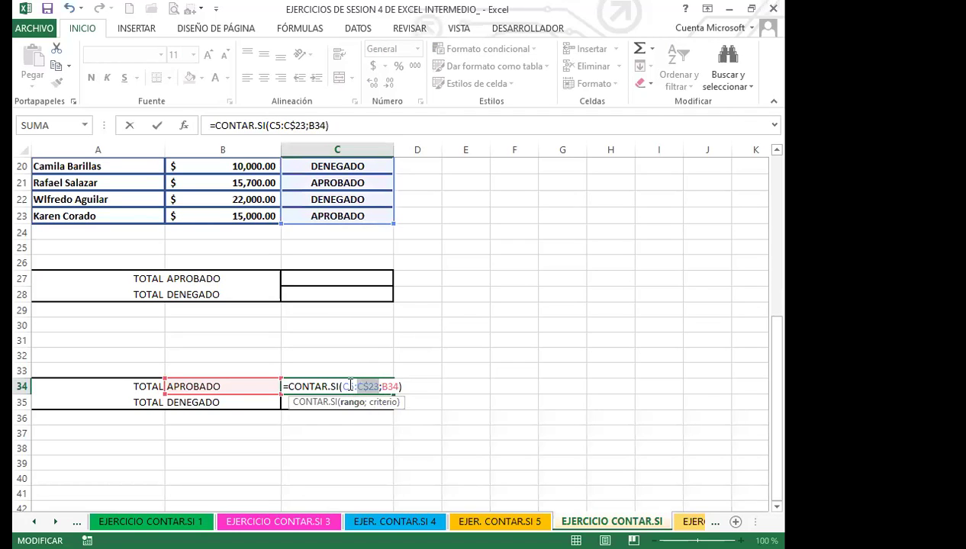
key(F4)
drag(342, 386, 352, 387)
key(F4)
key(F4)
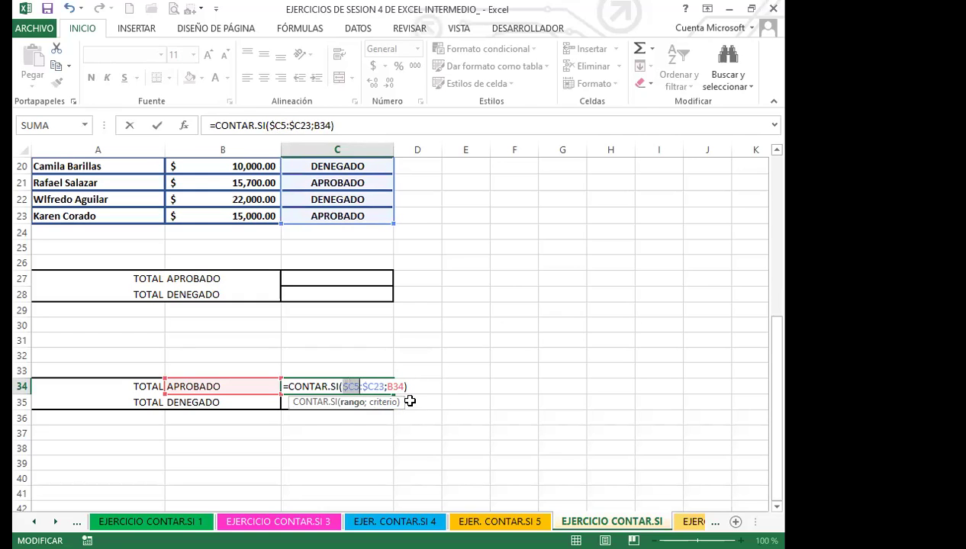
key(Return)
- Copy the revised C34 formula down to C35 and compare the formulas in both cells
click(346, 387)
drag(392, 395, 392, 411)
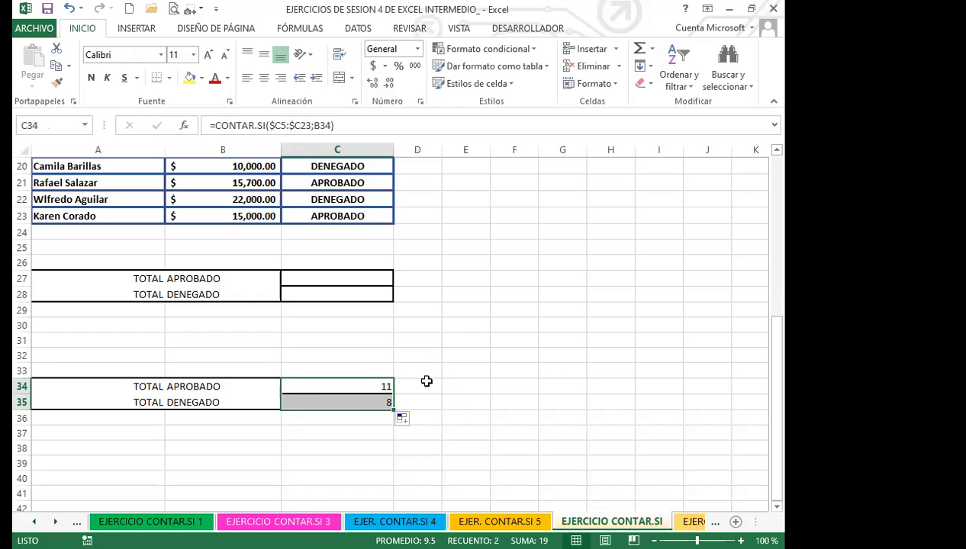
click(369, 389)
click(360, 400)
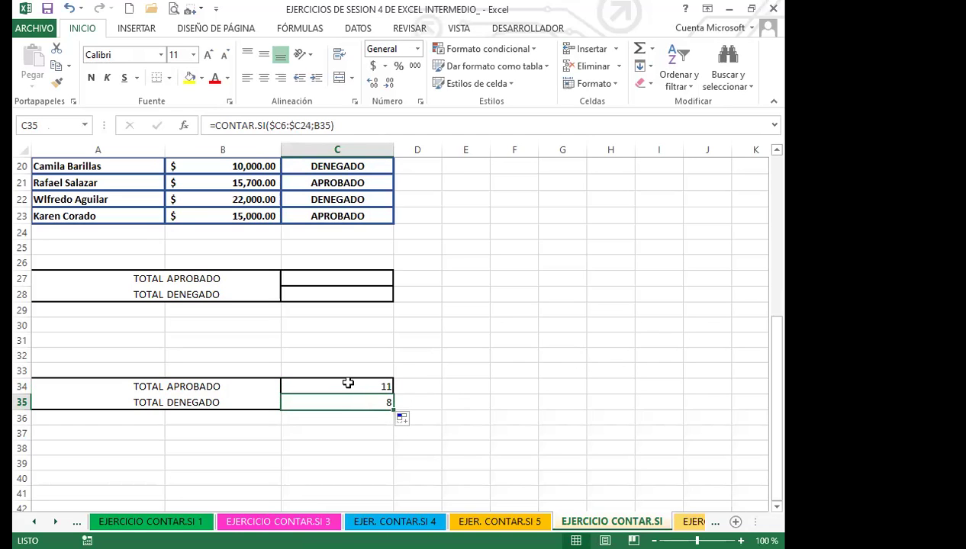
click(348, 383)
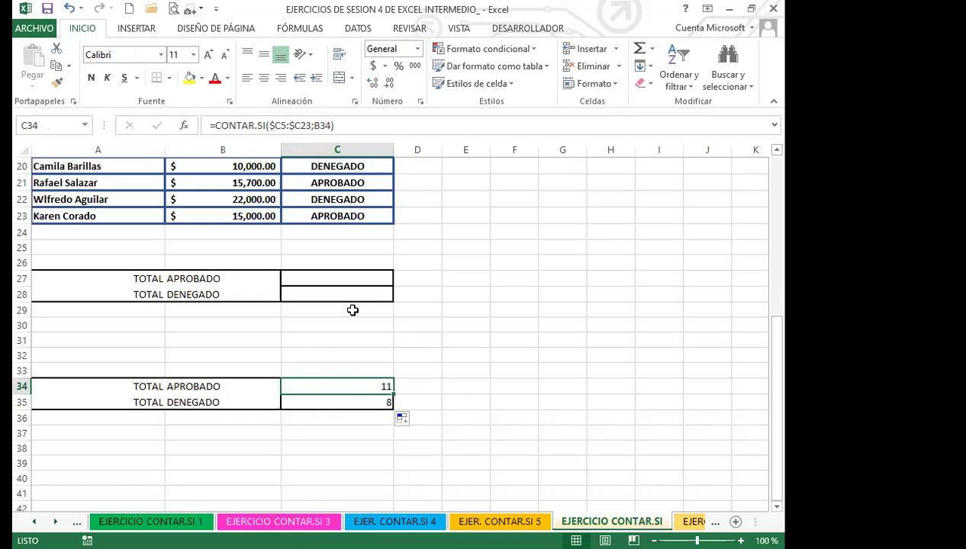
- Begin a CONTAR.SI formula in C28 with the status cells C5:C23 as its range
click(374, 295)
text(=)
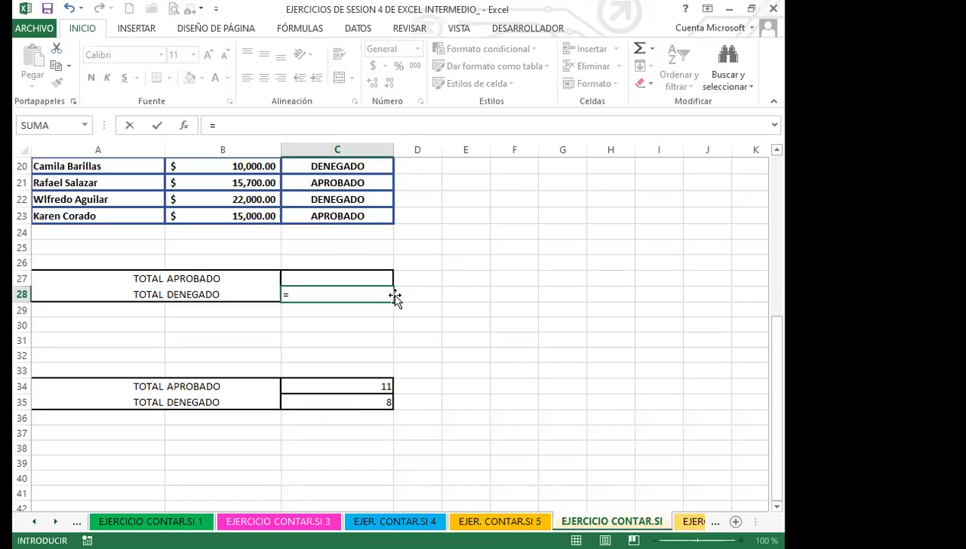
text(CONTAR)
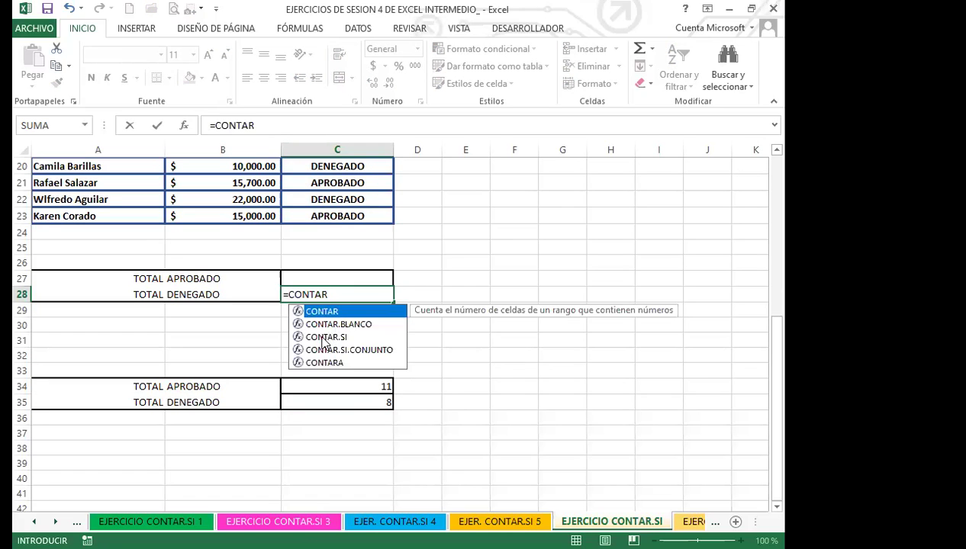
click(302, 336)
key(Tab)
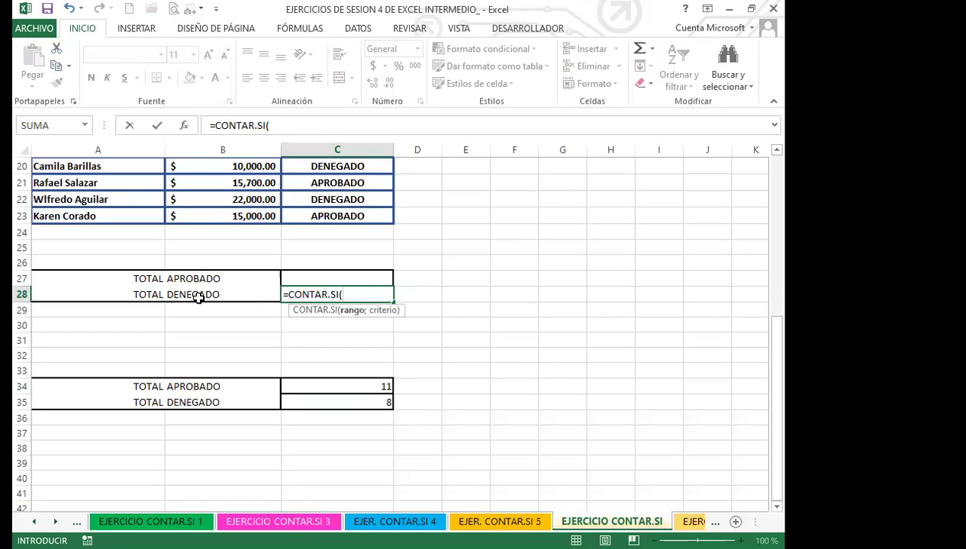
scroll(378, 268, up, 1)
scroll(377, 262, up, 5)
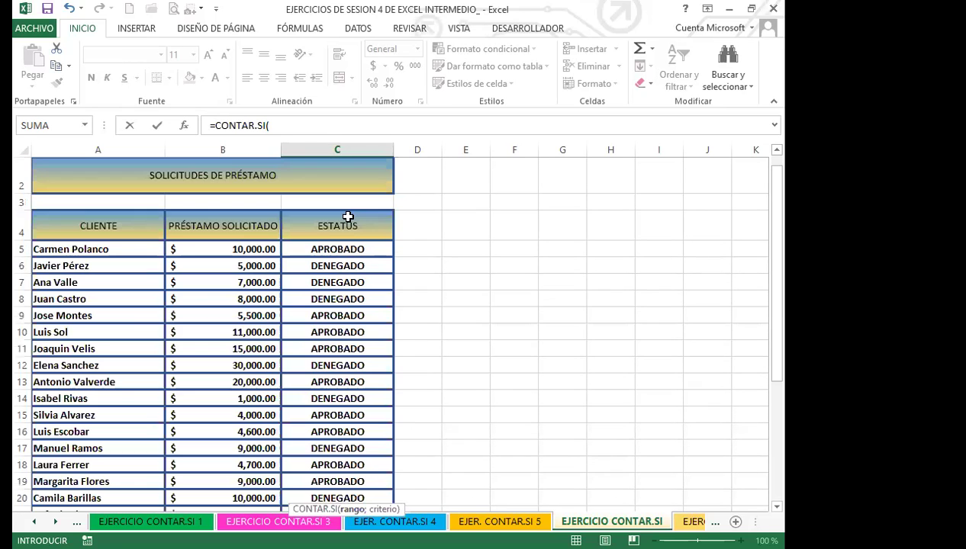
click(349, 248)
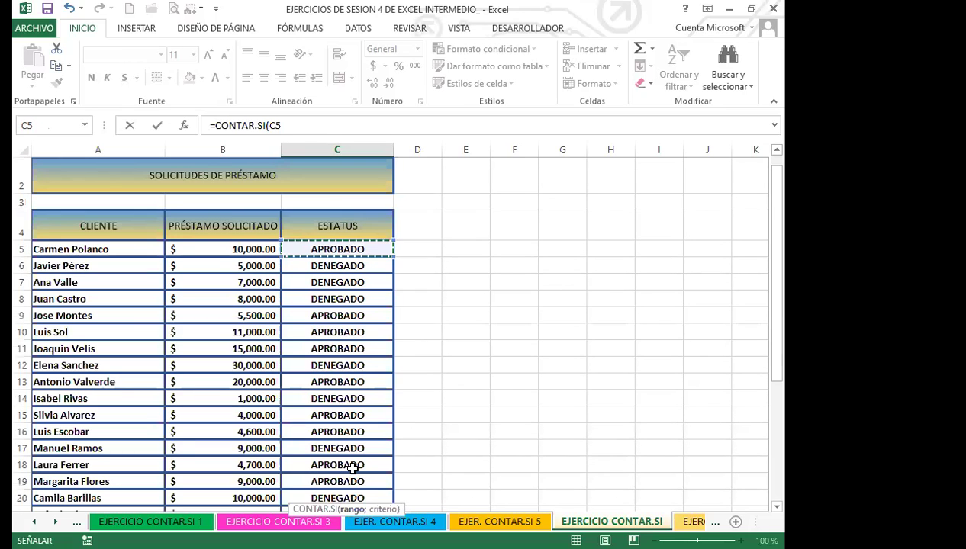
key(ctrl+shift+Down)
scroll(427, 405, down, 1)
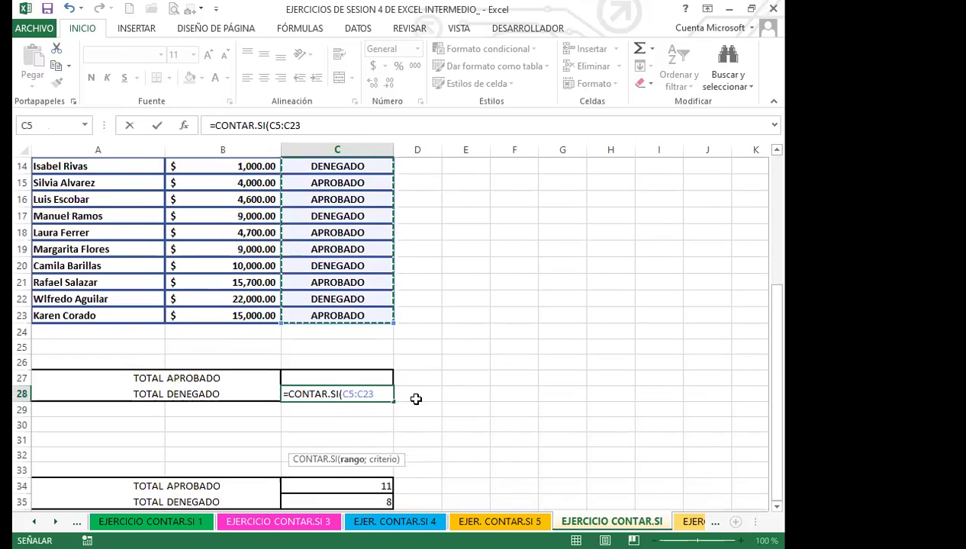
- Complete the C28 formula with the text criterion "DENEGADO", giving =CONTAR.SI(C5:C23;"DENEGADO")
text(;)
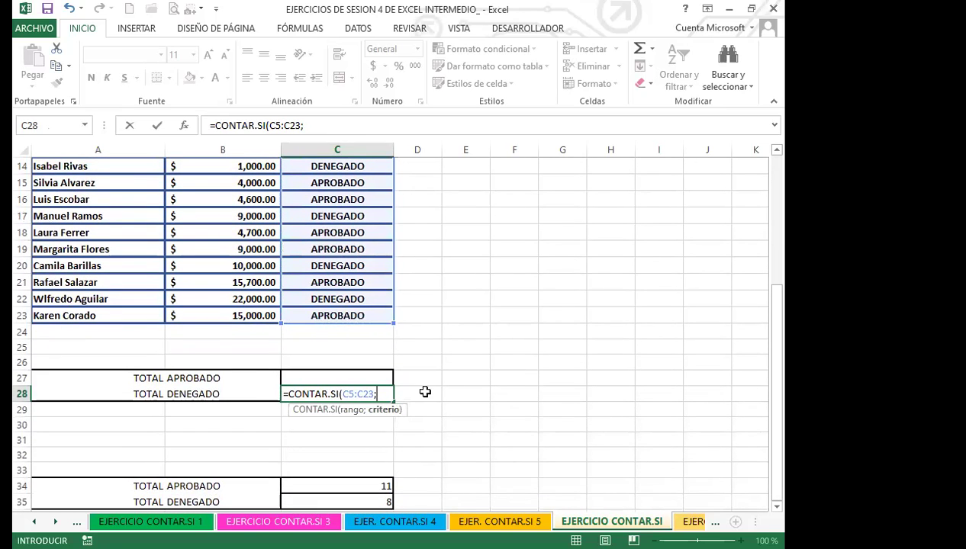
text("DENEGADO)
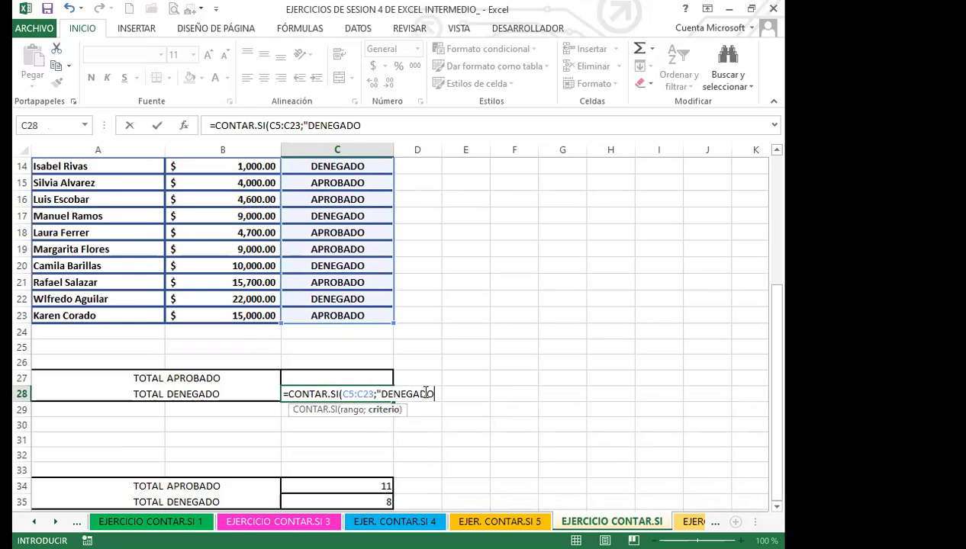
text("))
key(Return)
click(360, 393)
- Check the ranges in the C35 and C34 formulas against the ESTATUS column of the loan table
scroll(409, 400, down, 3)
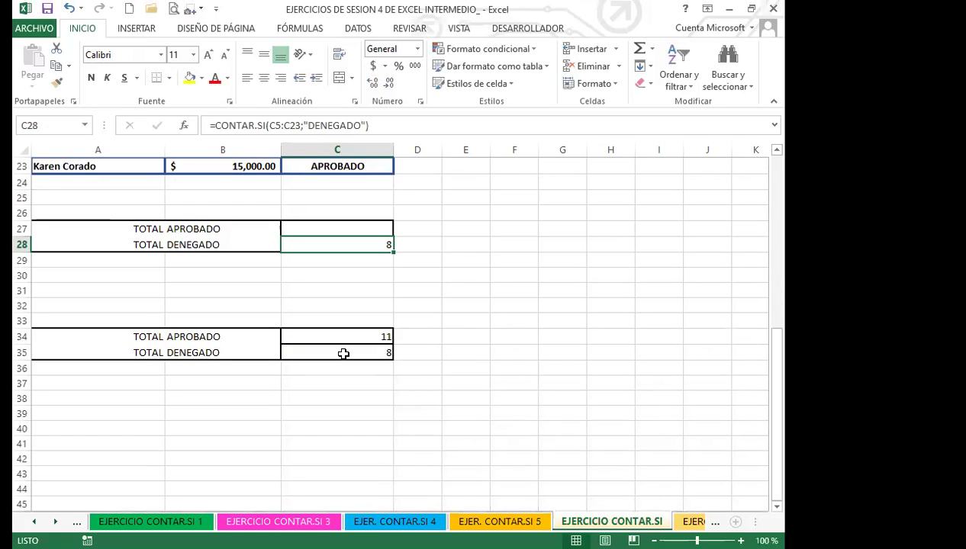
click(344, 354)
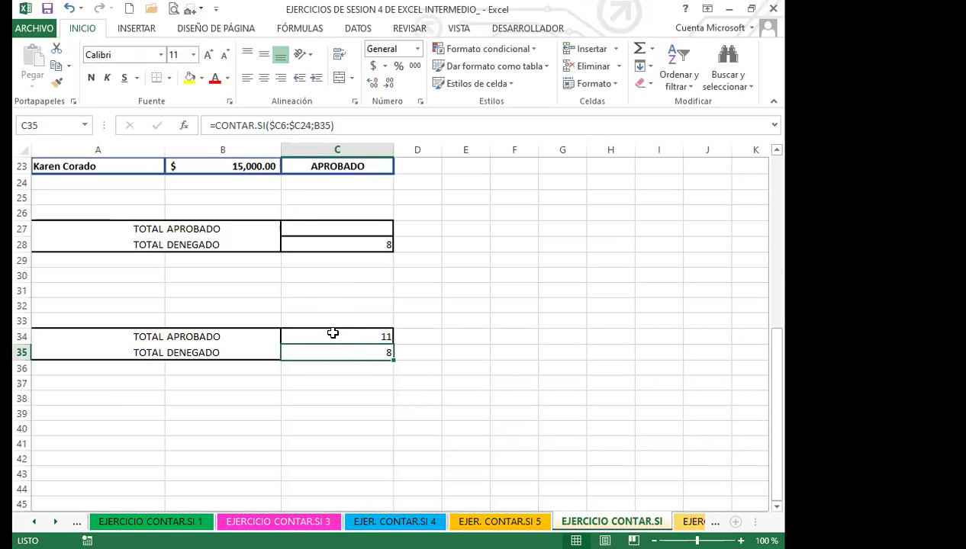
scroll(332, 333, up, 7)
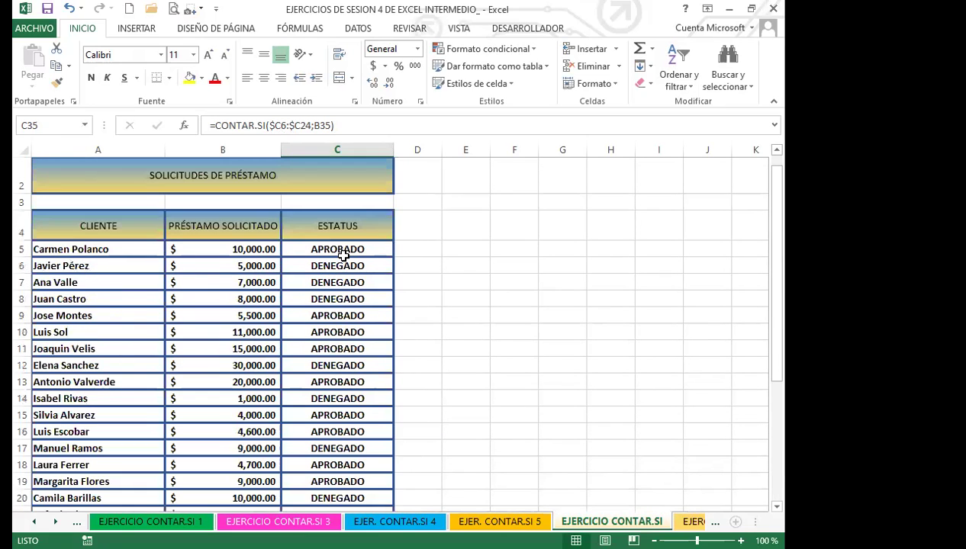
scroll(352, 396, down, 1)
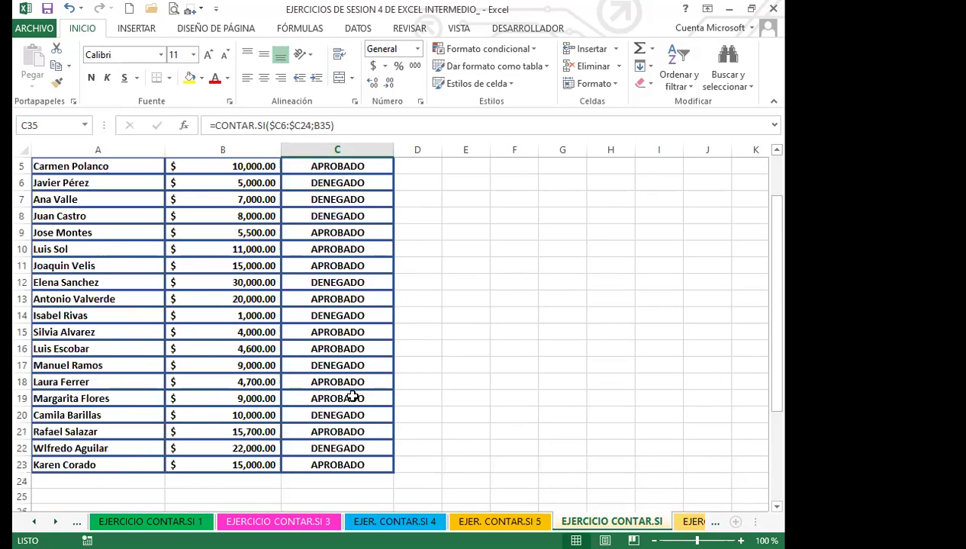
scroll(353, 396, down, 3)
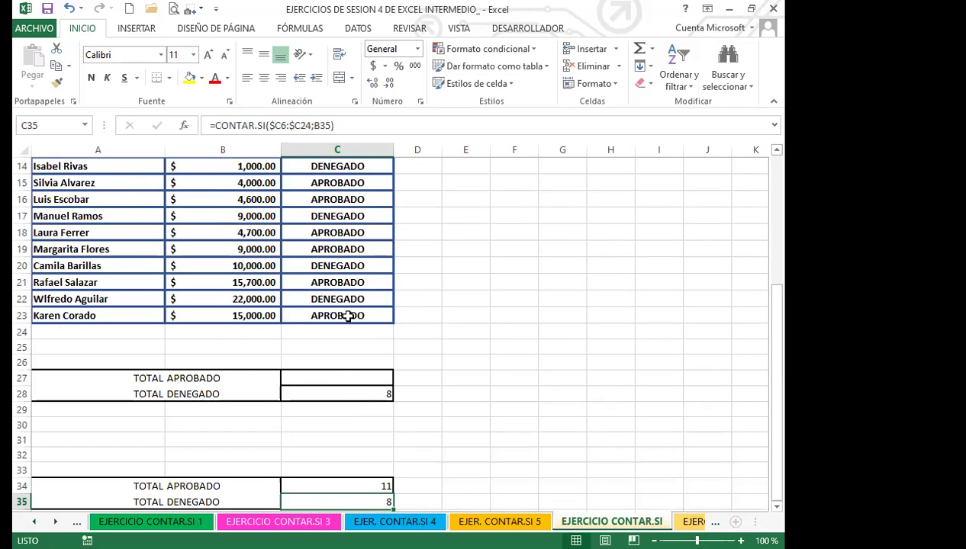
scroll(336, 360, down, 1)
click(355, 431)
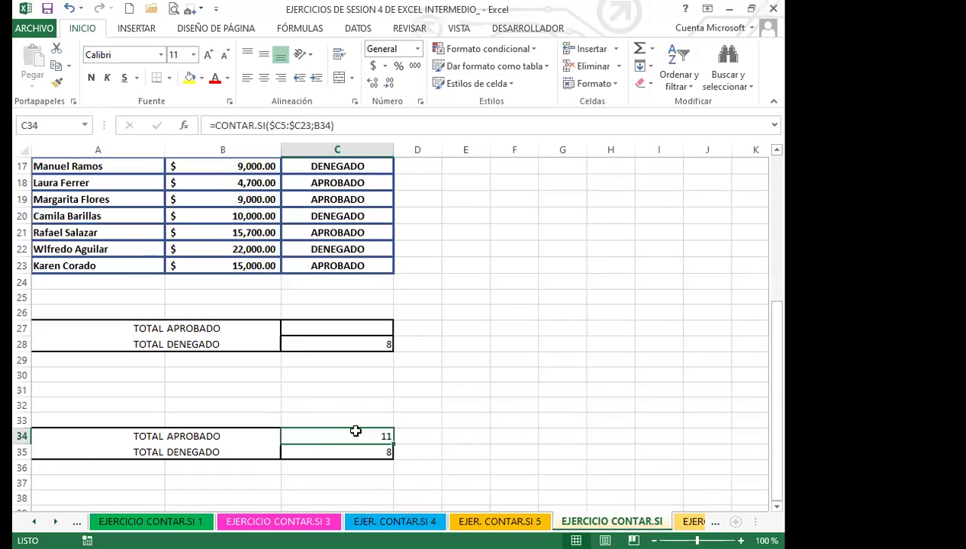
- Change the start of the range in the C34 CONTAR.SI formula to the mixed reference C$5
click(281, 125)
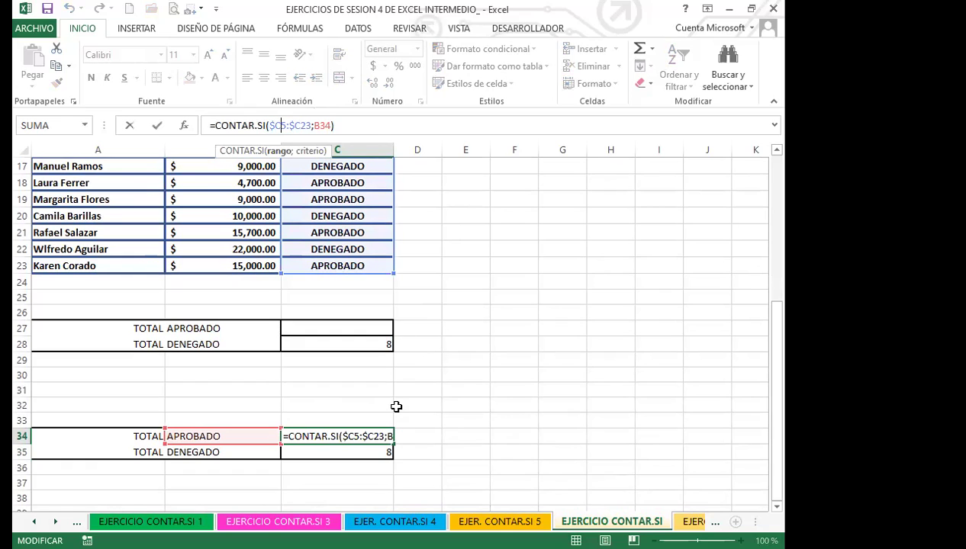
key(Return)
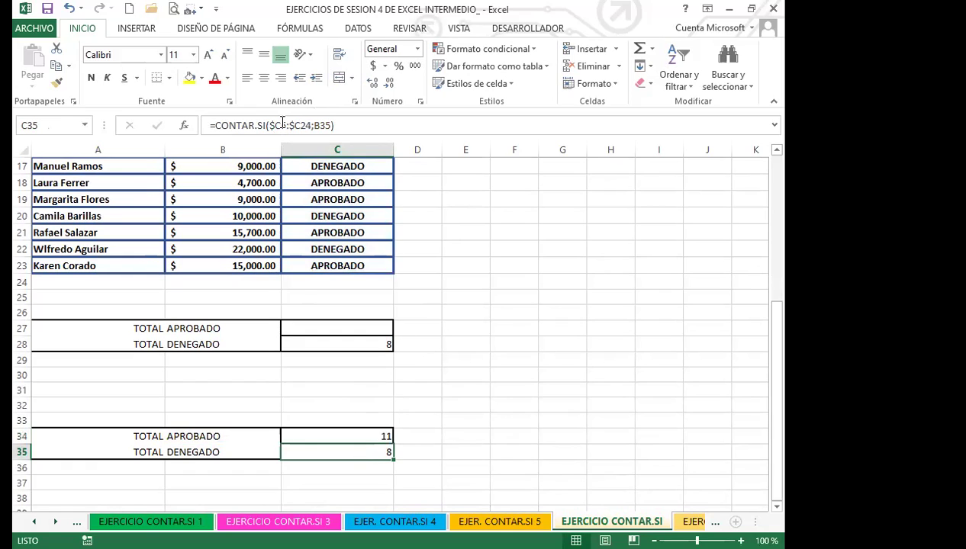
click(333, 435)
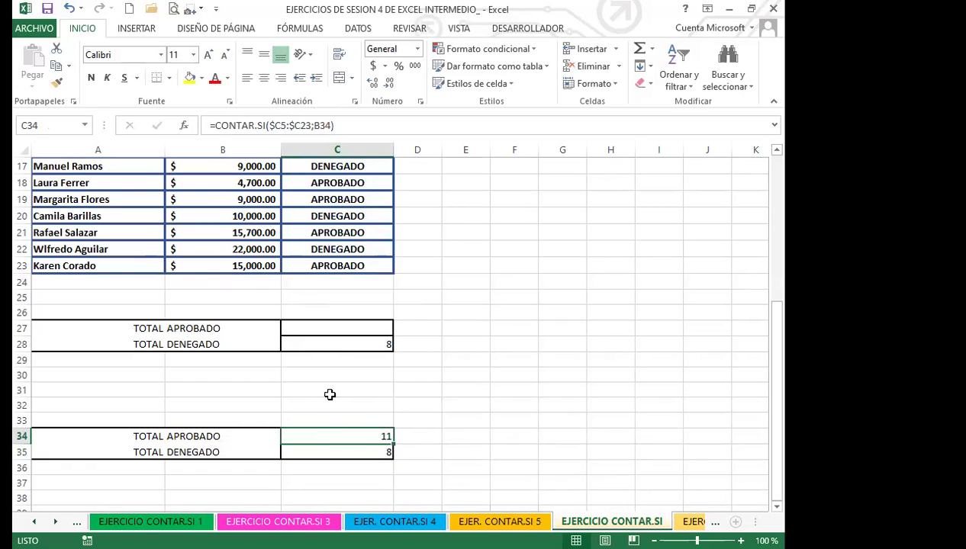
click(277, 125)
key(F4)
key(F4)
key(F4)
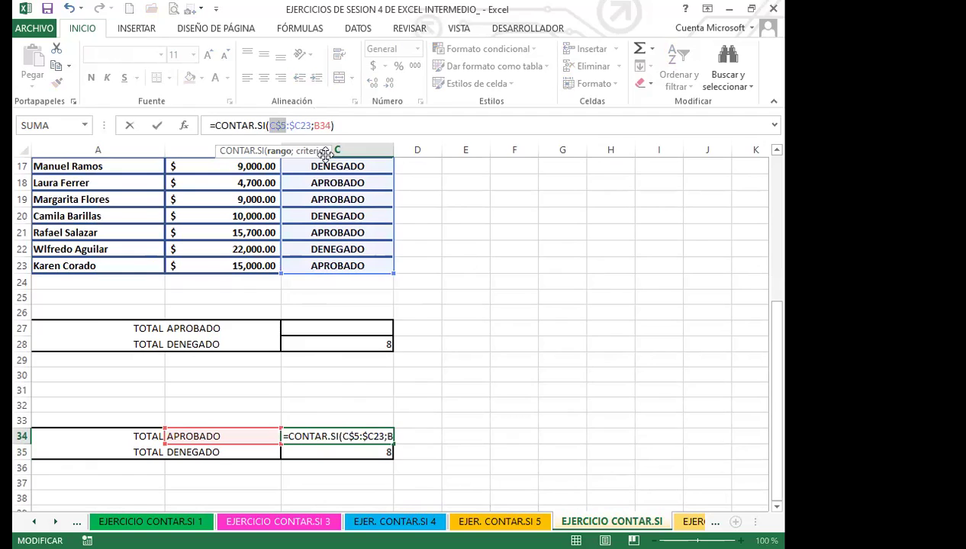
- Change the end of the C34 range to C$23, so the formula is =CONTAR.SI(C$5:C$23;B34)
key(Right)
key(Right)
key(F4)
key(F4)
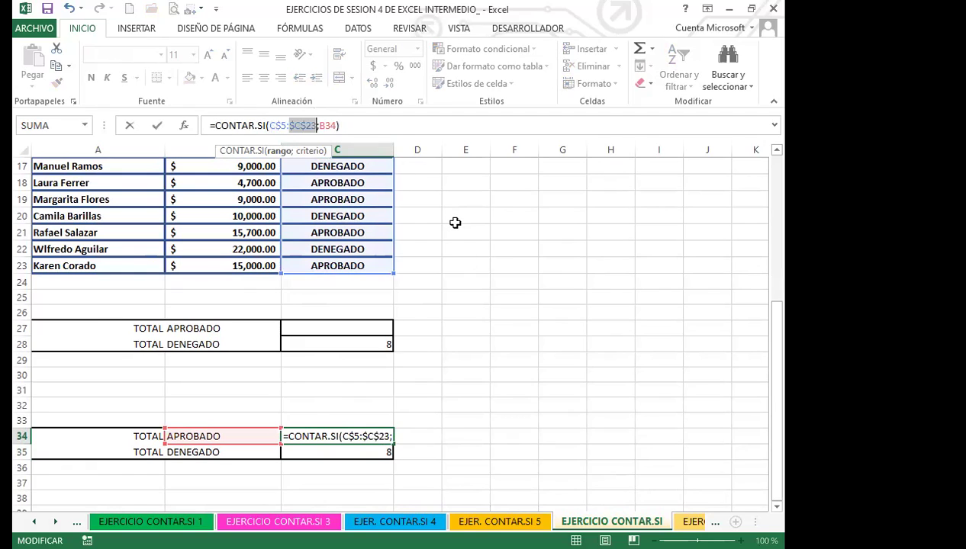
key(F4)
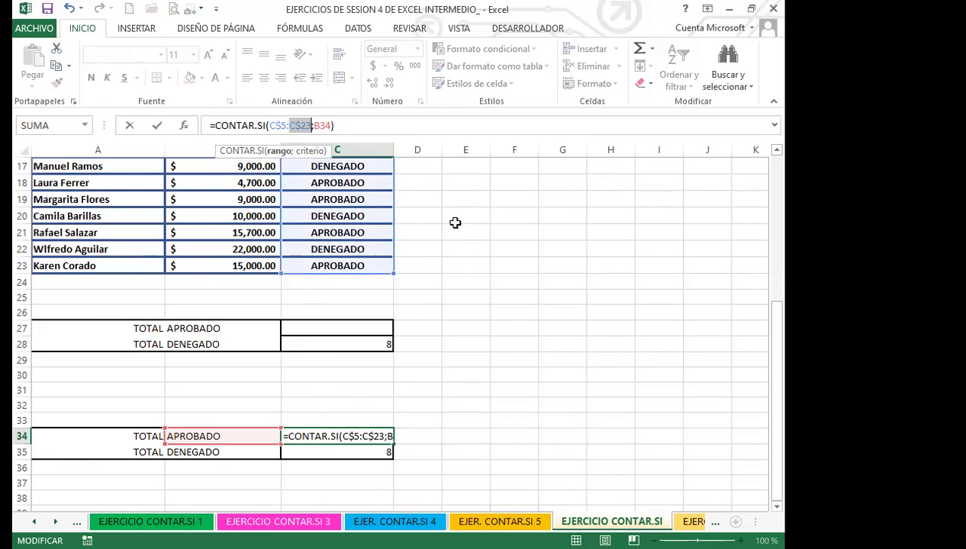
key(Return)
- Copy the C34 formula down to C35 and check its row-locked range against the ESTATUS column
click(349, 438)
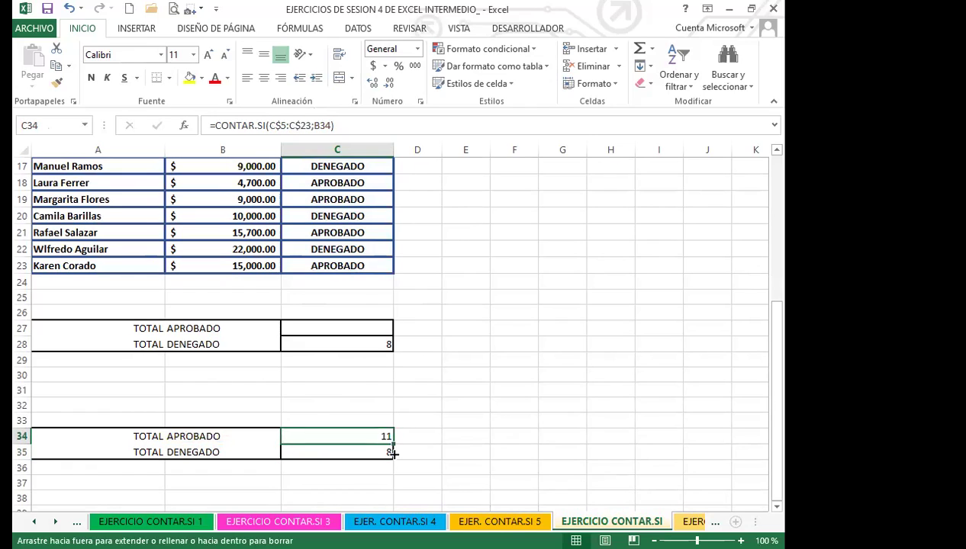
drag(393, 454, 394, 456)
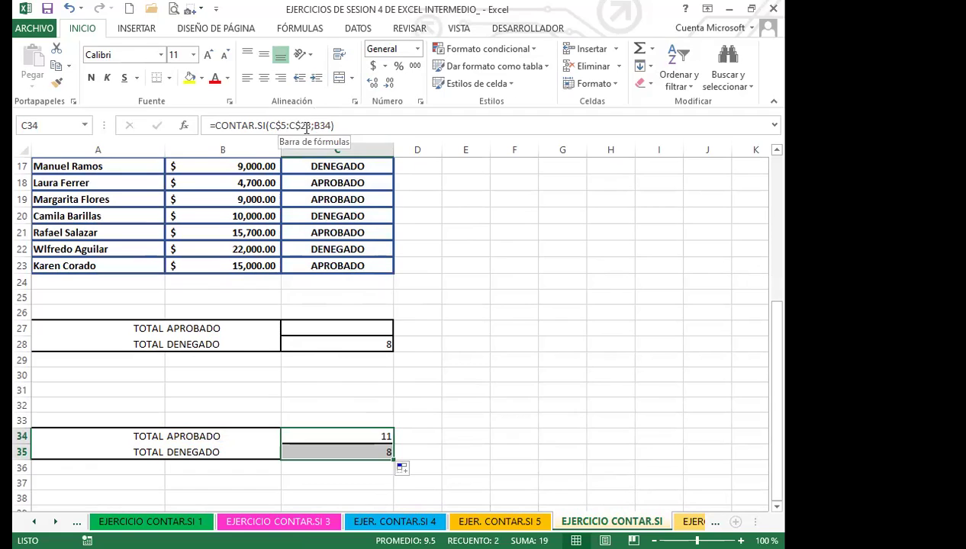
scroll(374, 242, up, 5)
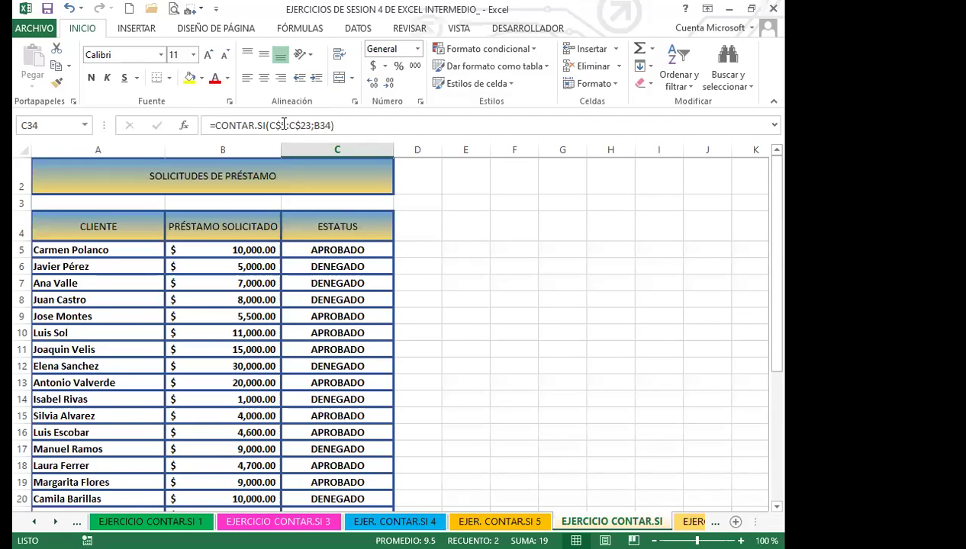
scroll(367, 372, down, 2)
scroll(367, 372, down, 3)
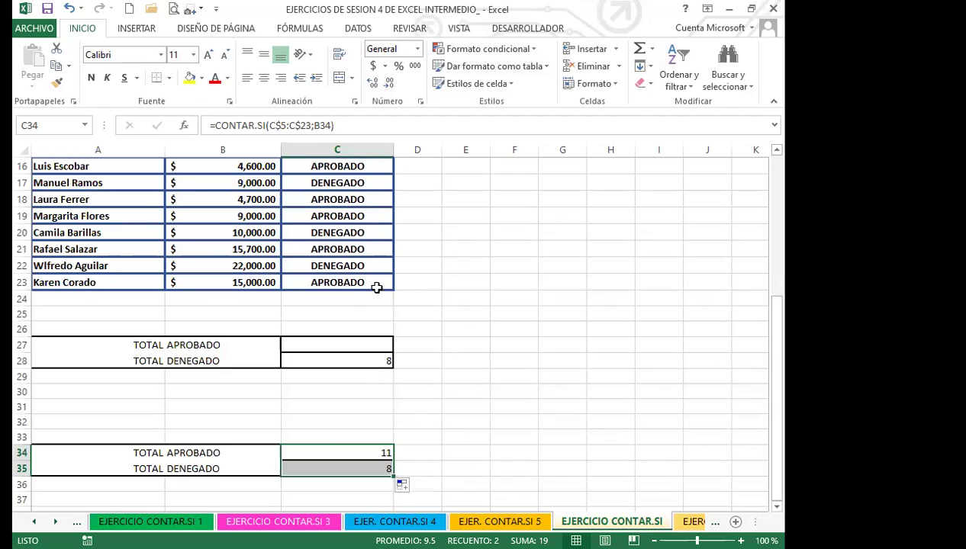
click(325, 452)
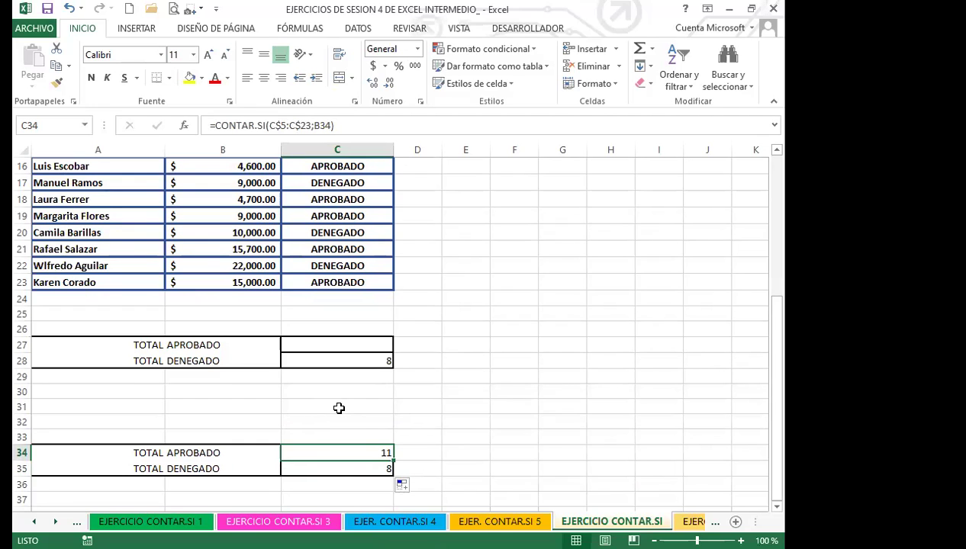
click(402, 416)
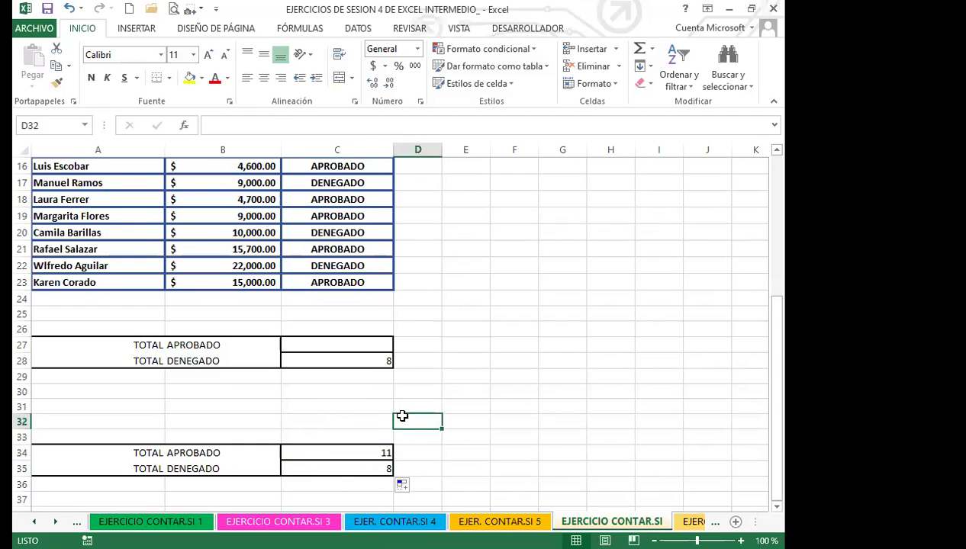
click(331, 412)
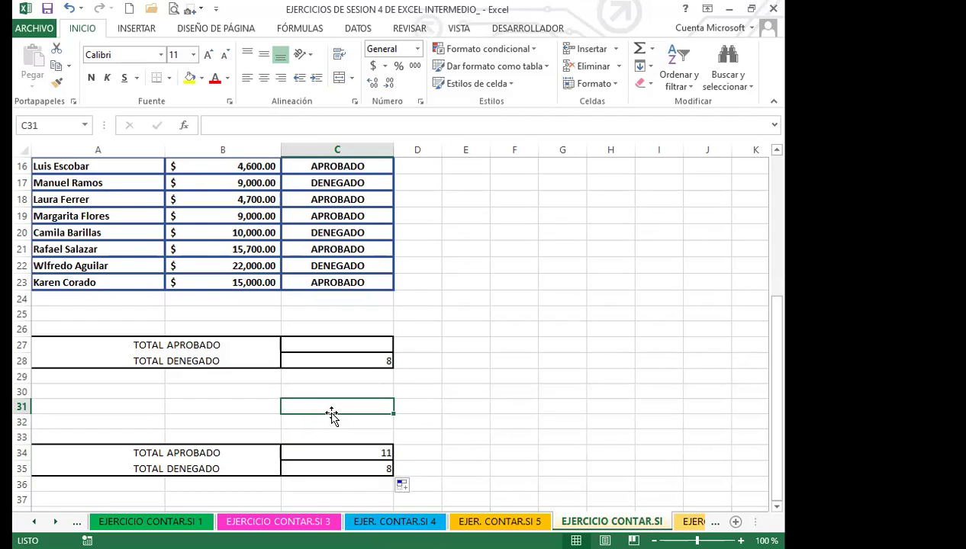
click(430, 407)
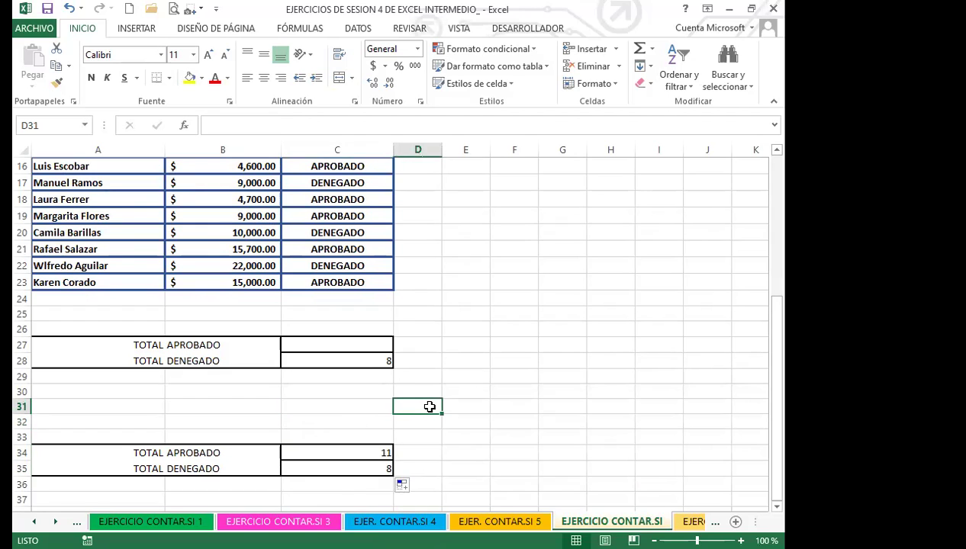